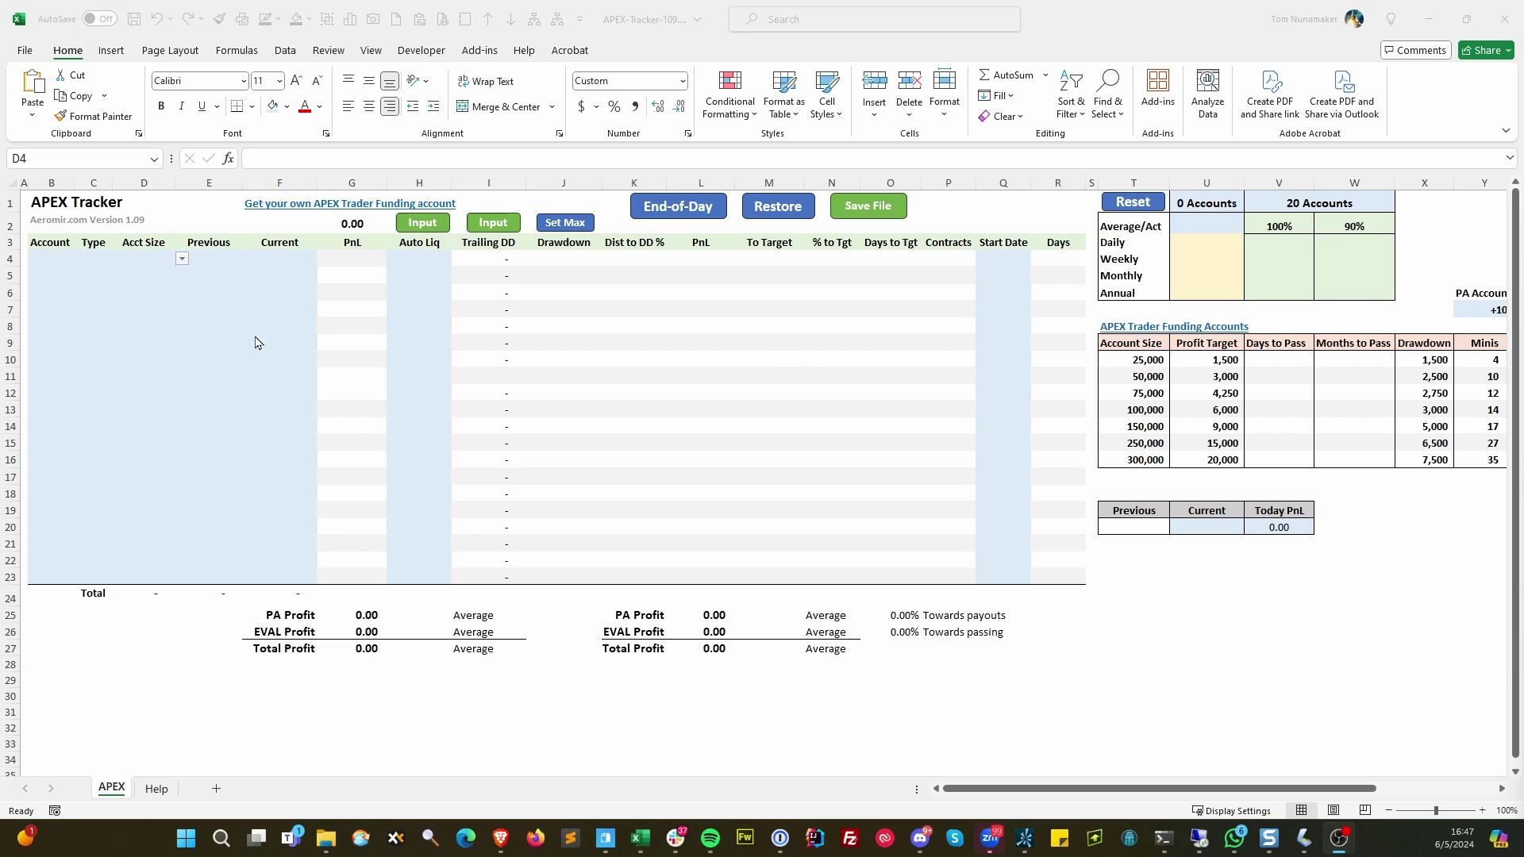
# - Choose 50000 as the Acct Size in D4, D5 and D6, then select B4:B6 and D4:D6
pyautogui.click(161, 262)
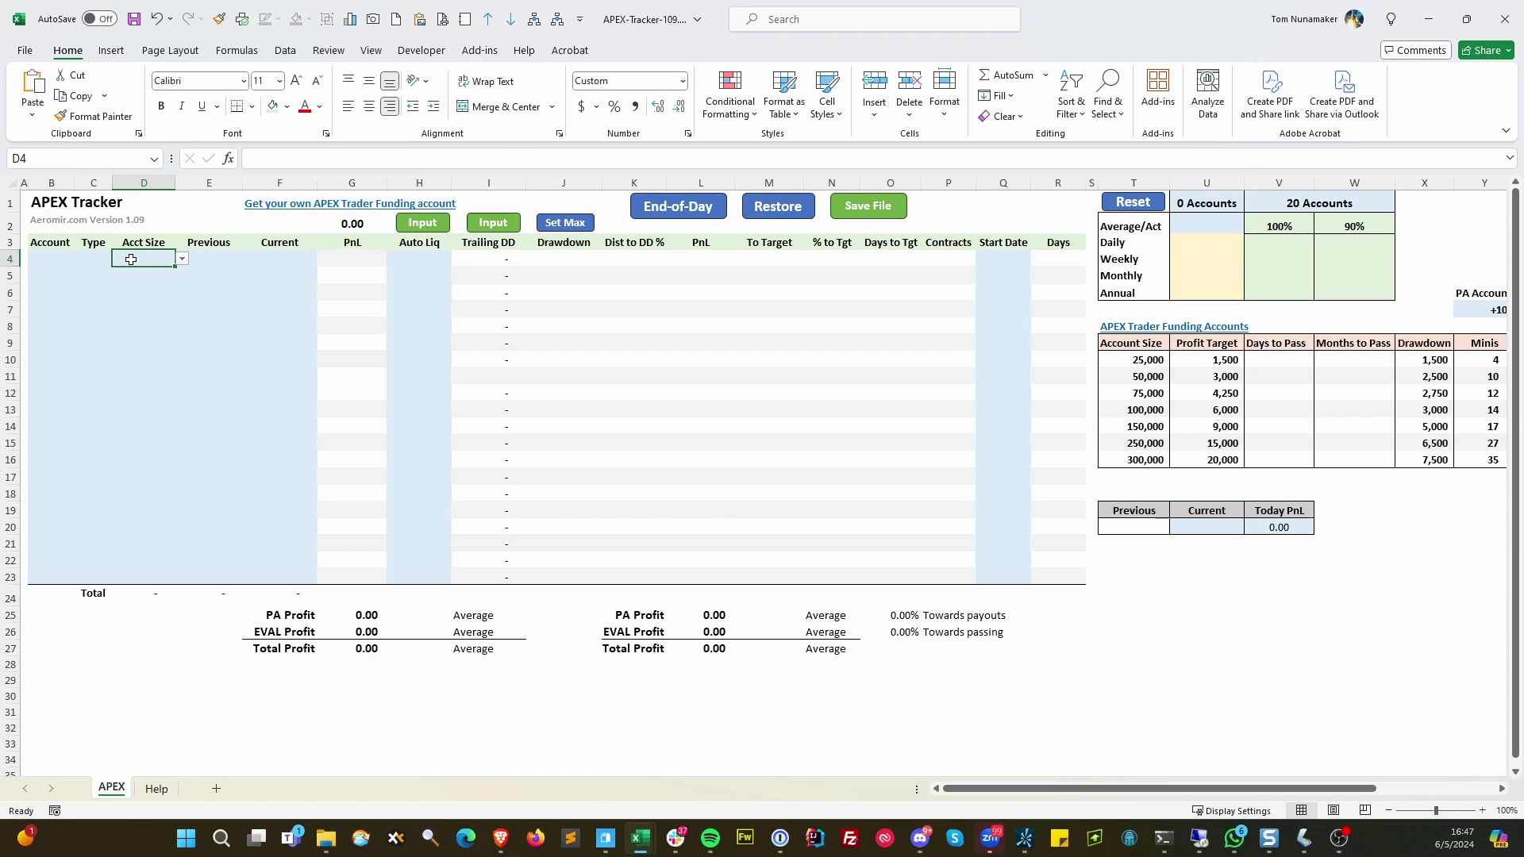
pyautogui.click(183, 260)
pyautogui.click(159, 289)
pyautogui.click(162, 278)
pyautogui.click(182, 277)
pyautogui.click(160, 306)
pyautogui.click(162, 292)
pyautogui.click(183, 293)
pyautogui.click(161, 322)
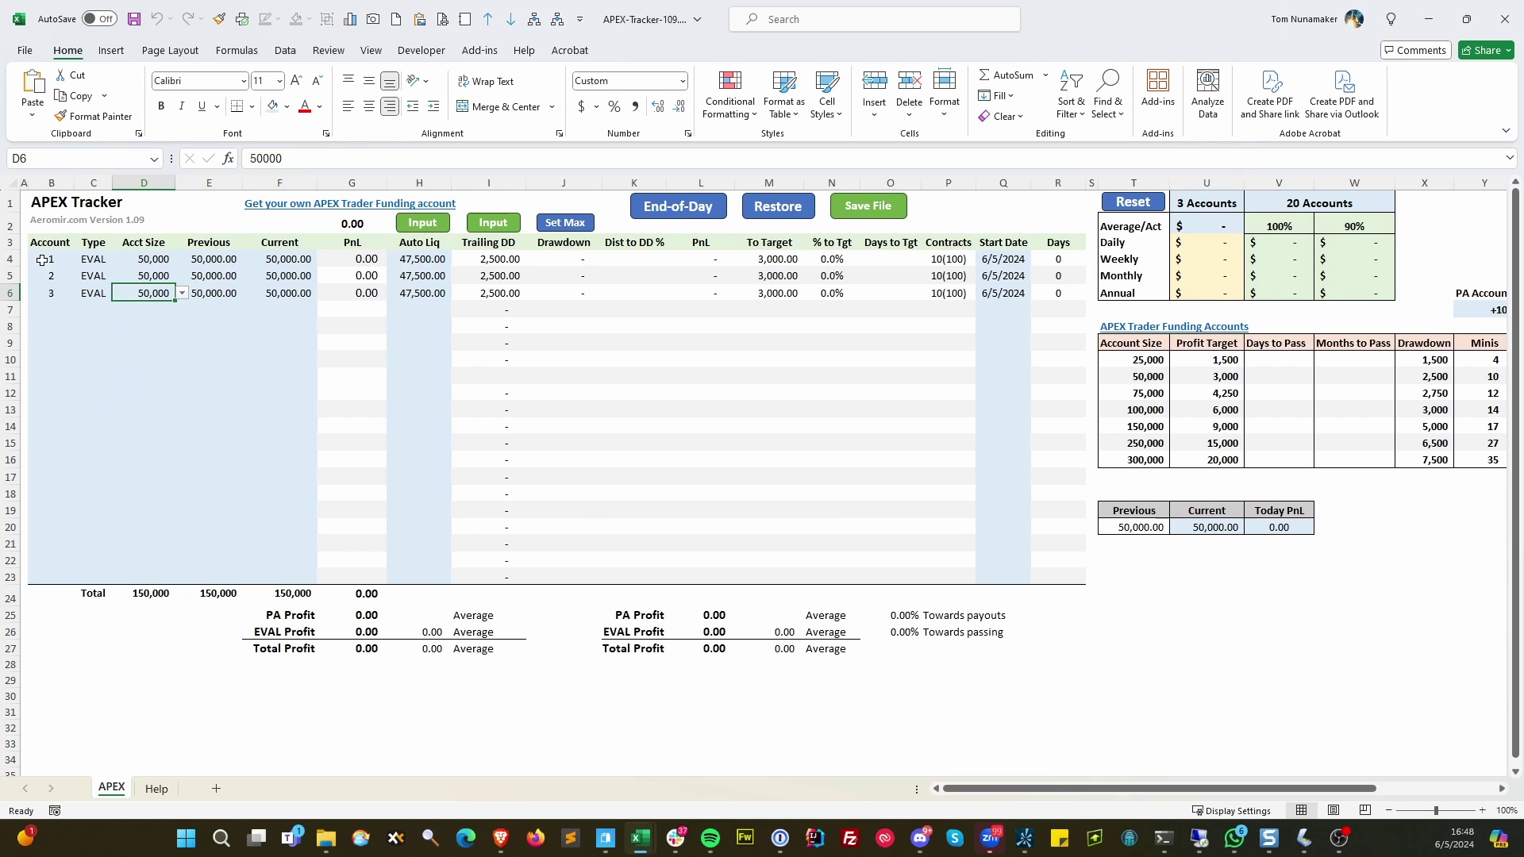
pyautogui.moveTo(48, 258); pyautogui.dragTo(53, 294)
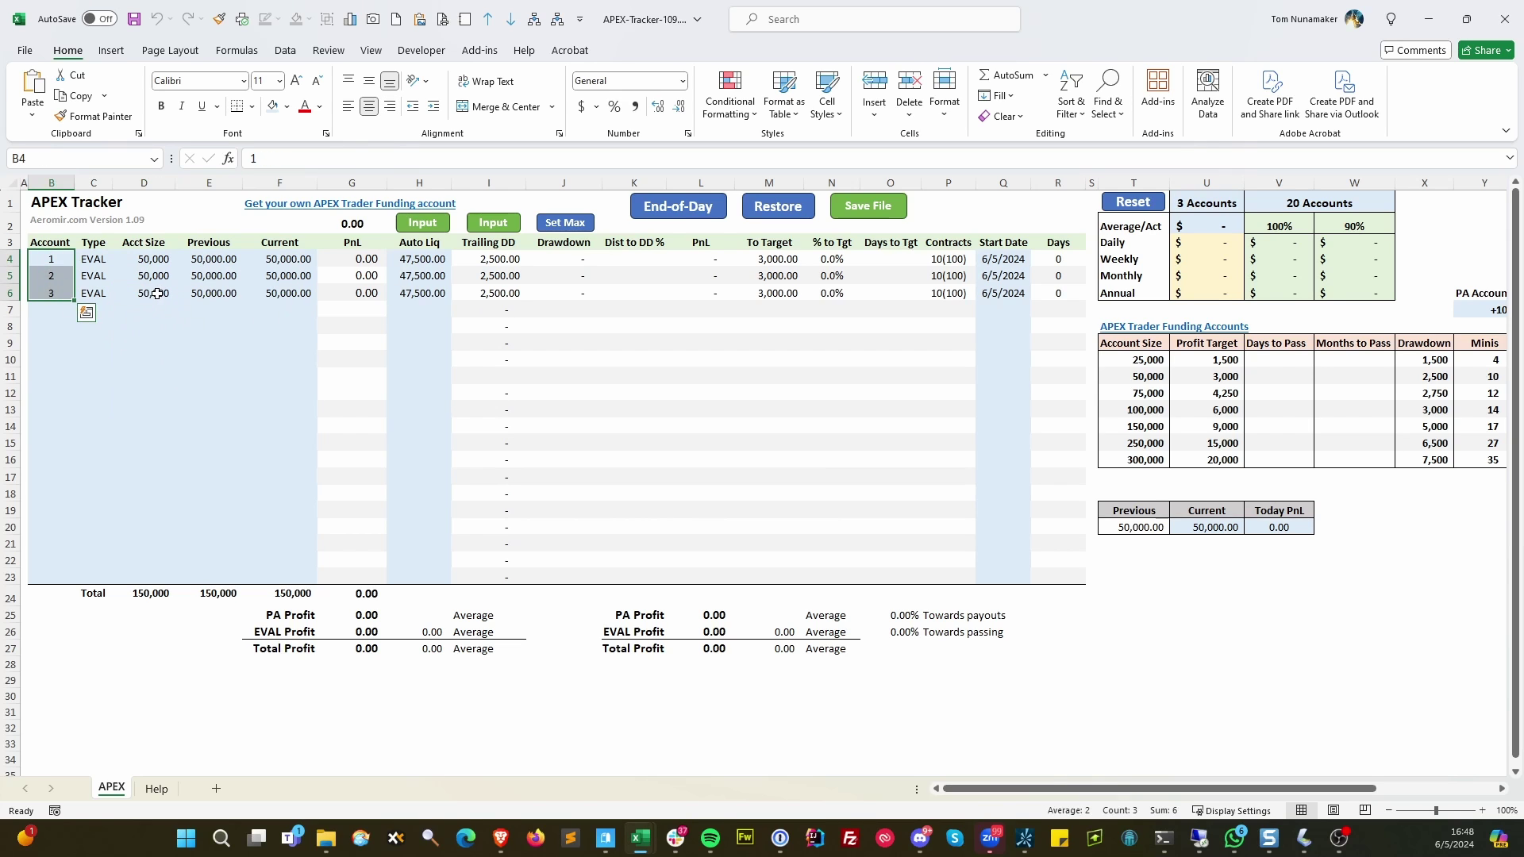
pyautogui.moveTo(155, 294); pyautogui.dragTo(153, 261)
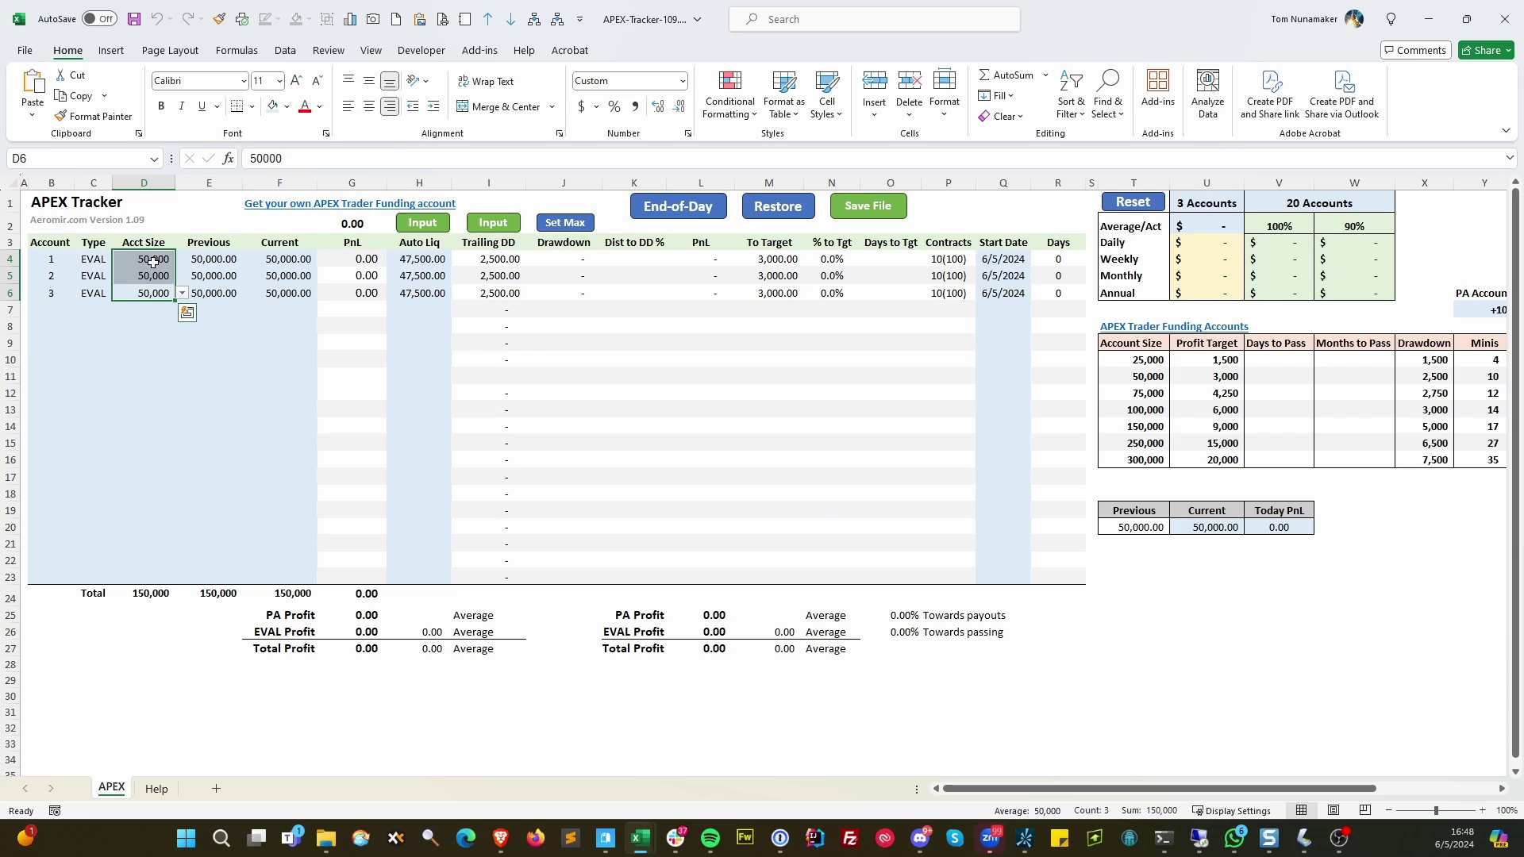
# - Clear D4:D6, set D4 back to 50000 and number the first account 4 in B4
pyautogui.press('Delete')
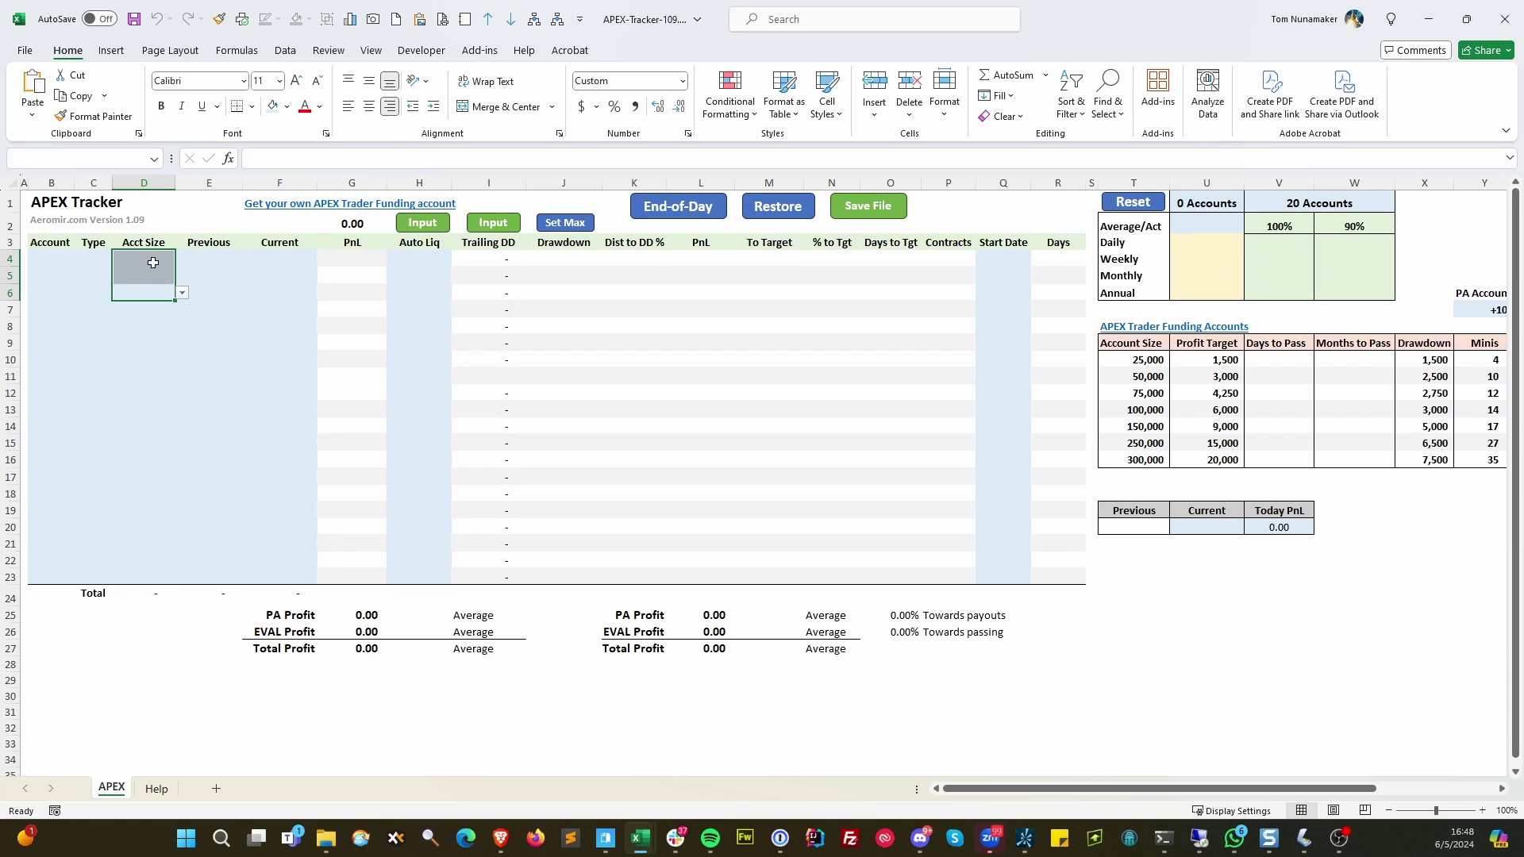
pyautogui.click(167, 262)
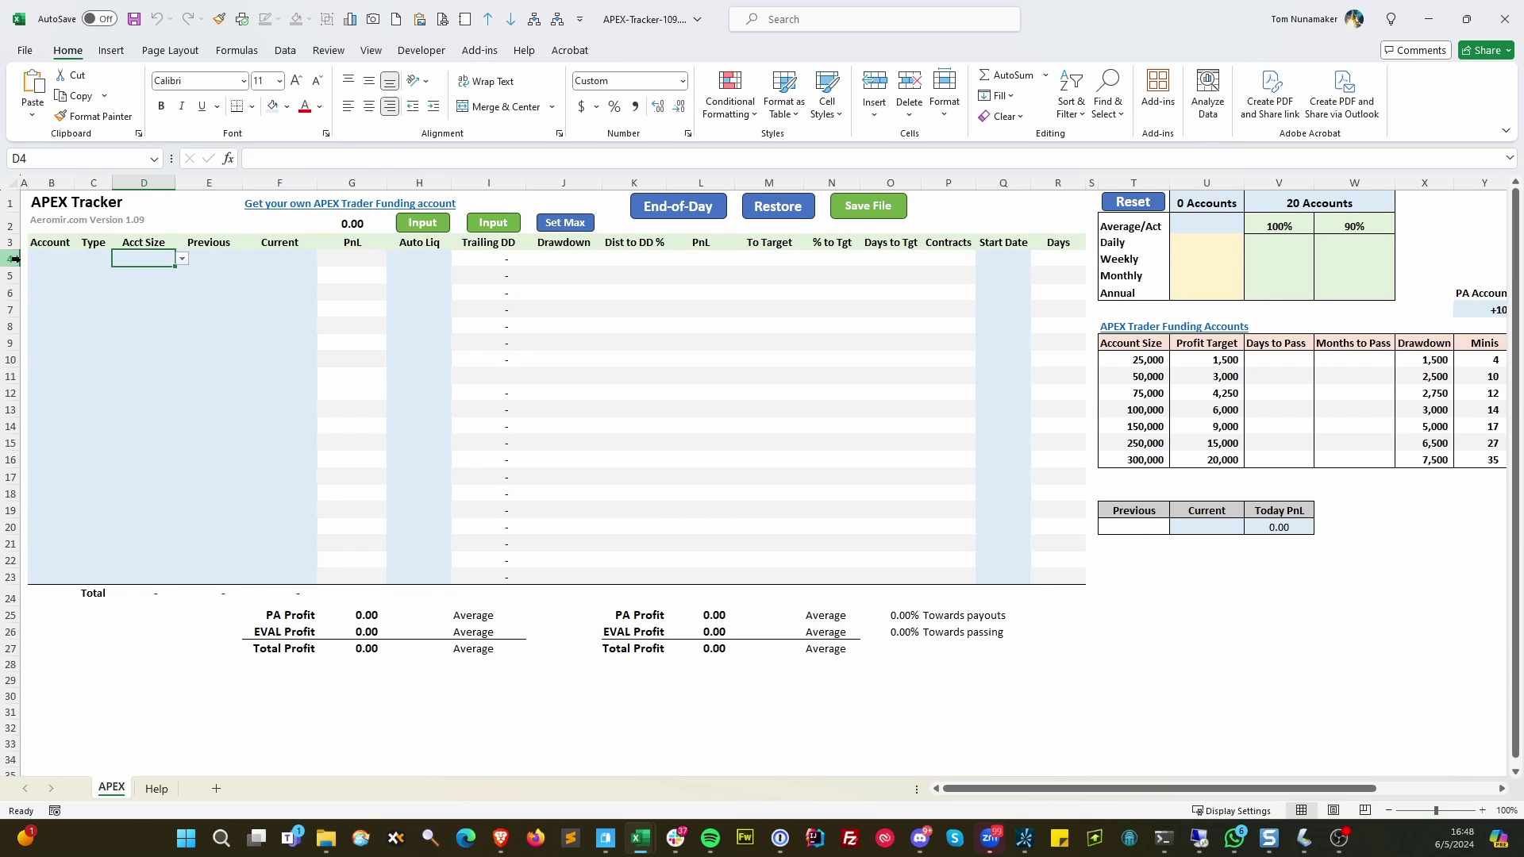
pyautogui.click(67, 258)
pyautogui.click(145, 256)
pyautogui.click(185, 265)
pyautogui.click(143, 286)
pyautogui.click(49, 258)
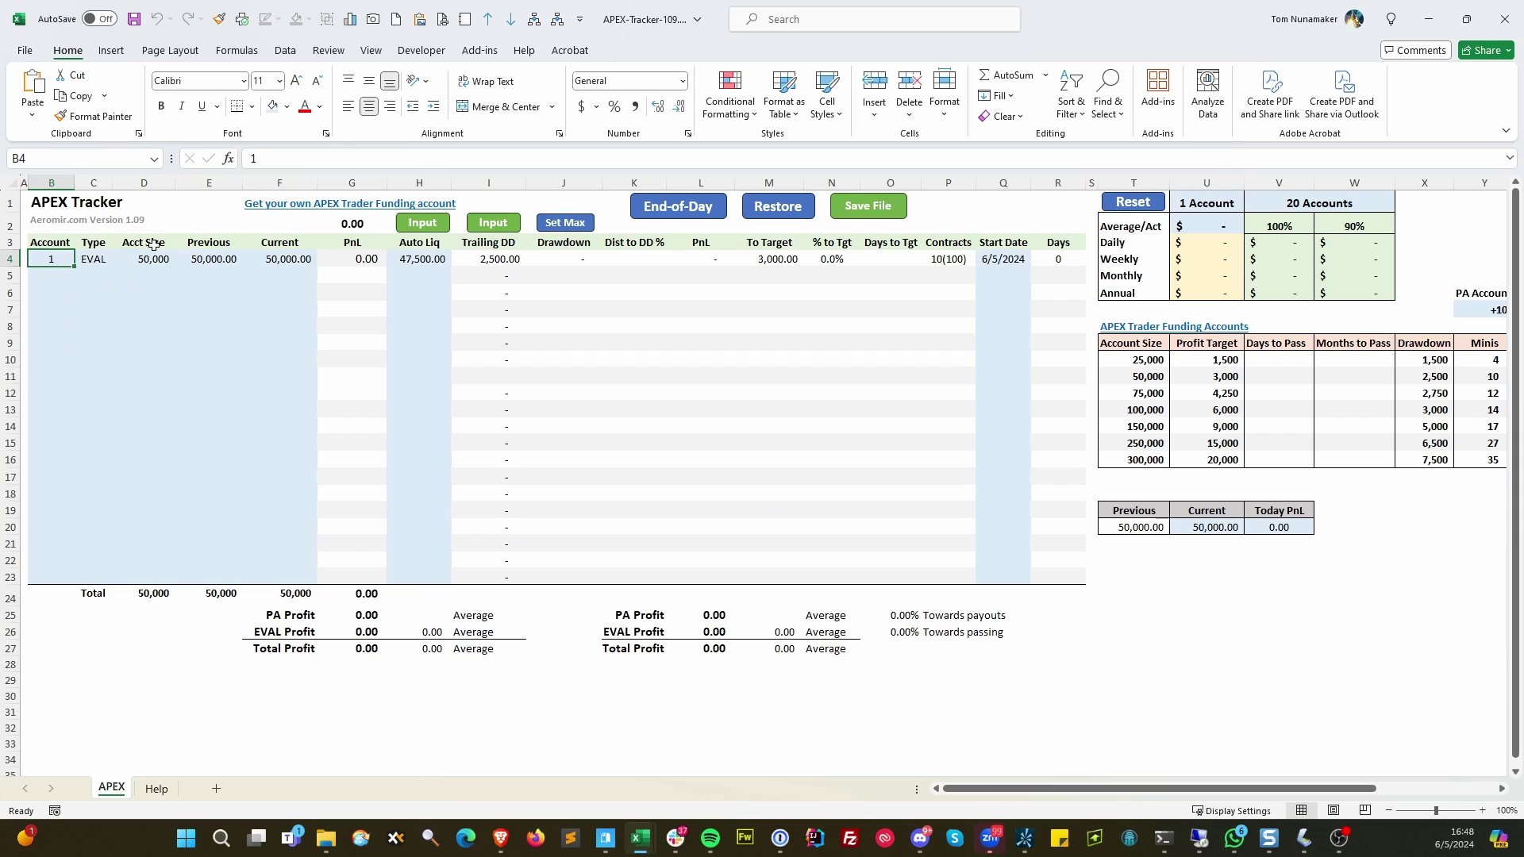
pyautogui.write('4')
pyautogui.press('Return')
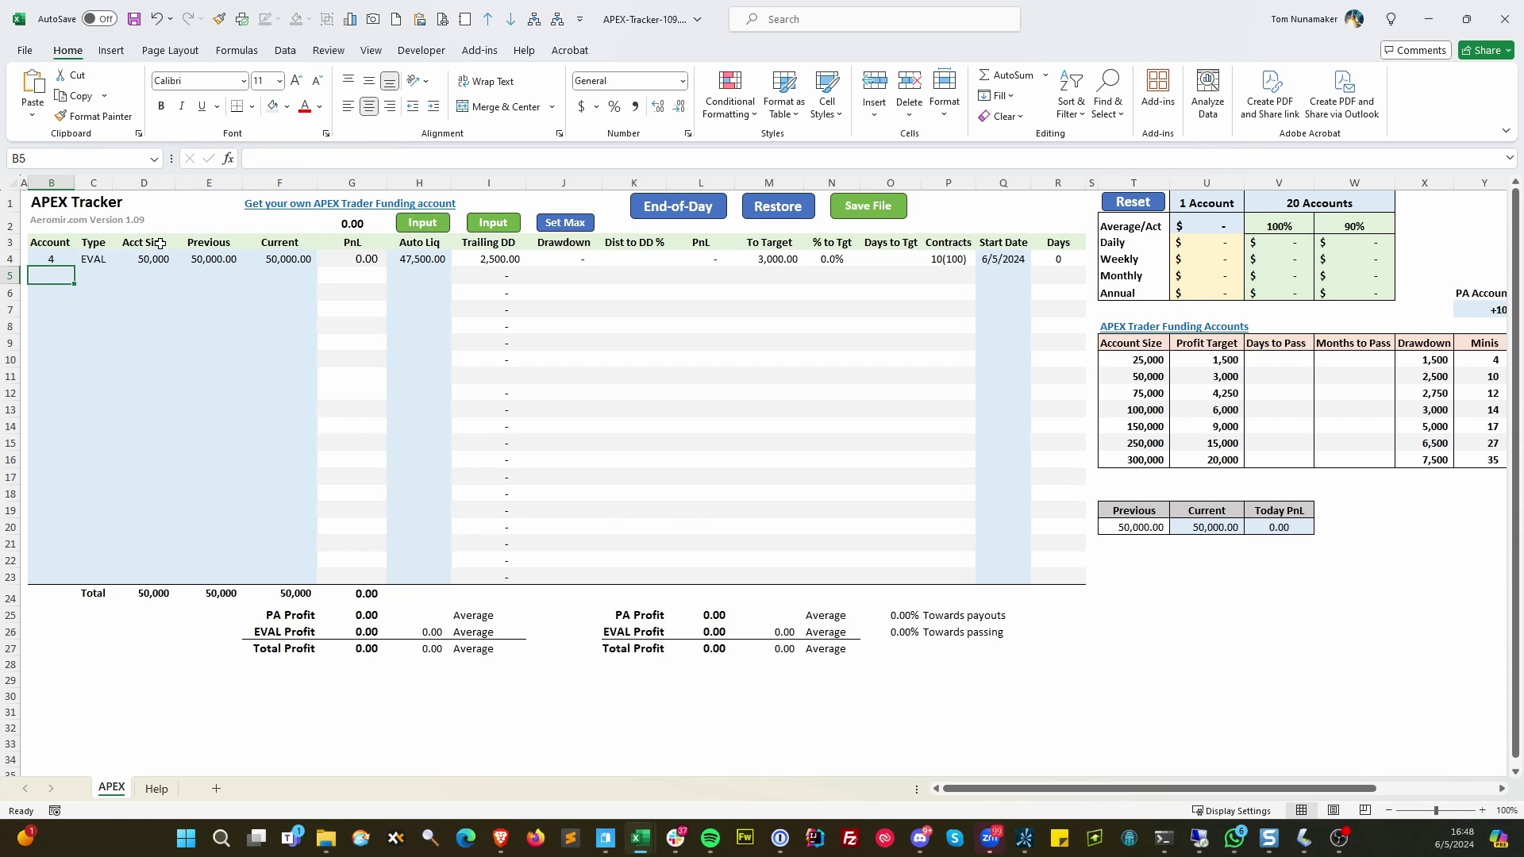
# - Choose 50000 as the account size in D5 and D6, then check C4 and D6
pyautogui.click(153, 274)
pyautogui.click(183, 276)
pyautogui.click(162, 300)
pyautogui.click(162, 297)
pyautogui.click(182, 293)
pyautogui.click(162, 316)
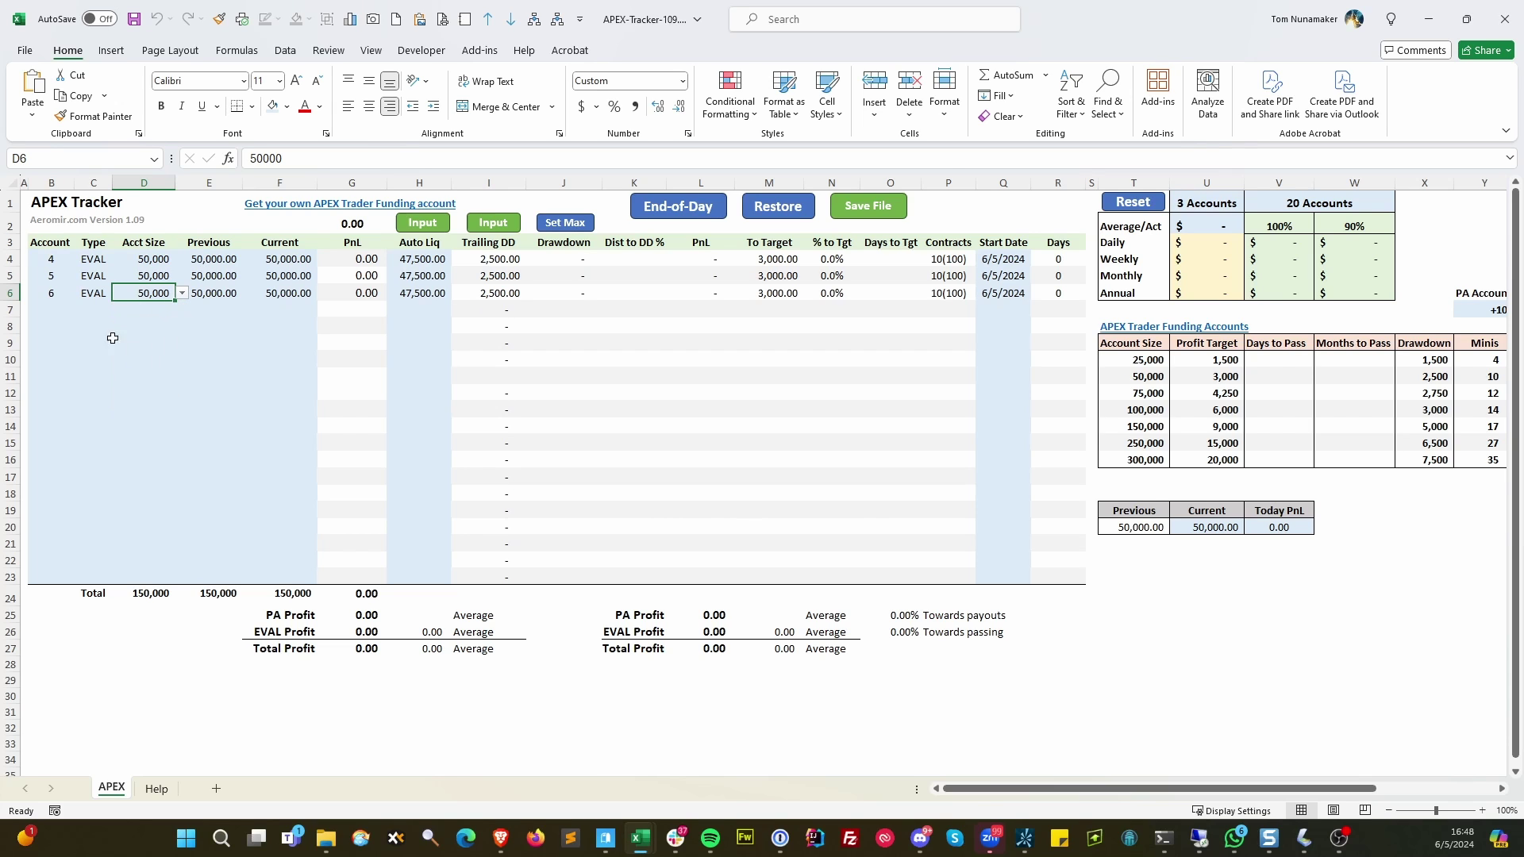
pyautogui.click(109, 259)
pyautogui.click(138, 293)
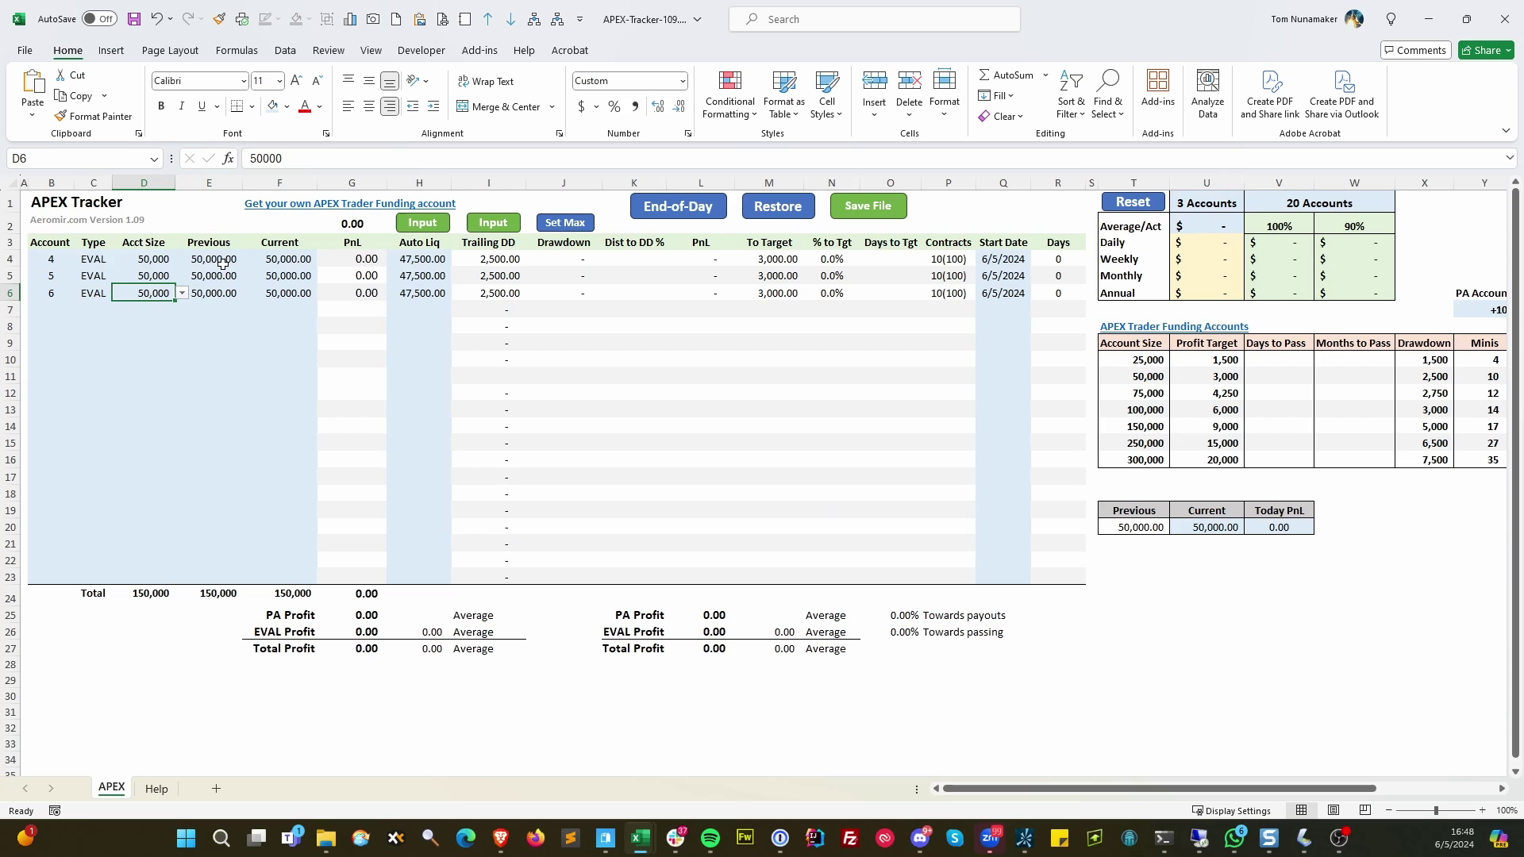
# - Enter current balances of 50,150, 50,150 and 50,165 in F4:F6
pyautogui.click(252, 259)
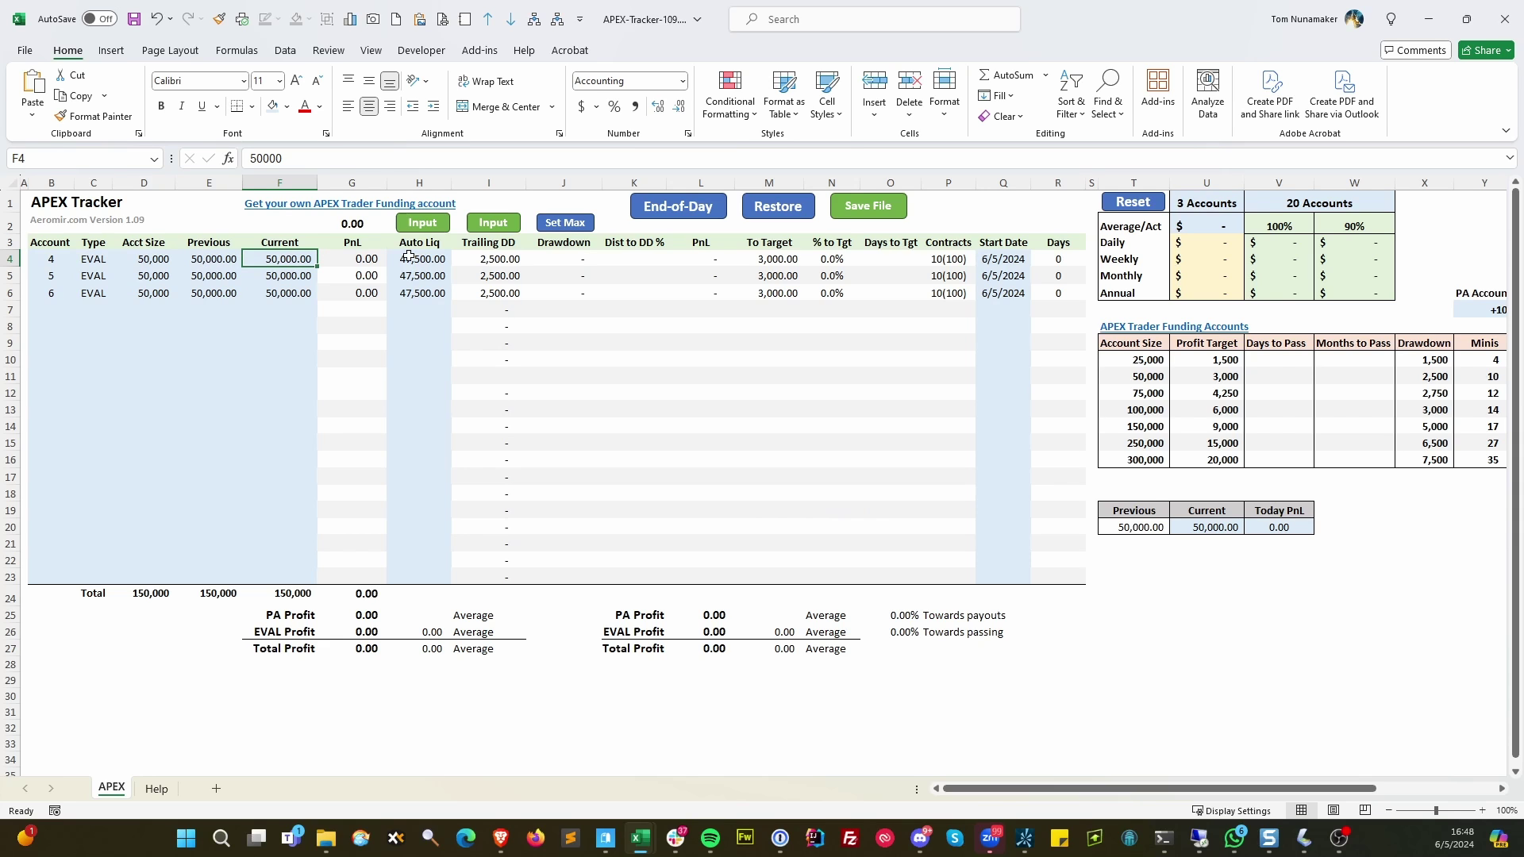
pyautogui.write('50,150')
pyautogui.press('Return')
pyautogui.write('50150')
pyautogui.press('Return')
pyautogui.write('150')
pyautogui.write('50165')
pyautogui.press('Return')
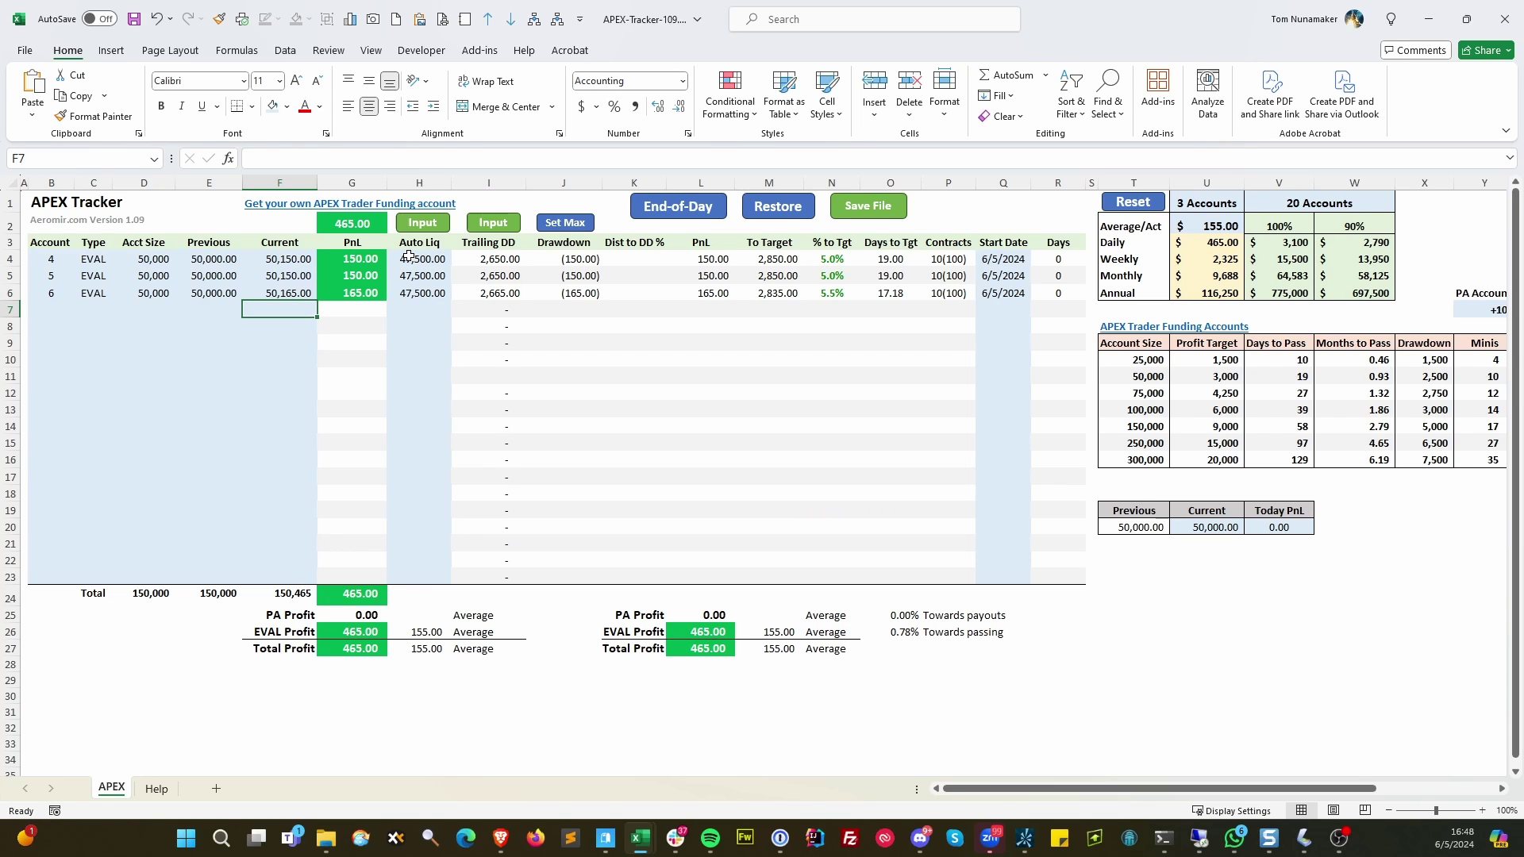
# - Run End-of-Day, test Restore, then run End-of-Day again so Previous matches Current
pyautogui.click(346, 228)
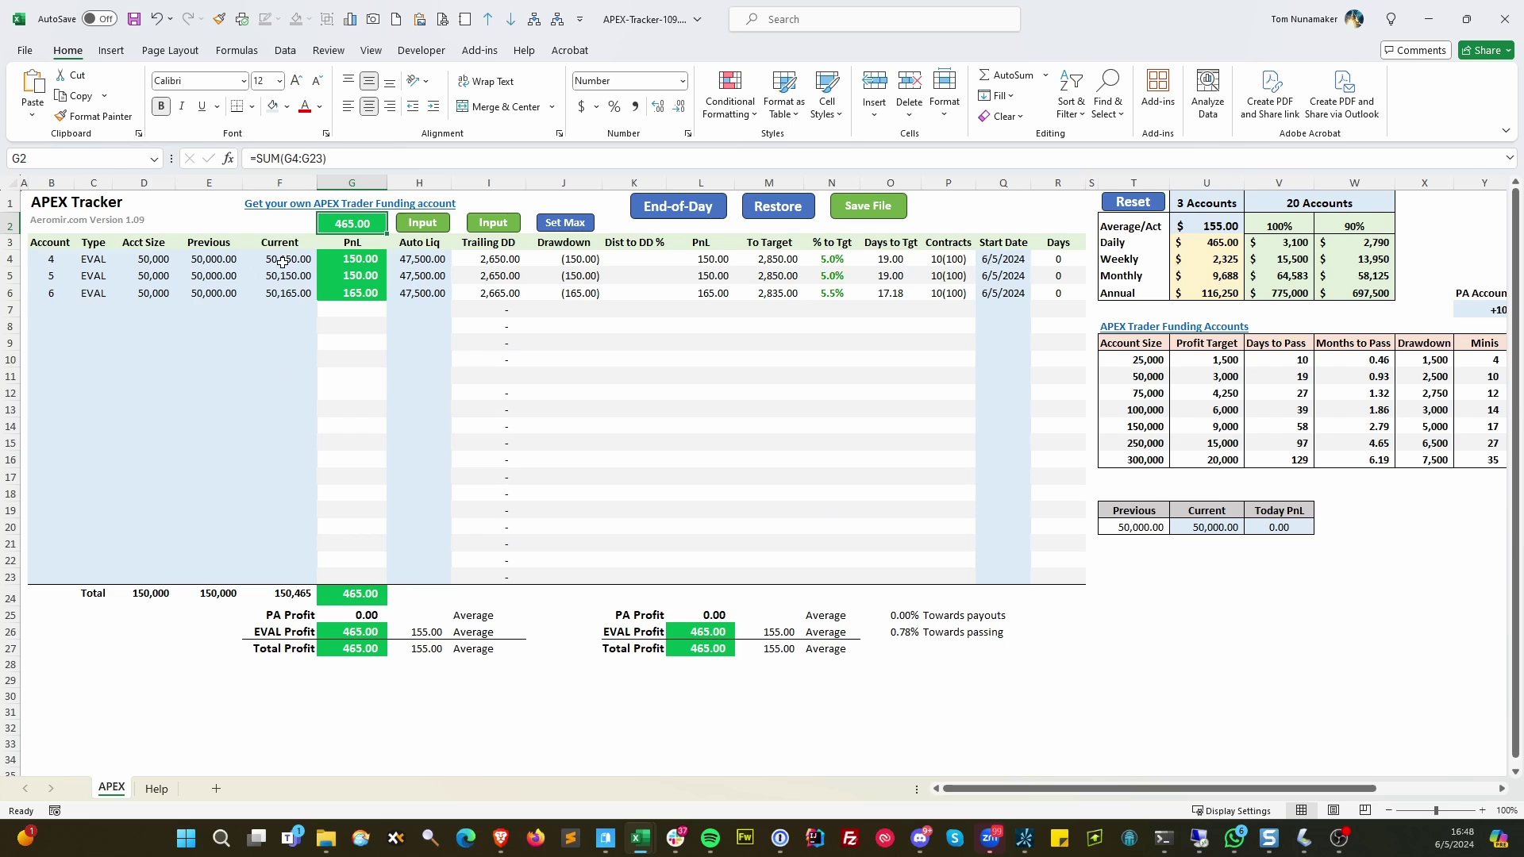
pyautogui.click(680, 207)
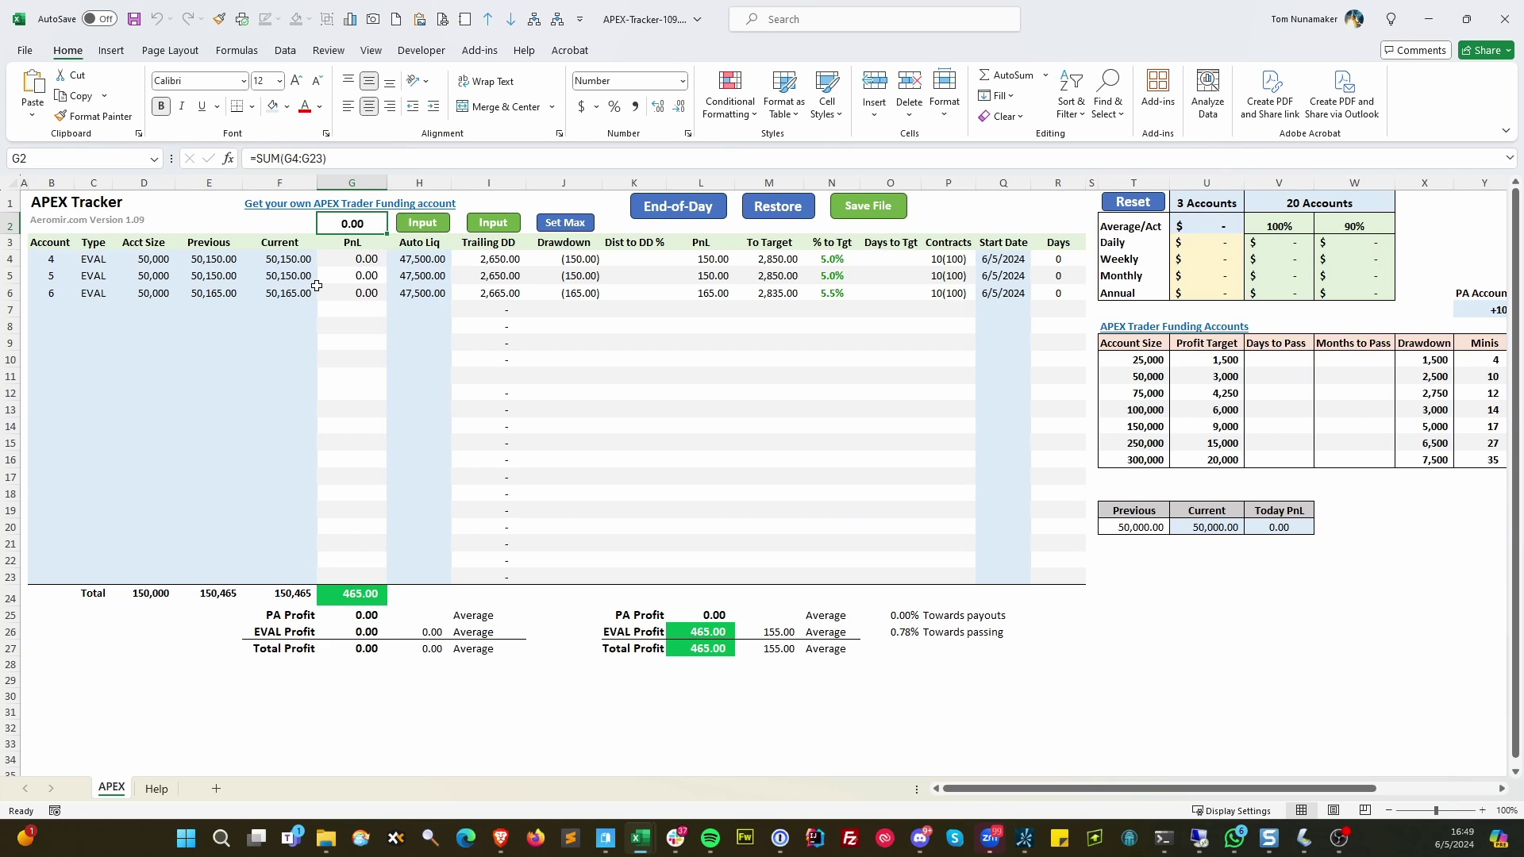
pyautogui.moveTo(213, 262); pyautogui.dragTo(282, 292)
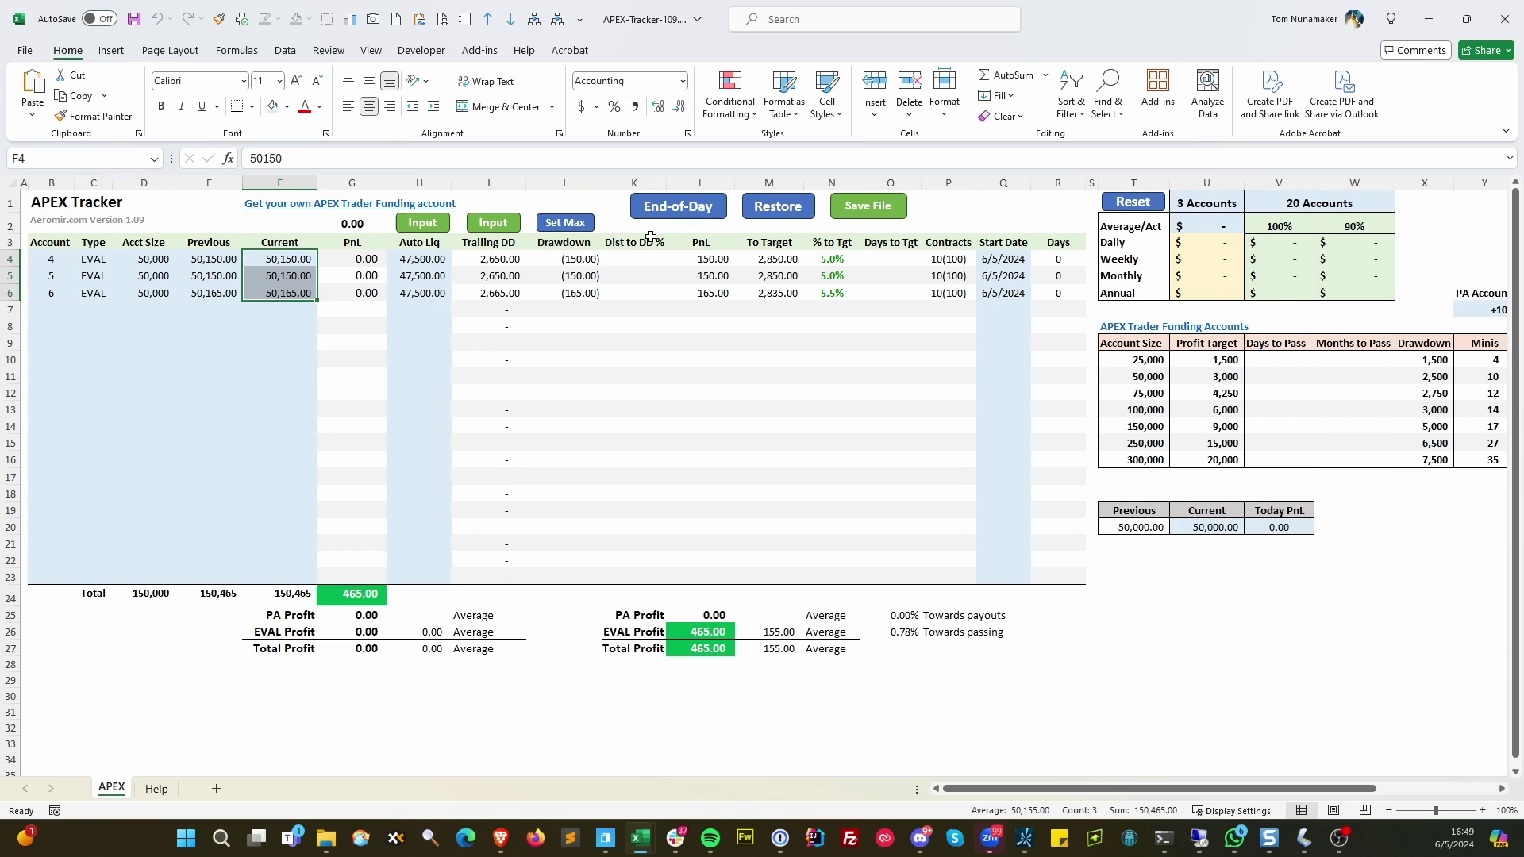
pyautogui.click(774, 208)
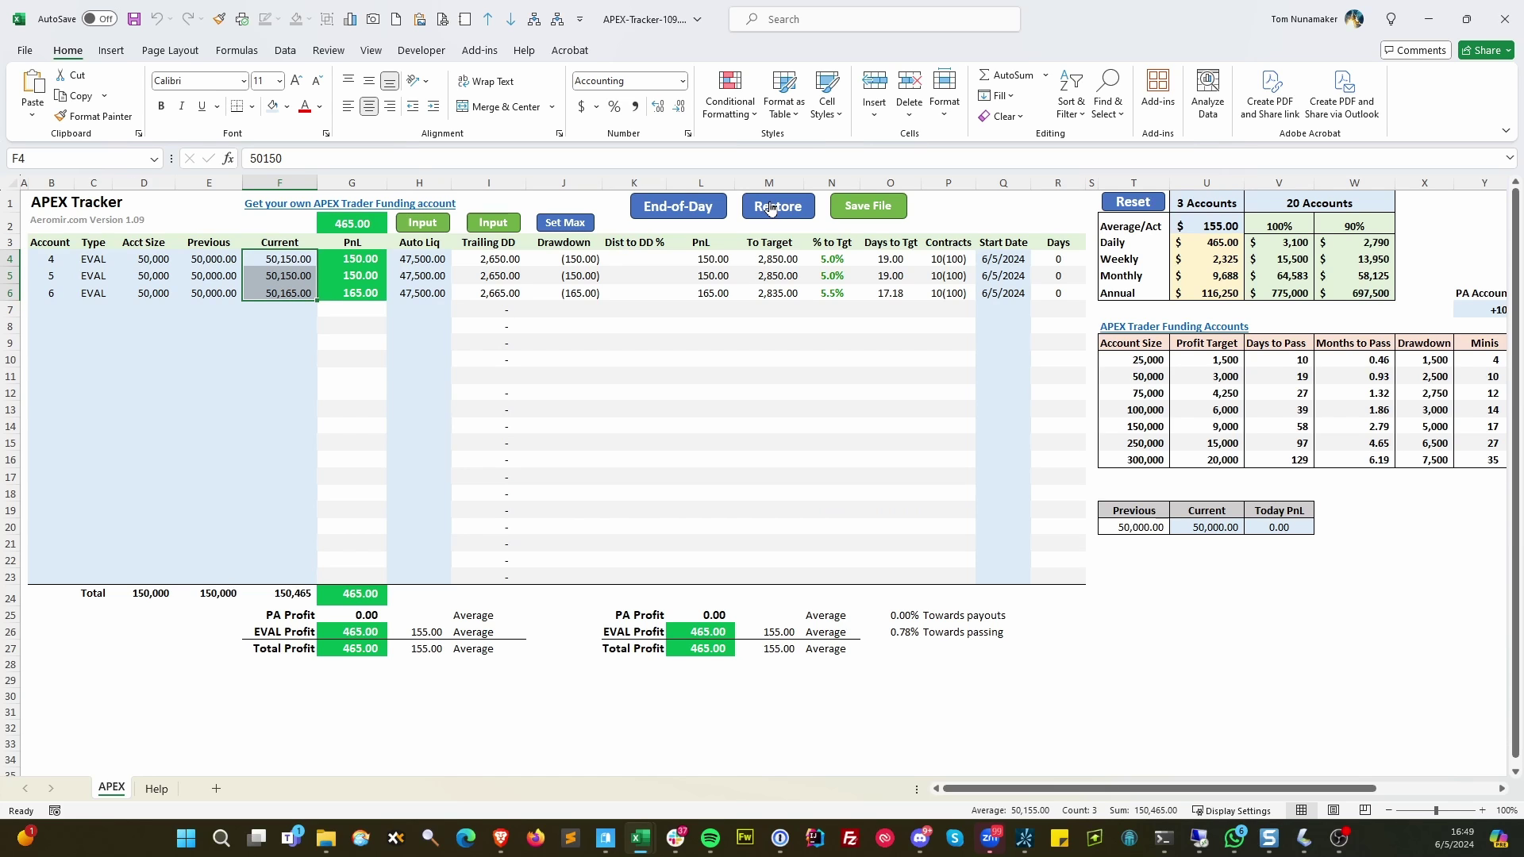
pyautogui.click(679, 209)
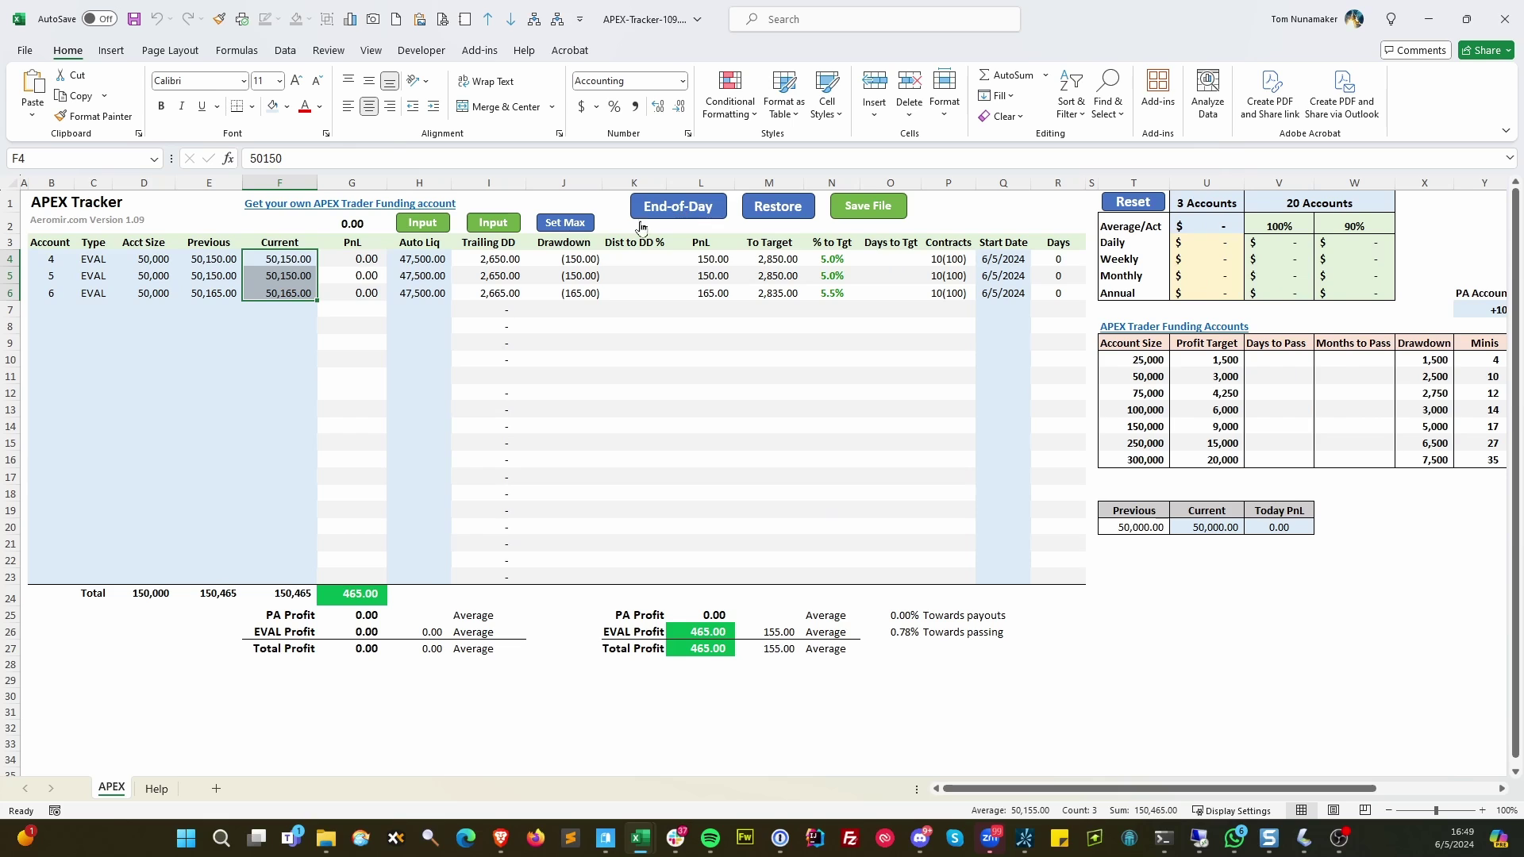
pyautogui.click(282, 260)
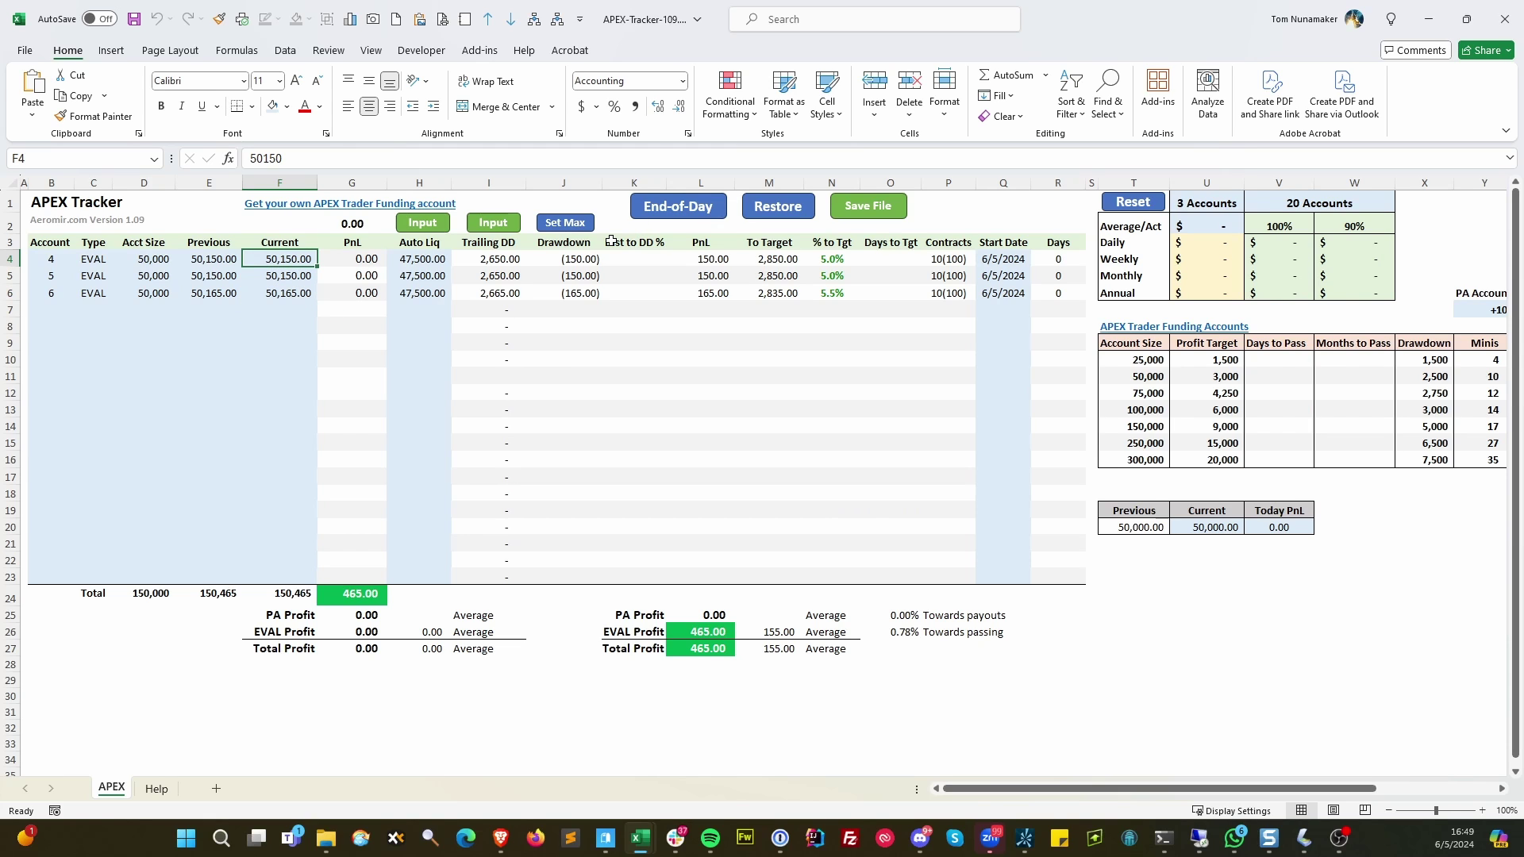
# - Enter 50,250, 50,275 and 50,150 as the current balances in F4:F6
pyautogui.write('50250')
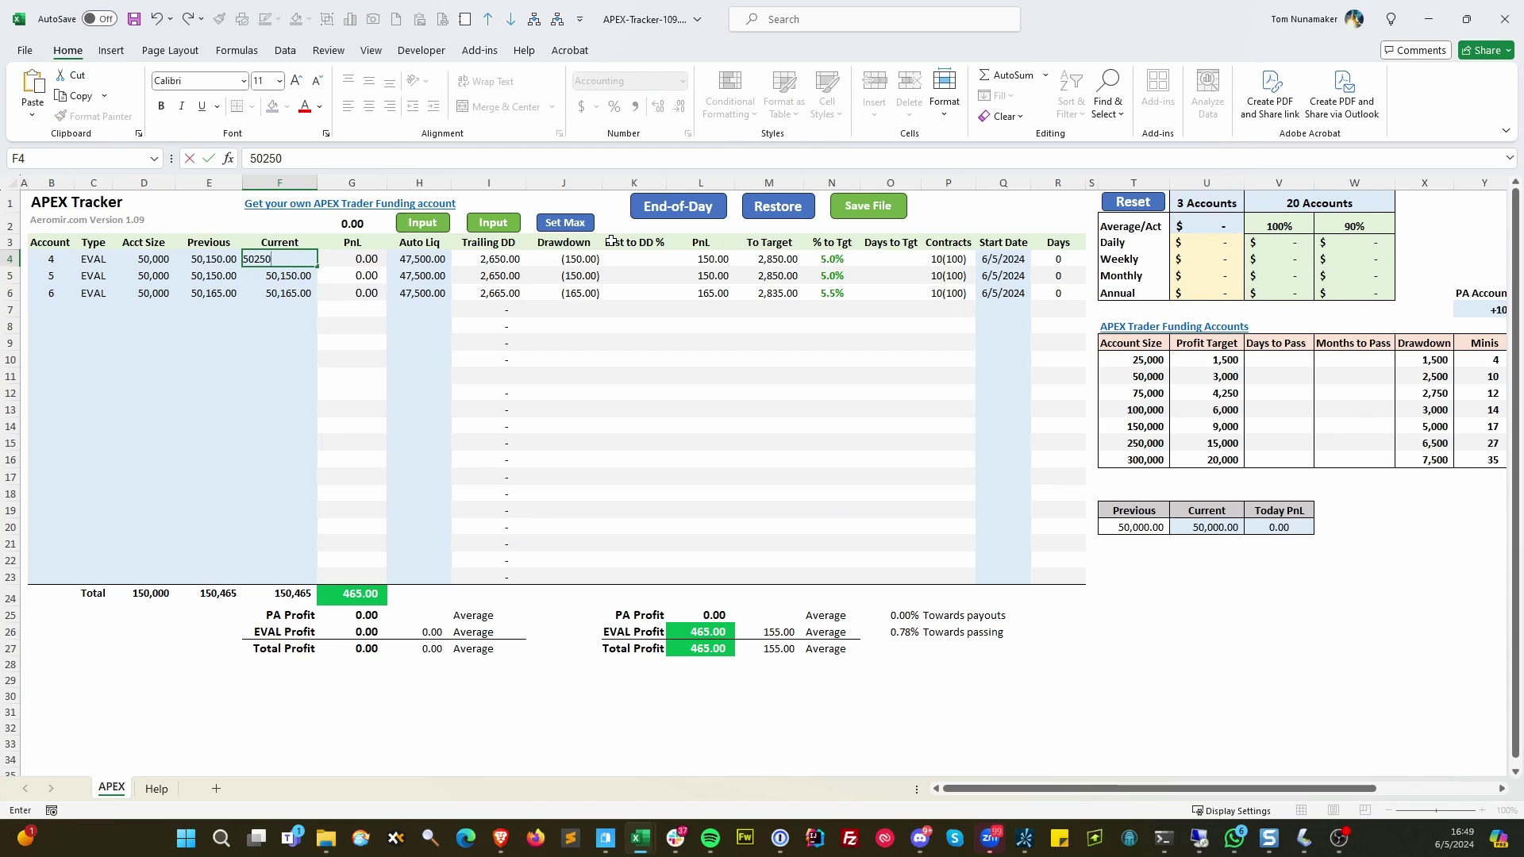
pyautogui.press('Return')
pyautogui.write('50,275')
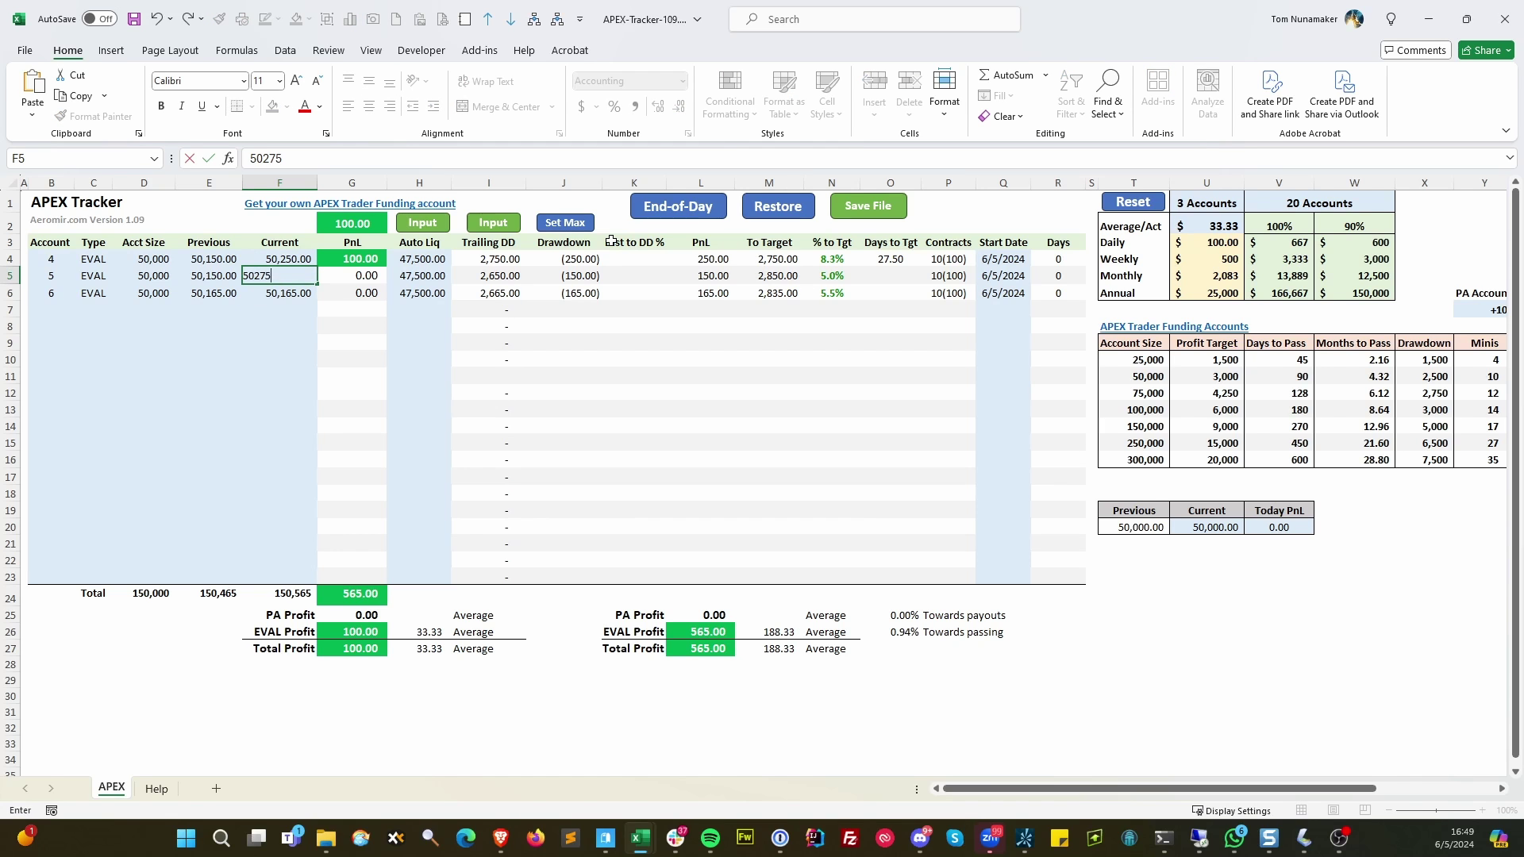
pyautogui.press('Return')
pyautogui.write('50150')
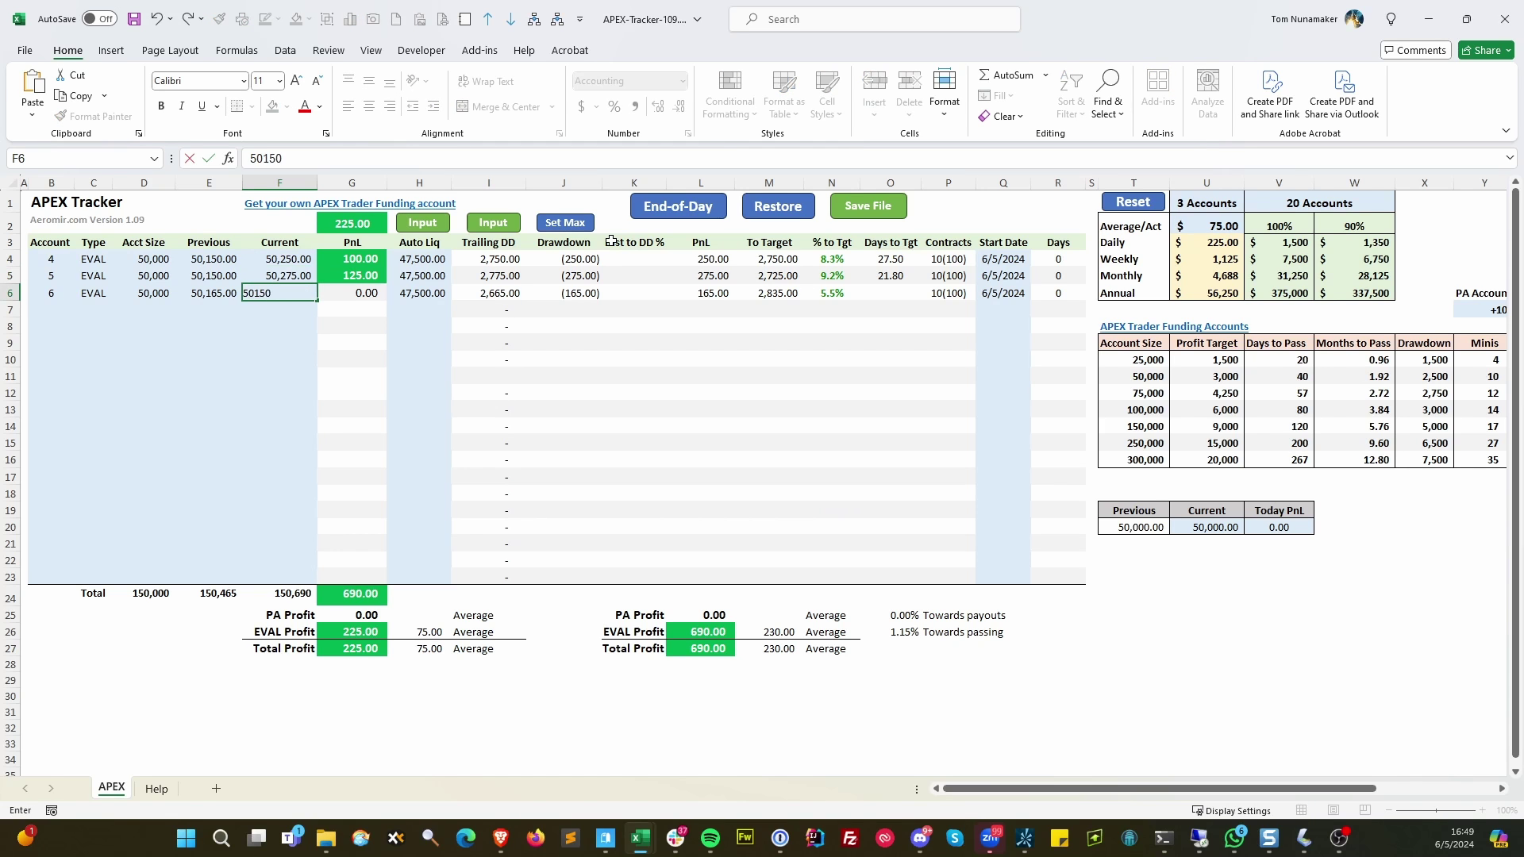
pyautogui.press('Return')
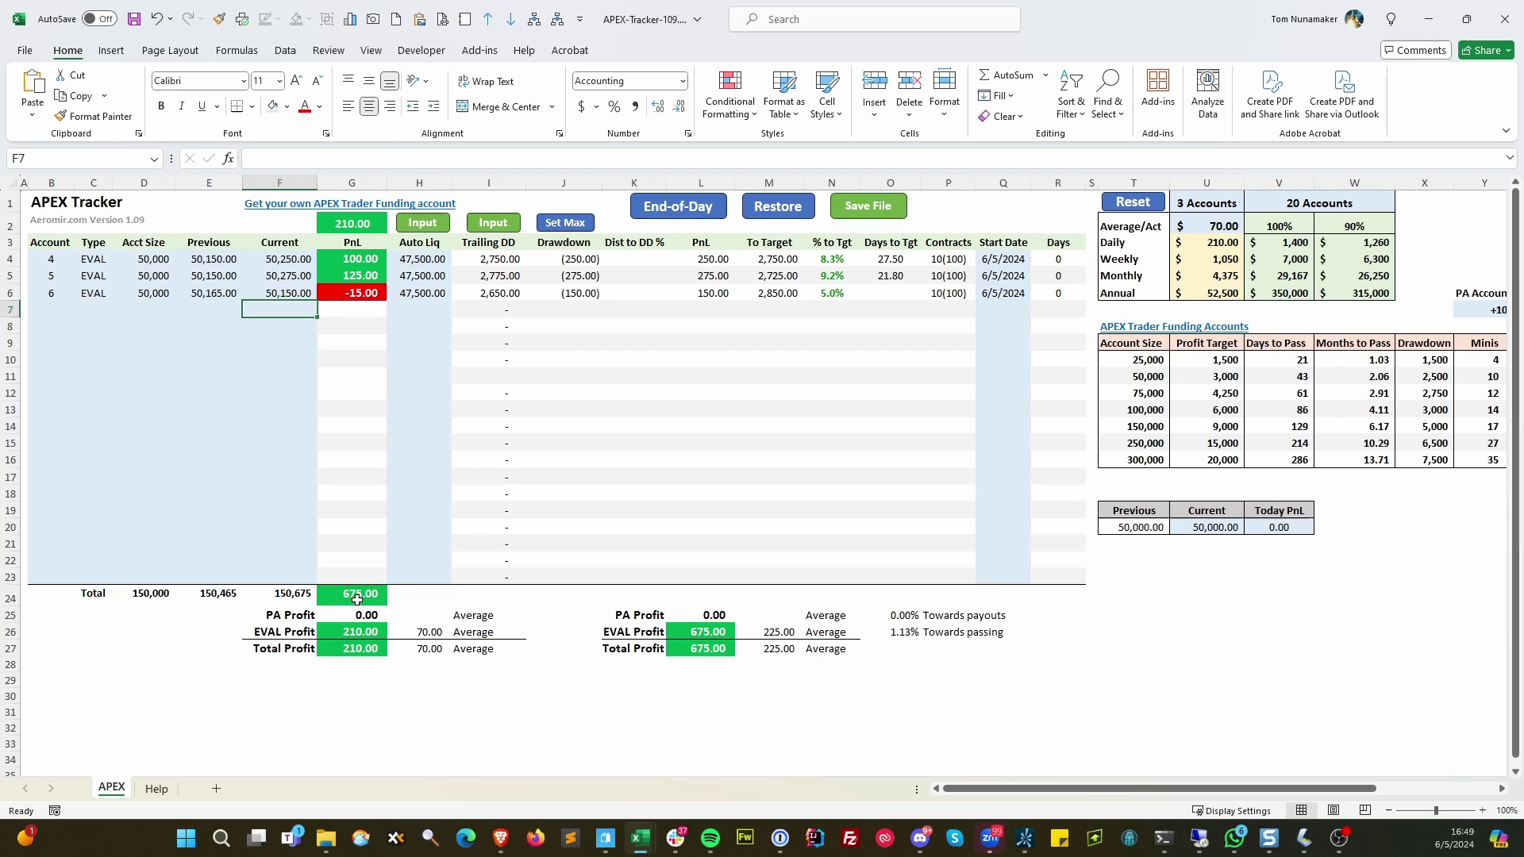
pyautogui.click(358, 599)
pyautogui.click(136, 599)
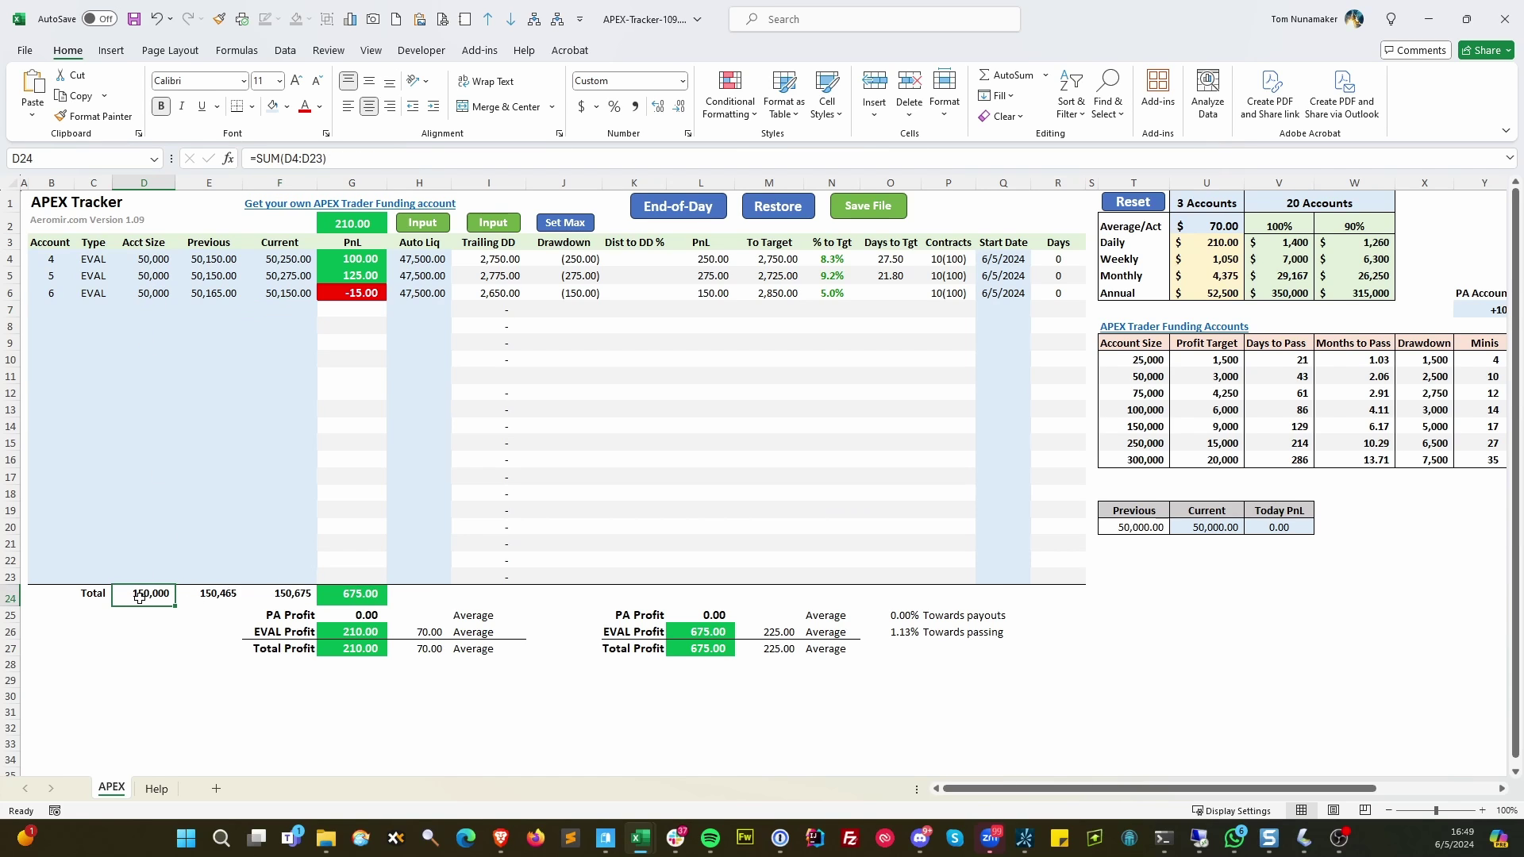
pyautogui.click(230, 596)
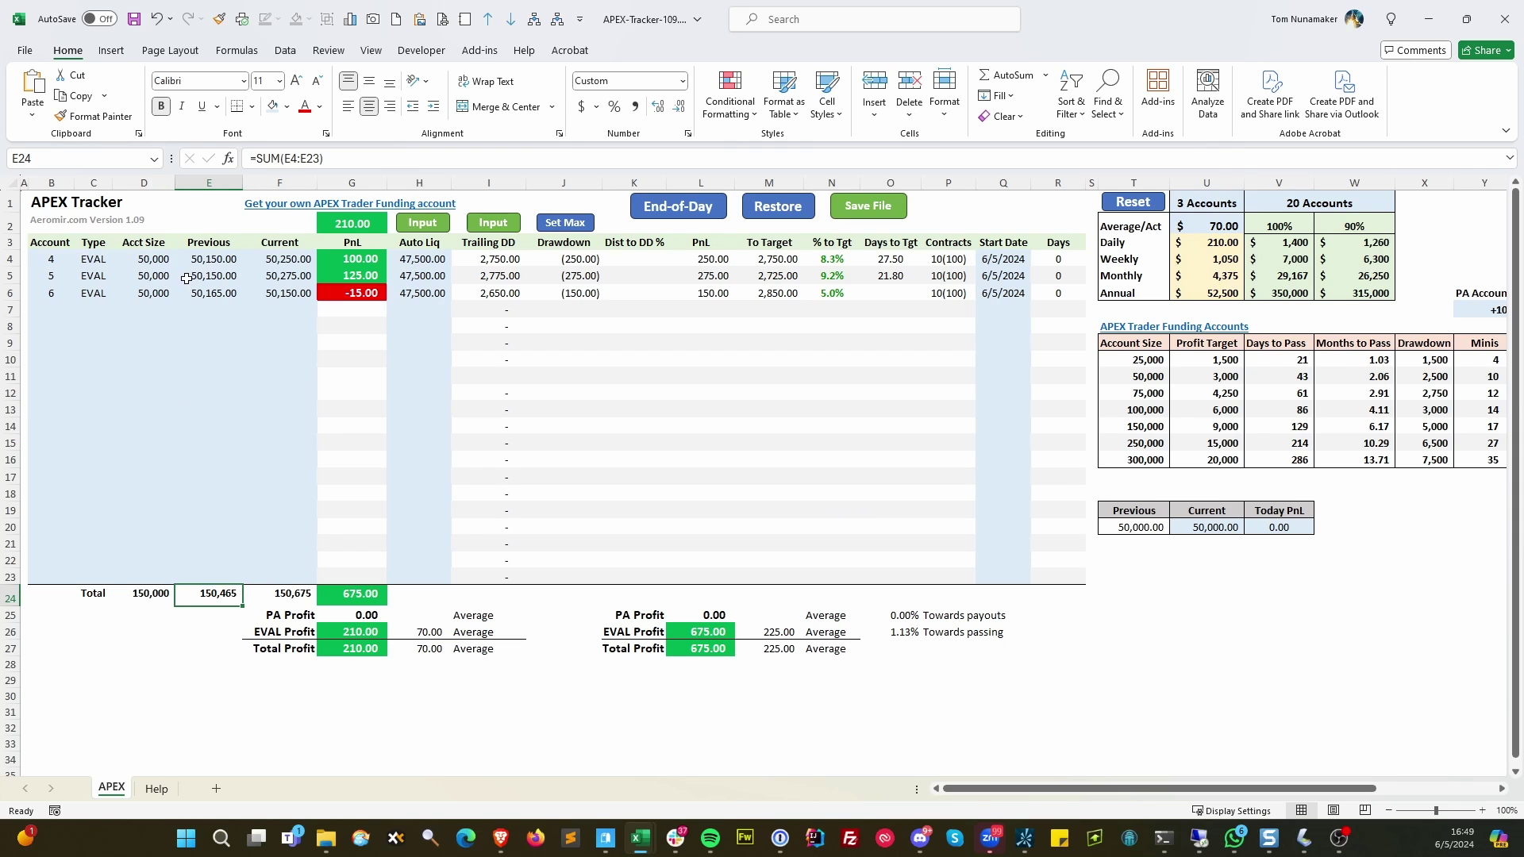
pyautogui.click(300, 599)
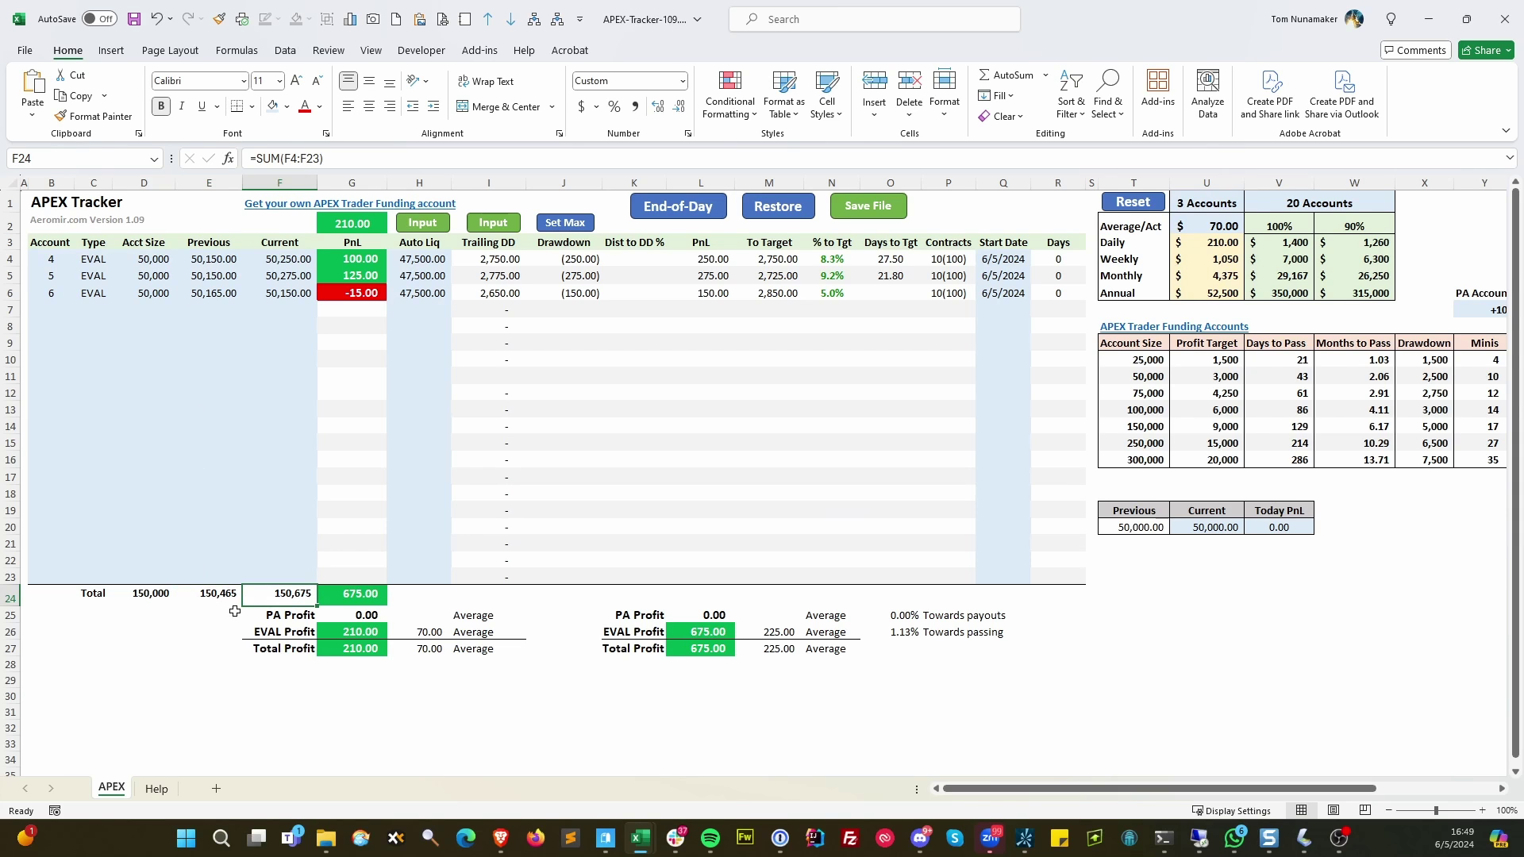
pyautogui.click(357, 595)
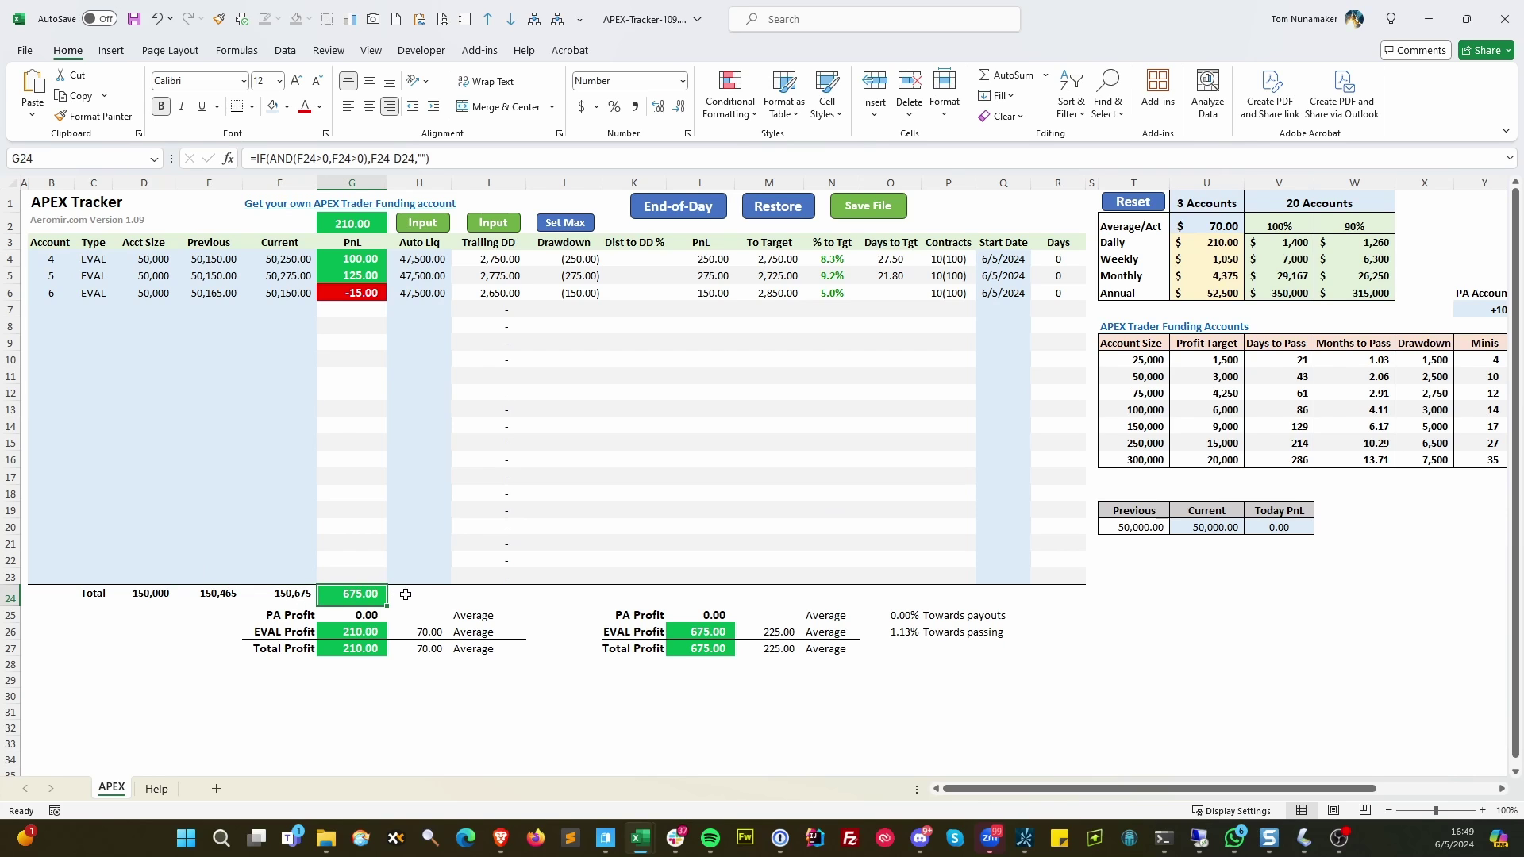
pyautogui.click(690, 637)
pyautogui.click(776, 635)
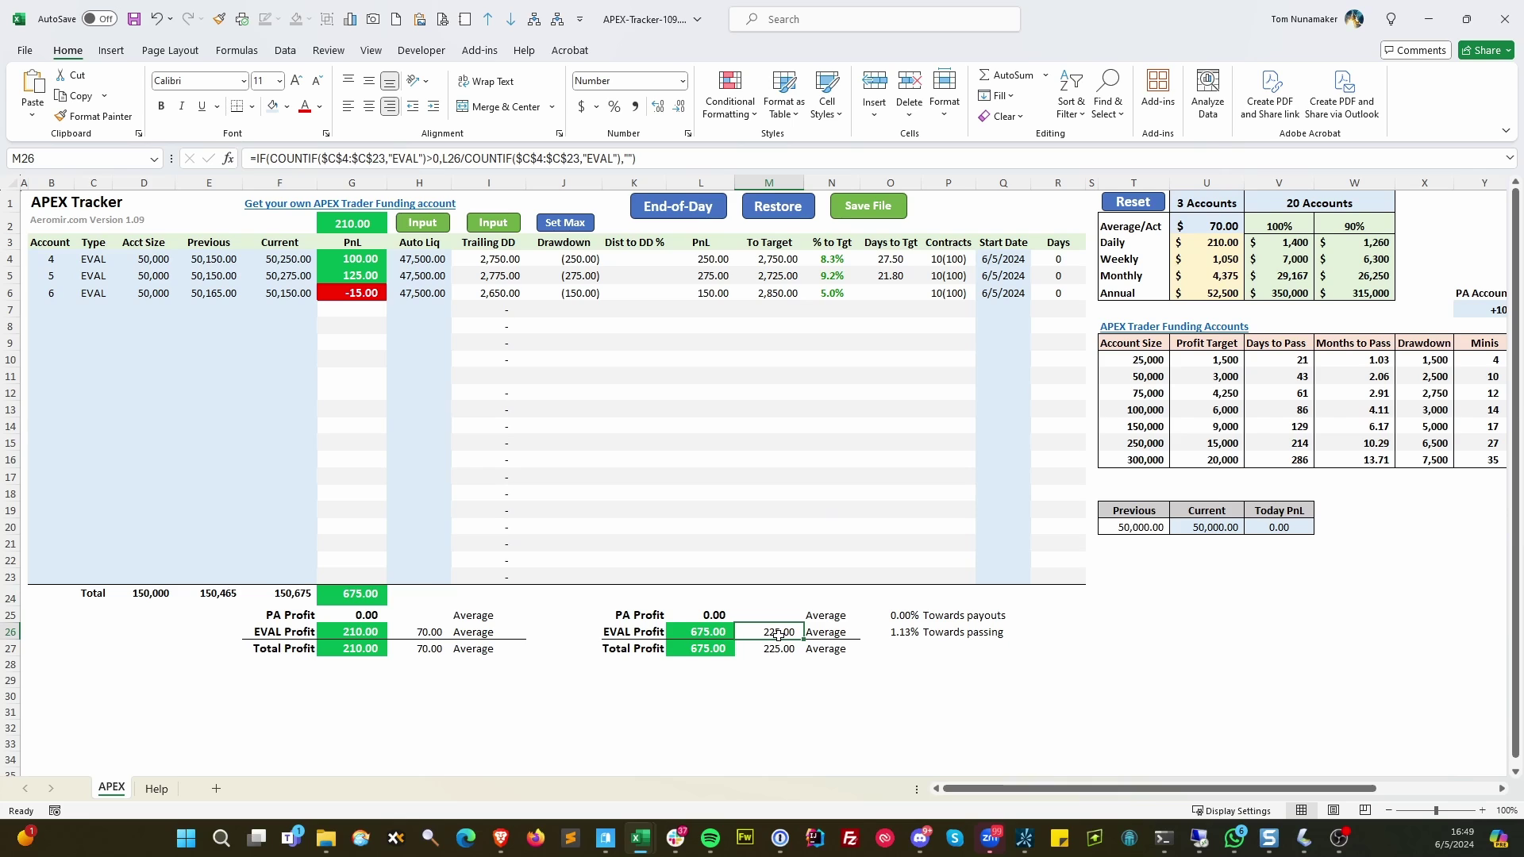
pyautogui.click(871, 631)
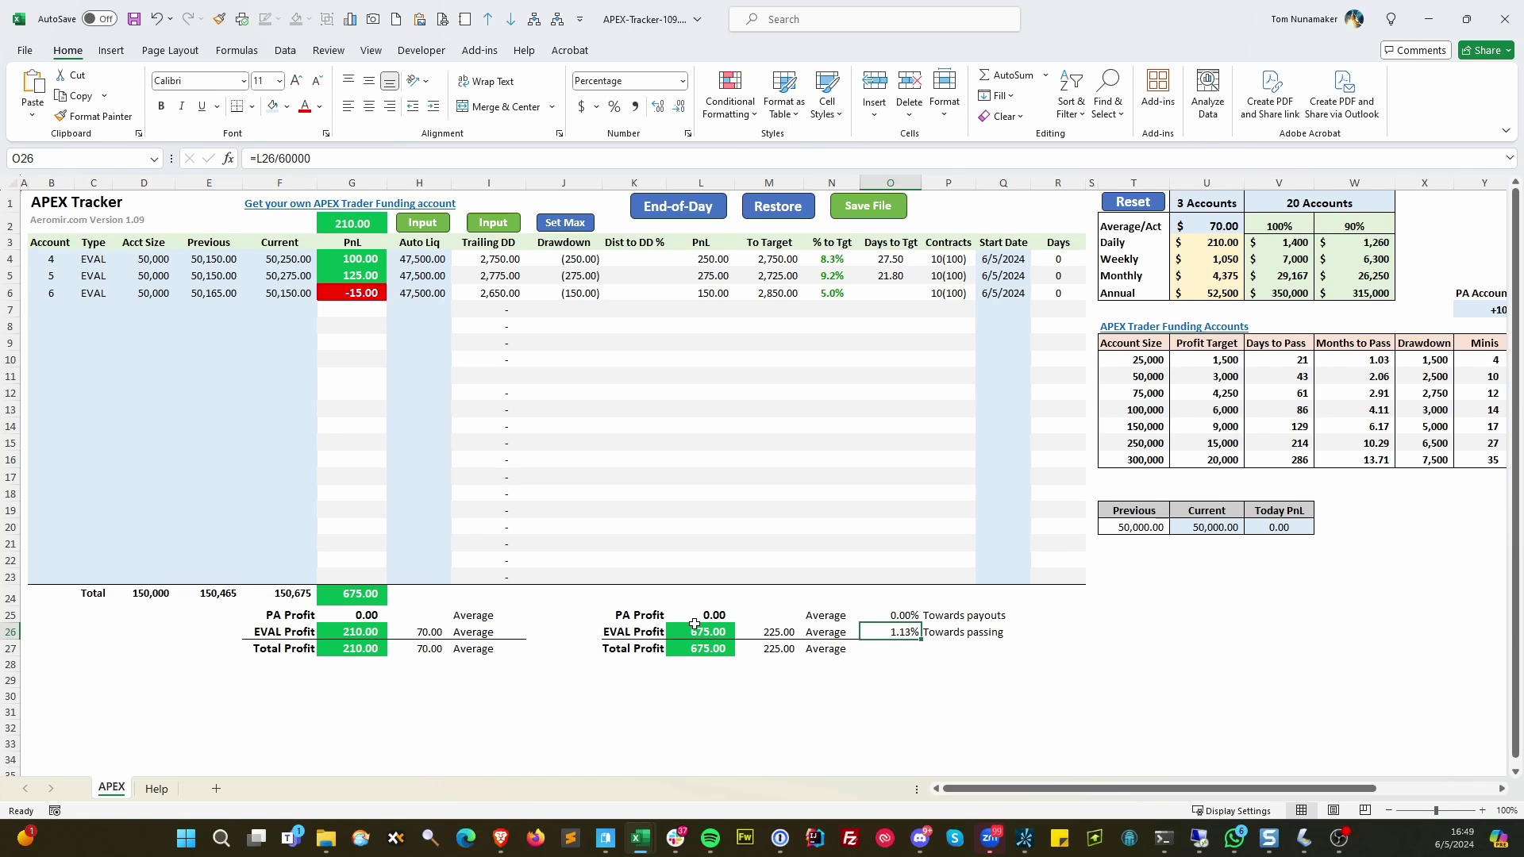
pyautogui.press('Up')
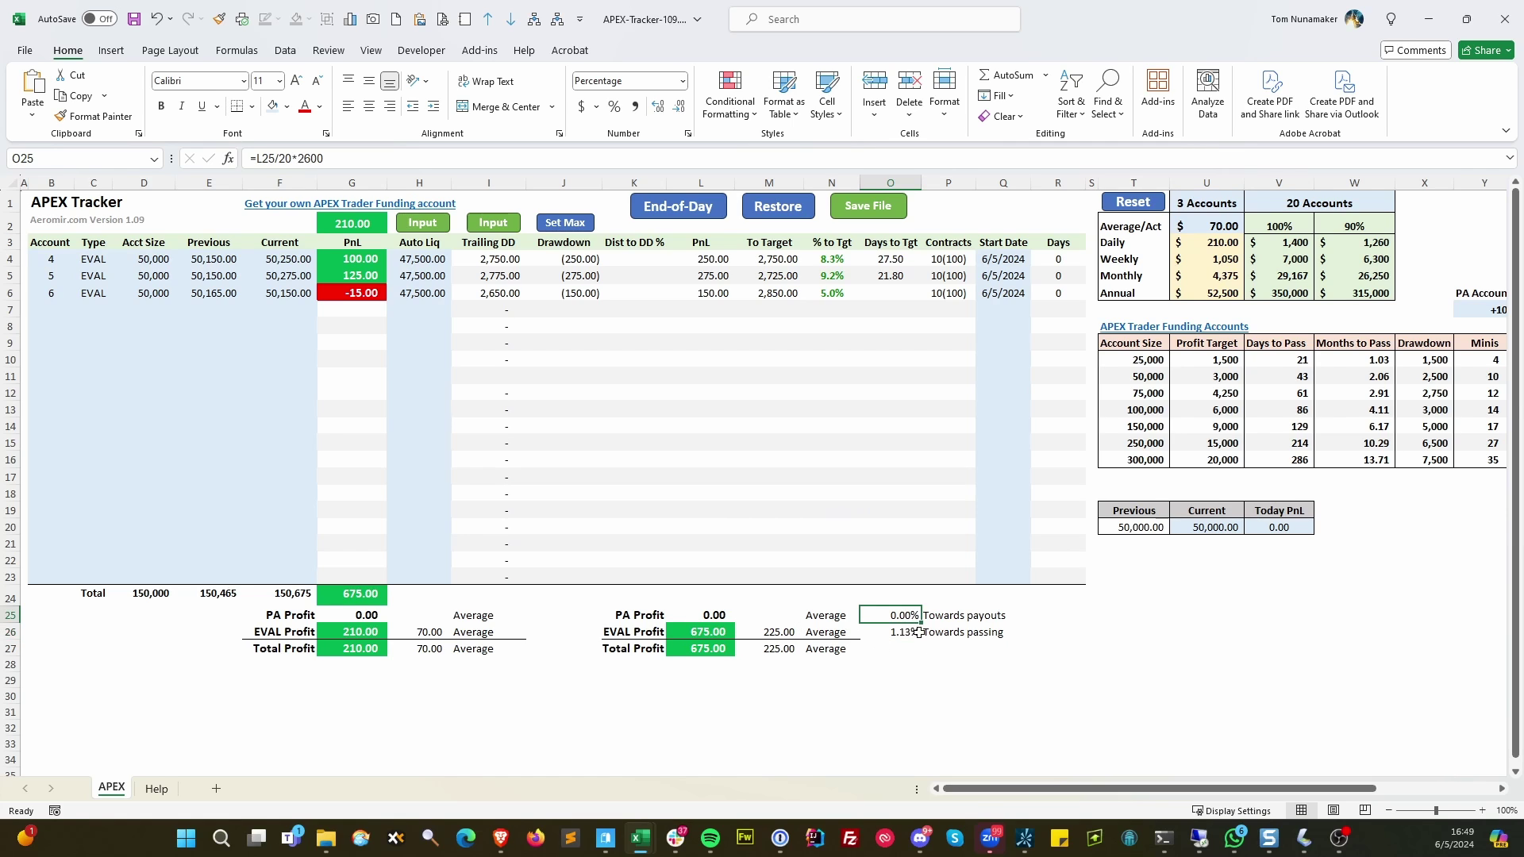
# - Set account 4's Auto Liq in H4 to 47,750
pyautogui.click(500, 262)
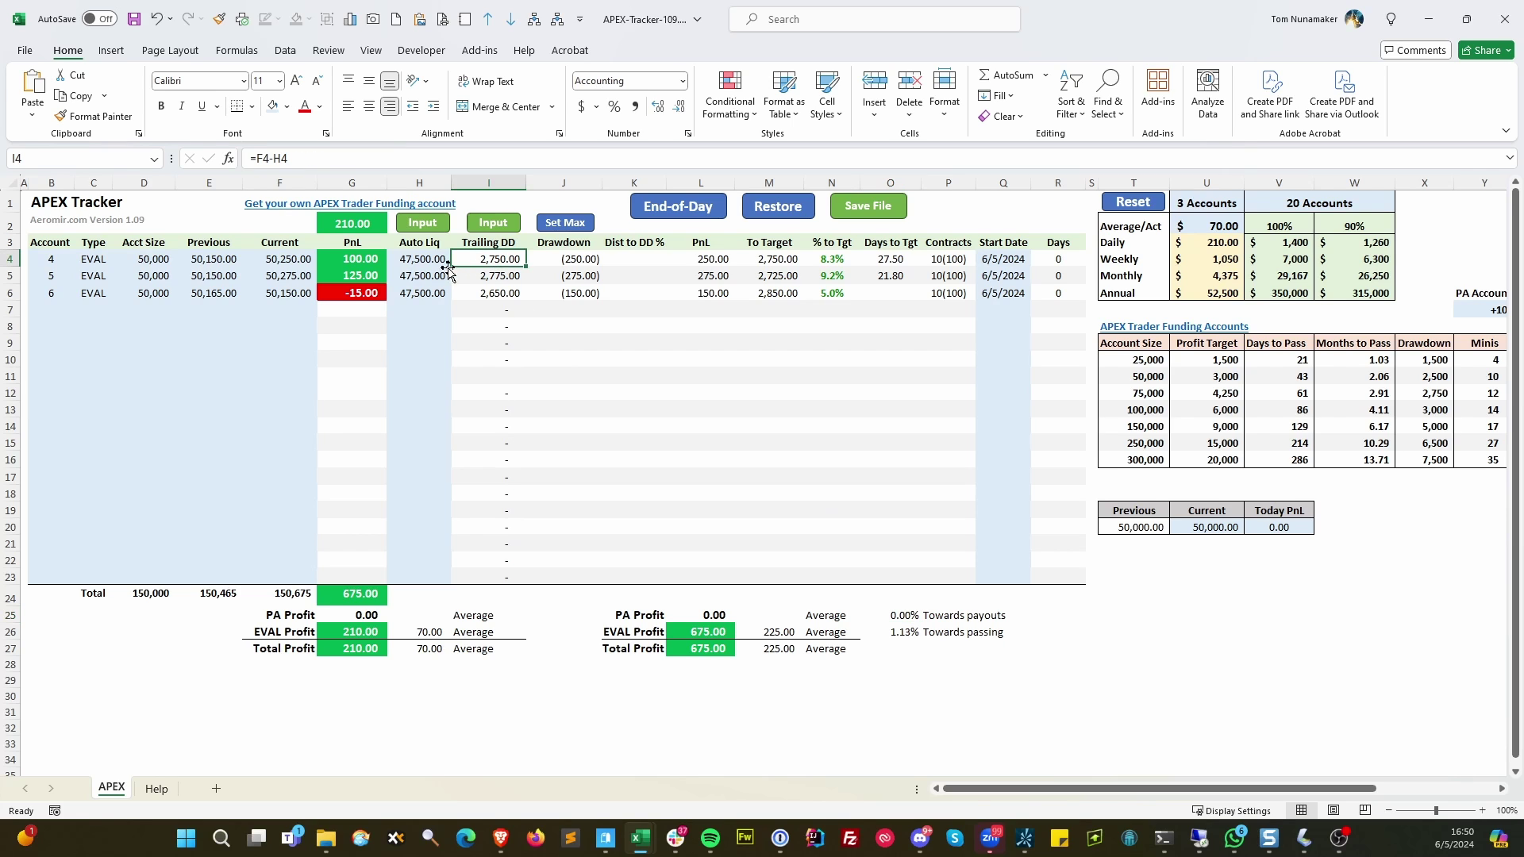
pyautogui.moveTo(421, 262); pyautogui.dragTo(409, 520)
pyautogui.click(419, 393)
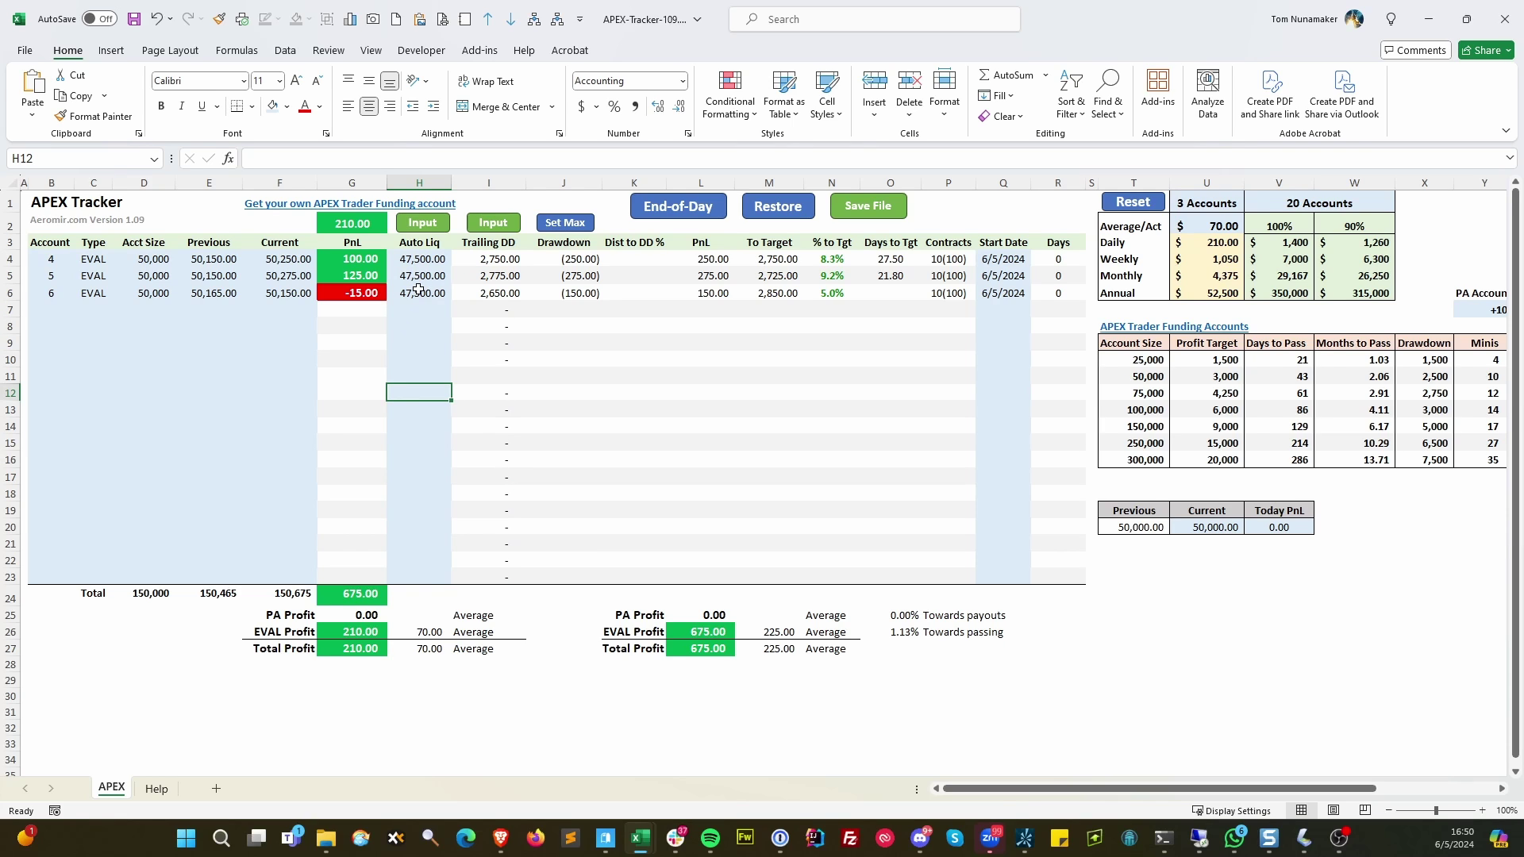
pyautogui.click(419, 261)
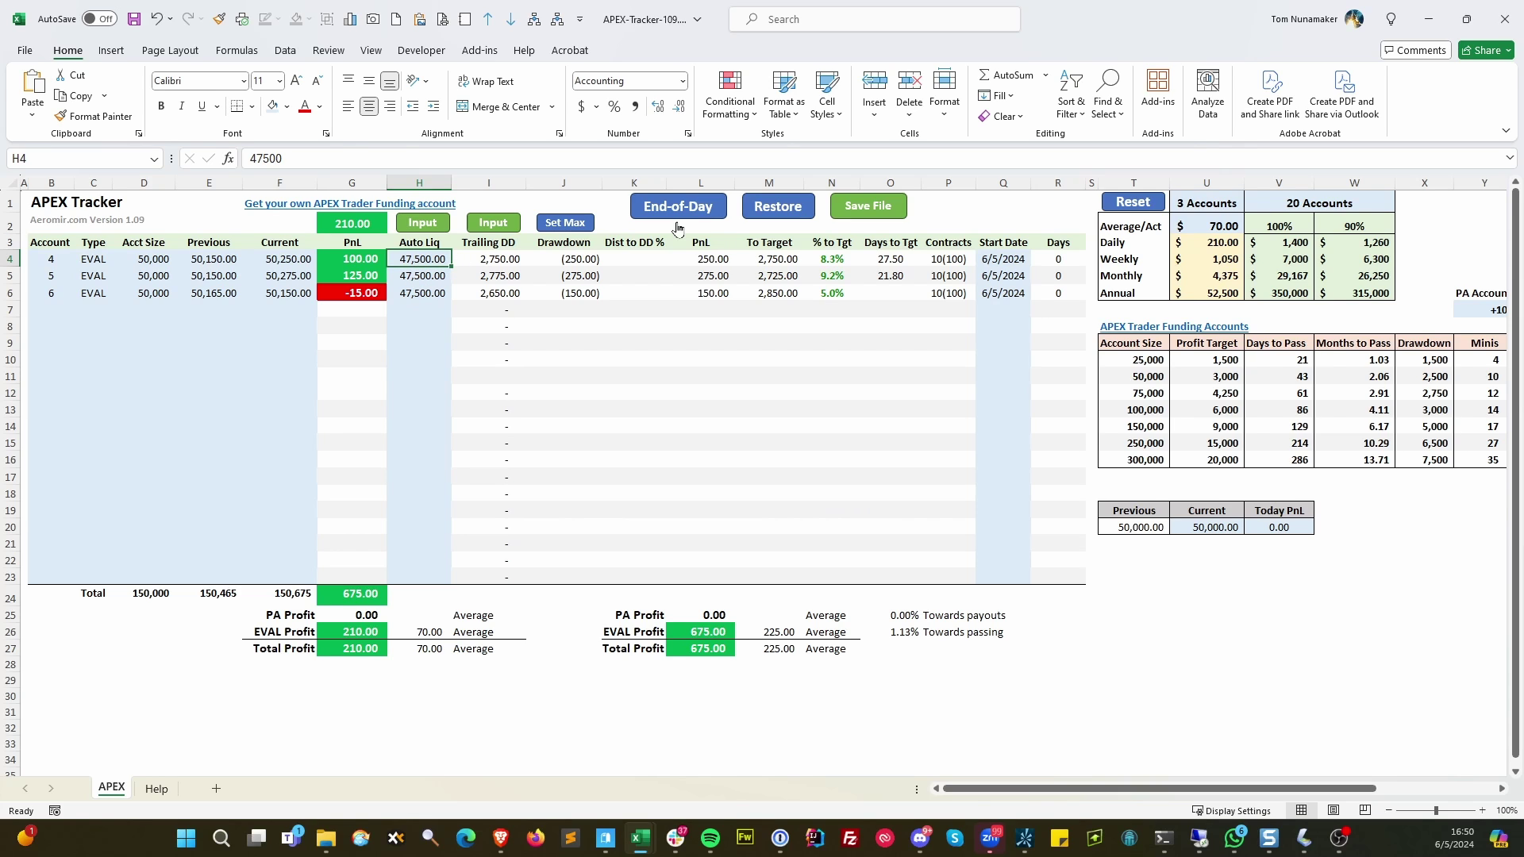
pyautogui.write('47750')
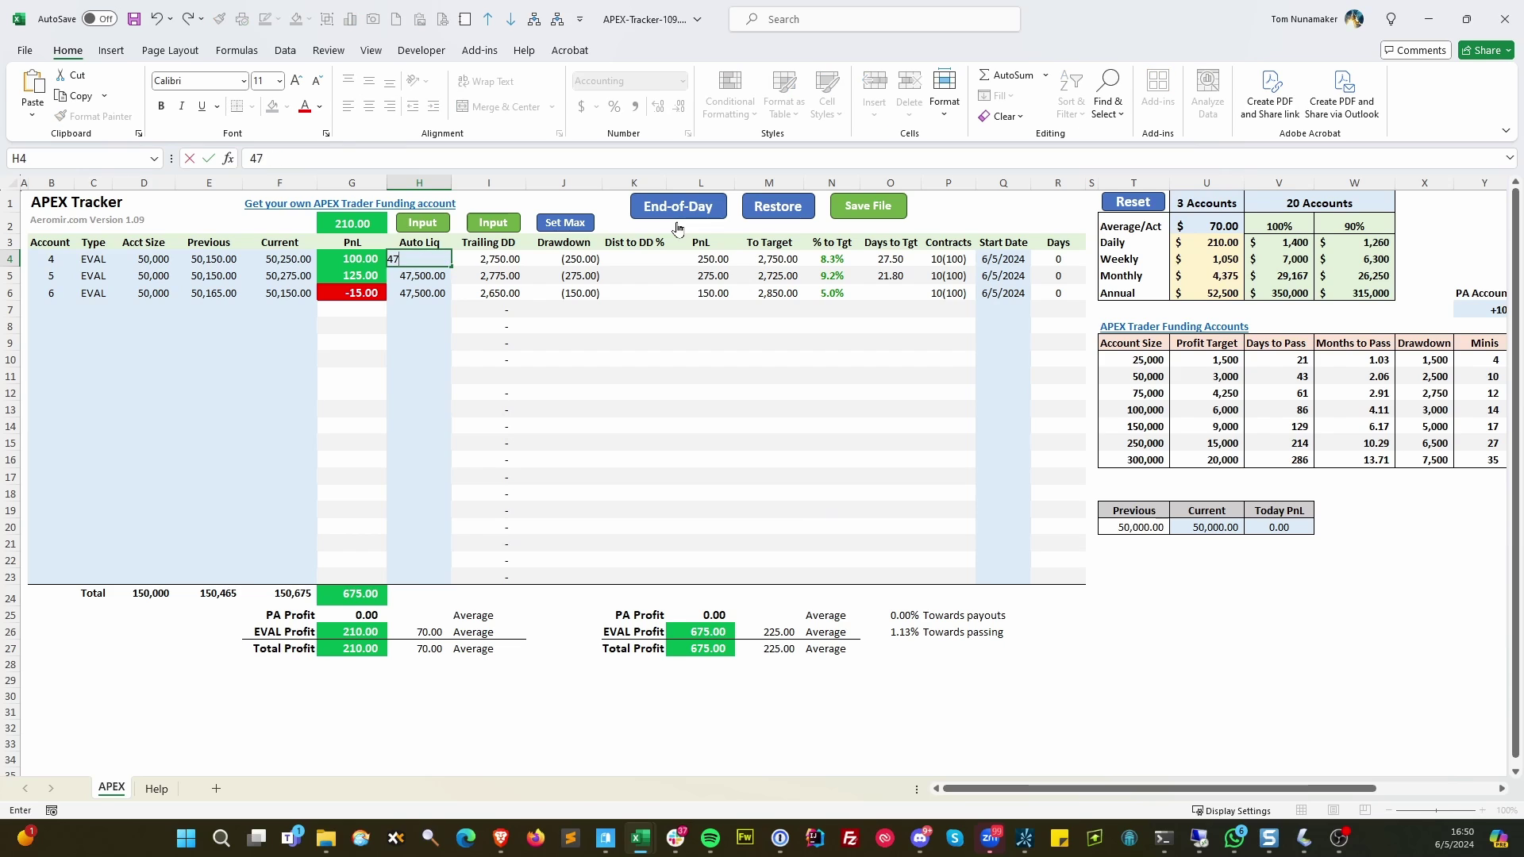
pyautogui.press('Return')
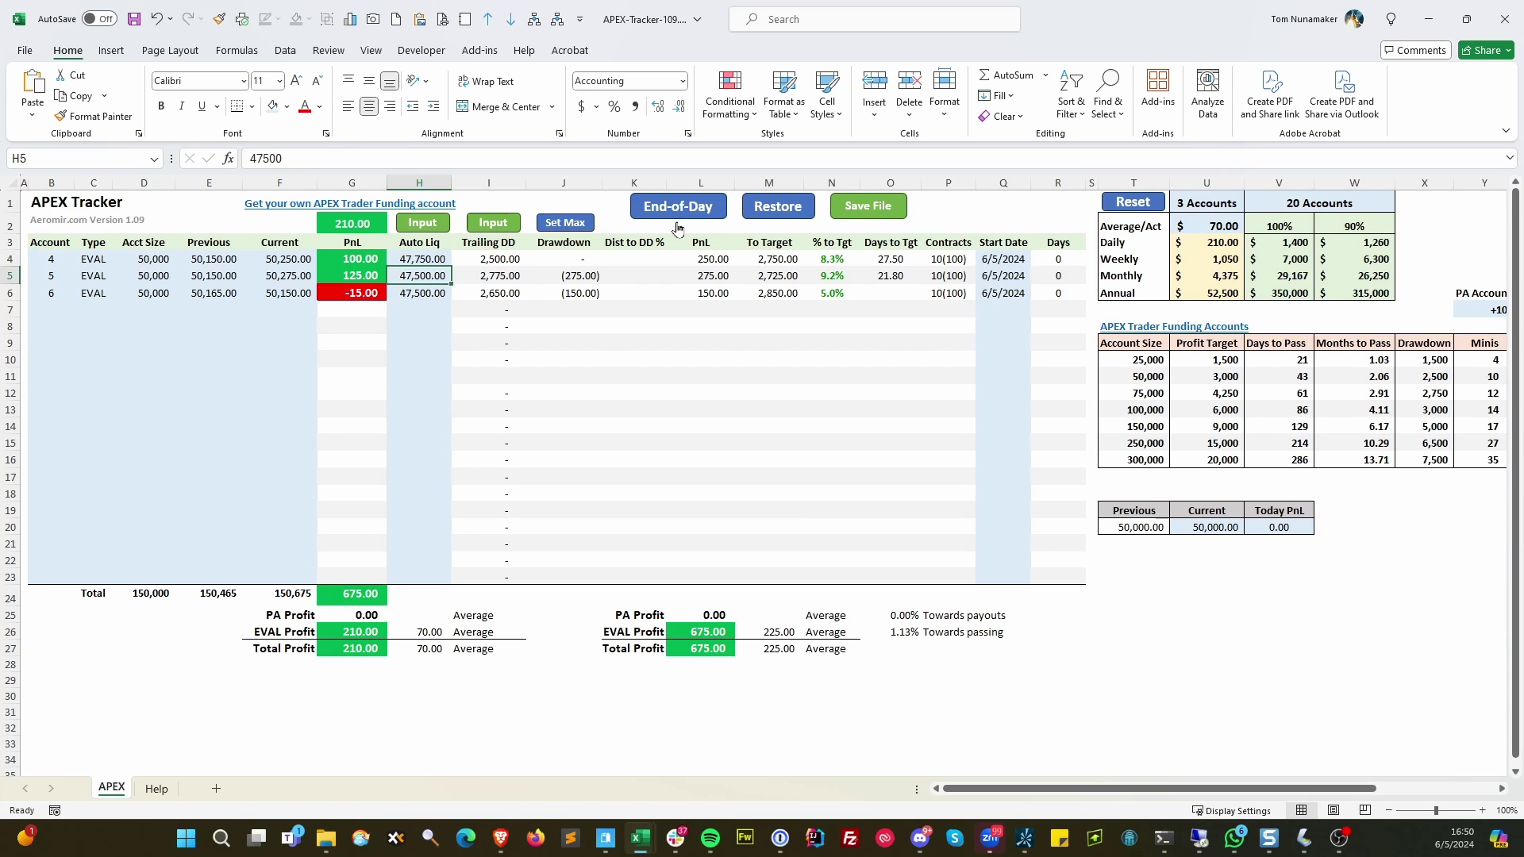
# - Set account 6's Auto Liq to 47,650 and check account 5's Drawdown and Auto Liq
pyautogui.press('Return')
pyautogui.write('47650')
pyautogui.hotkey('ctrl', 'Return')
pyautogui.press('Return')
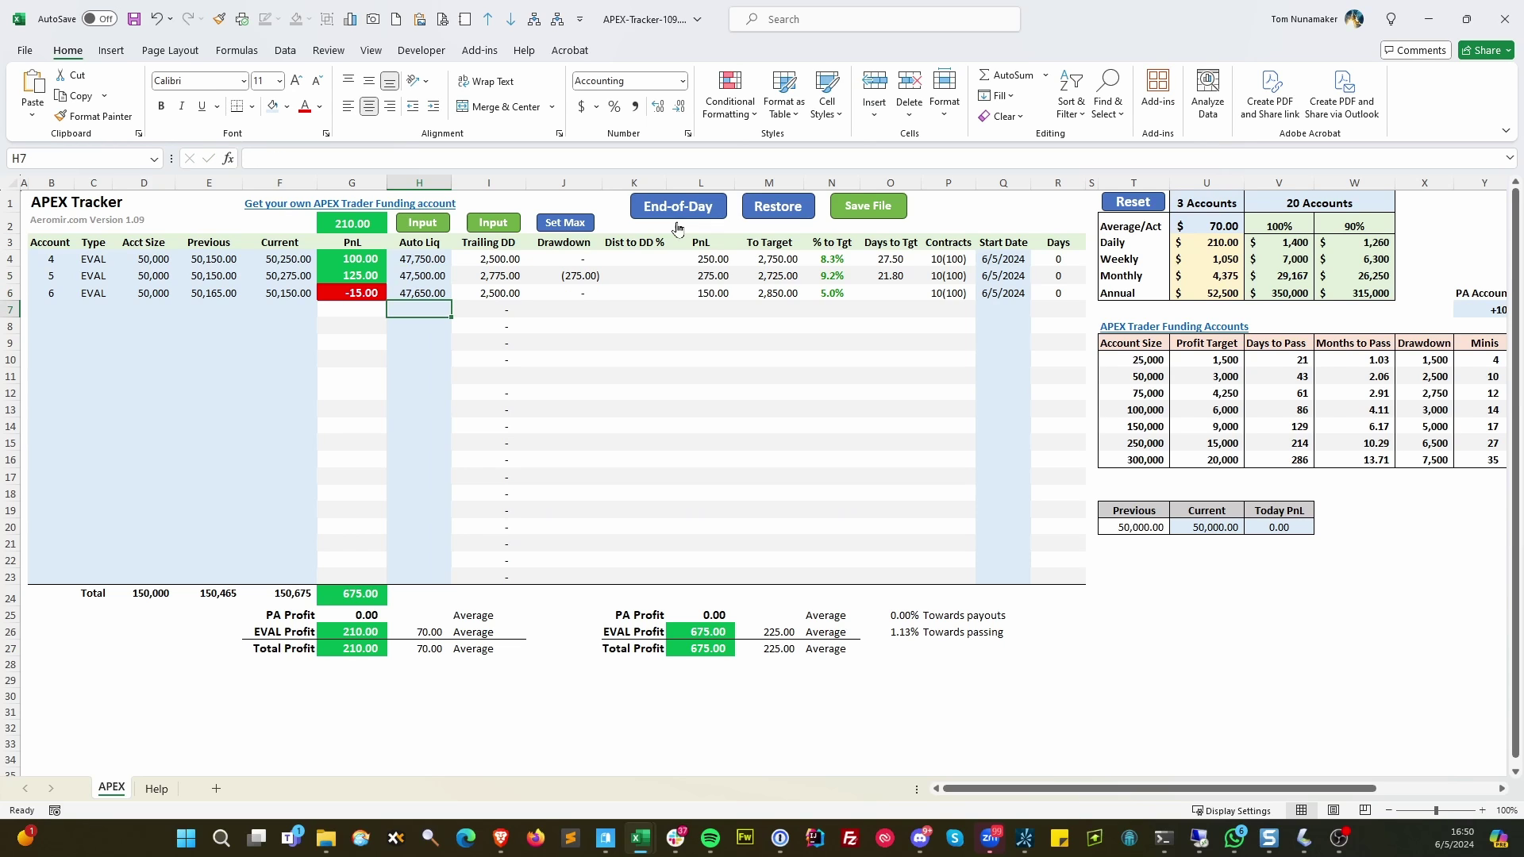
pyautogui.click(580, 276)
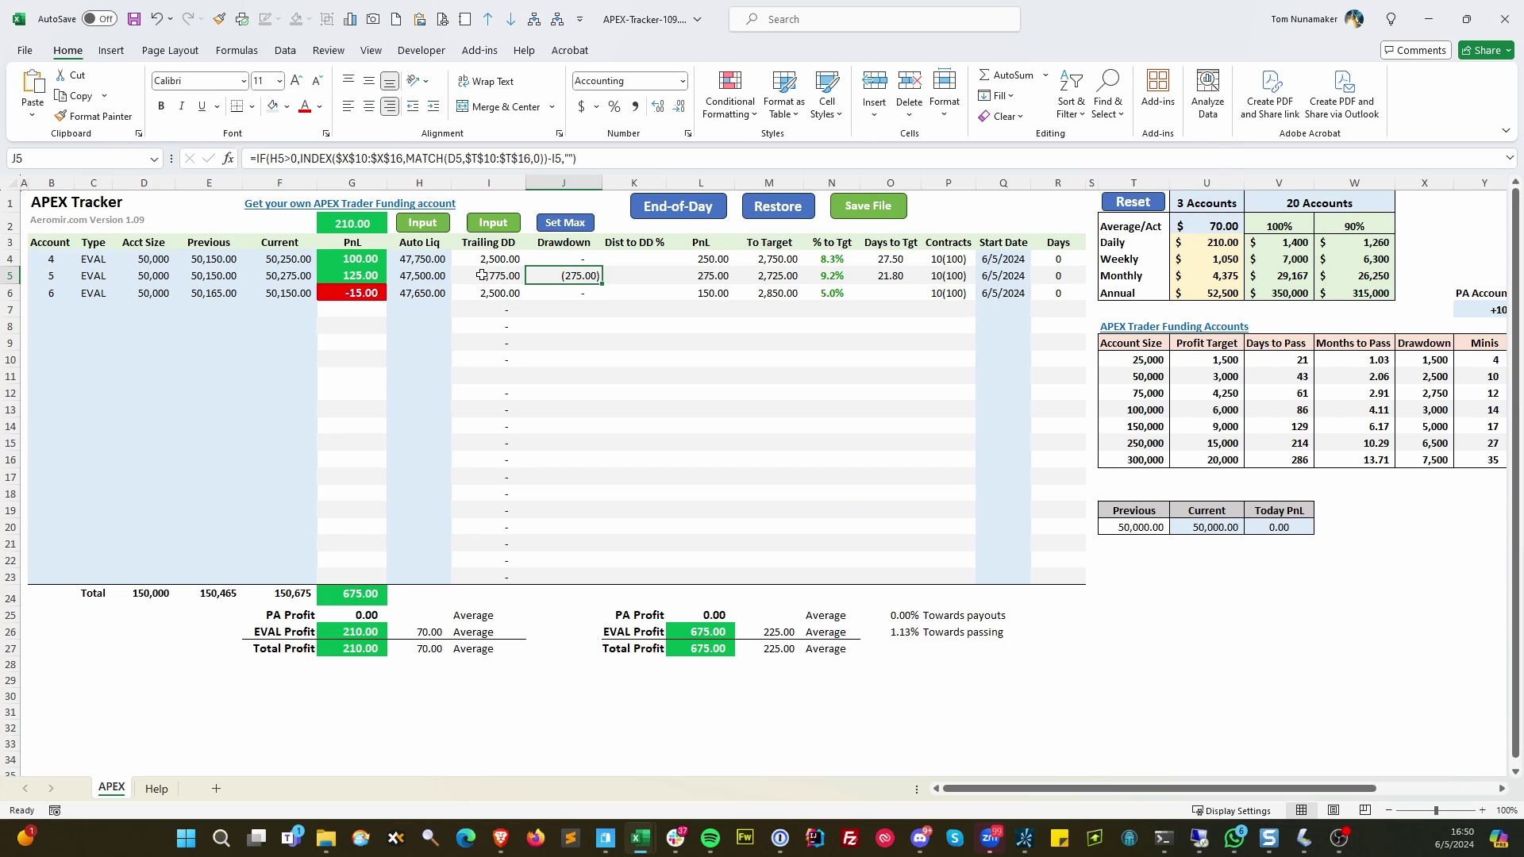
pyautogui.click(424, 276)
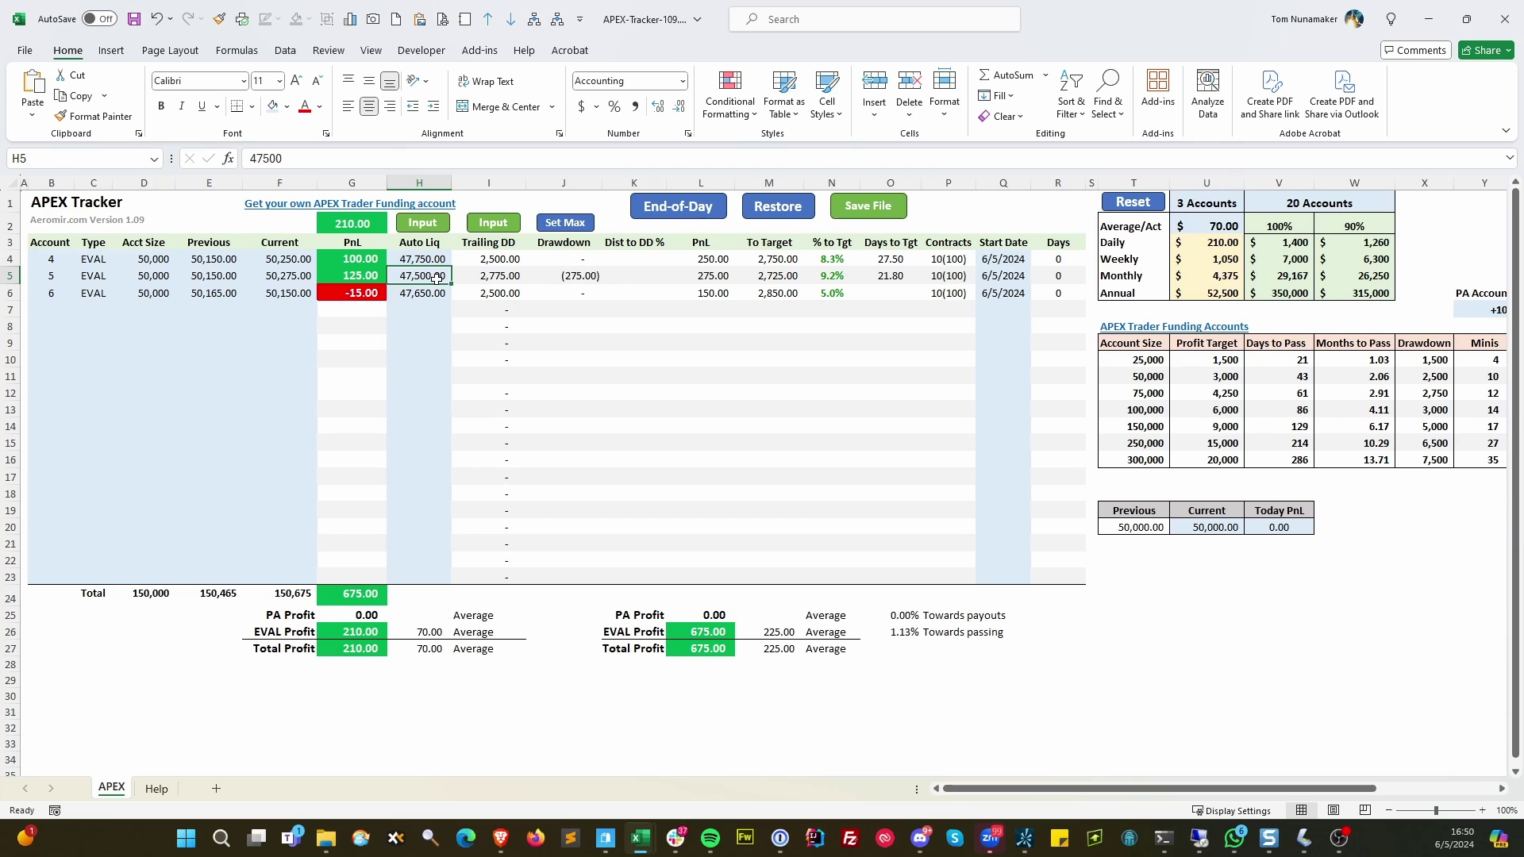
pyautogui.click(580, 276)
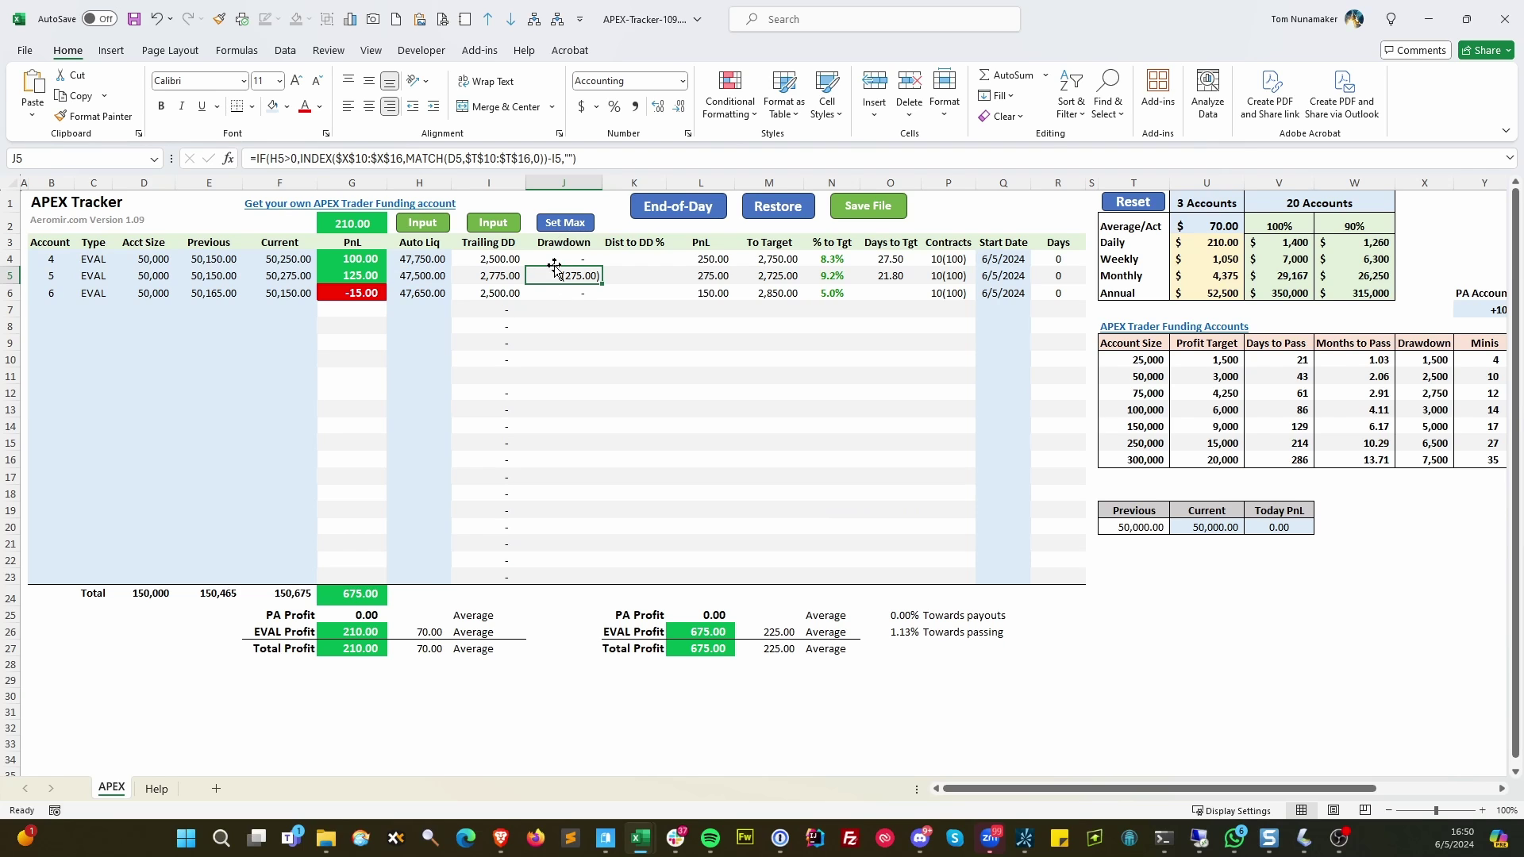
# - Enter current balances of 50,275, 20,290 and 50,188 for accounts 4–6
pyautogui.click(353, 259)
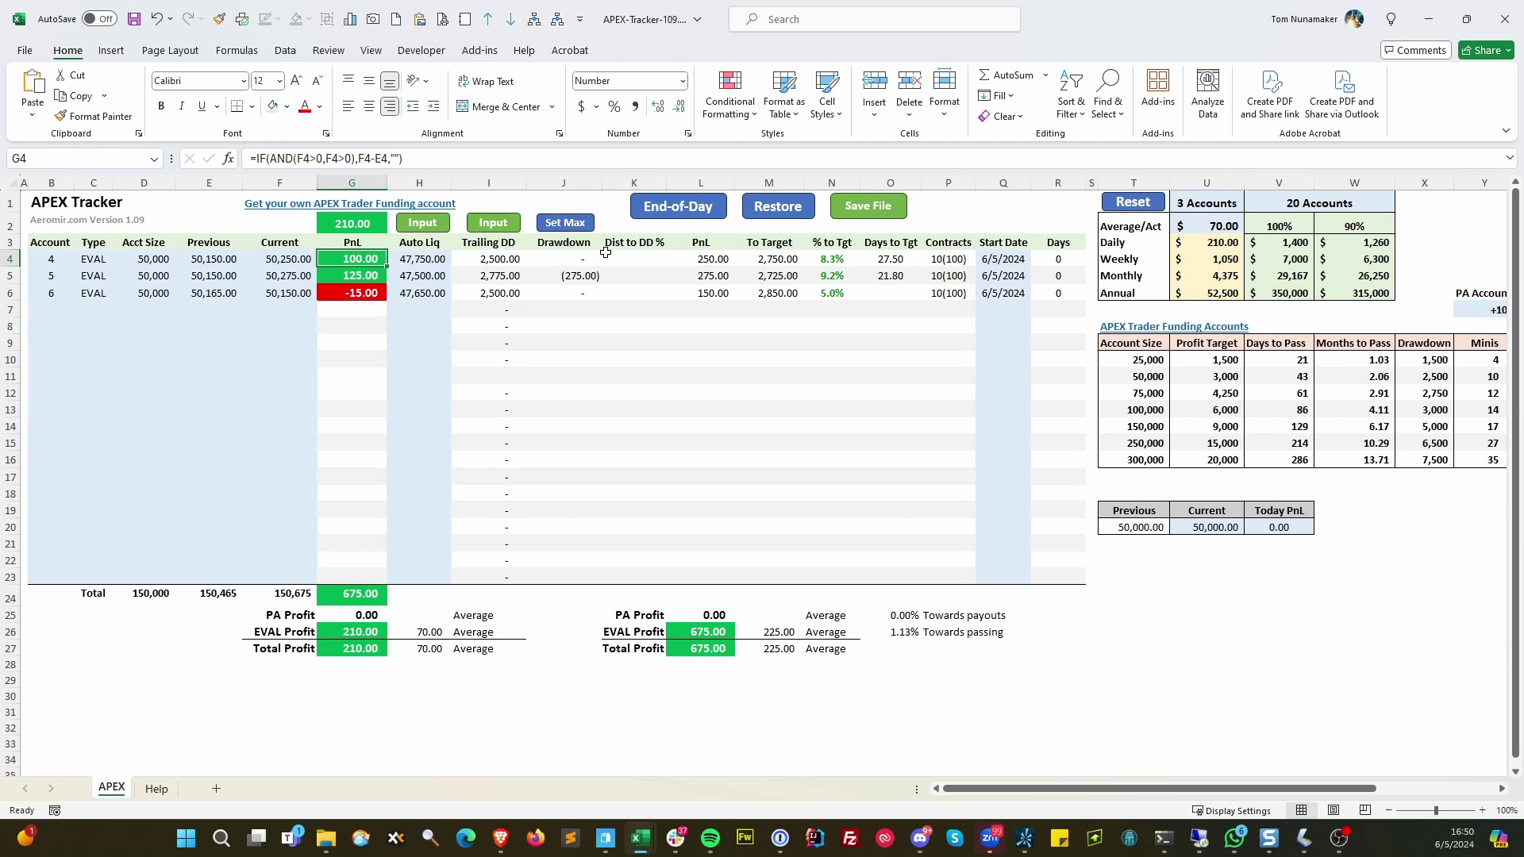
pyautogui.press('Left')
pyautogui.write('50,275')
pyautogui.press('Return')
pyautogui.write('2')
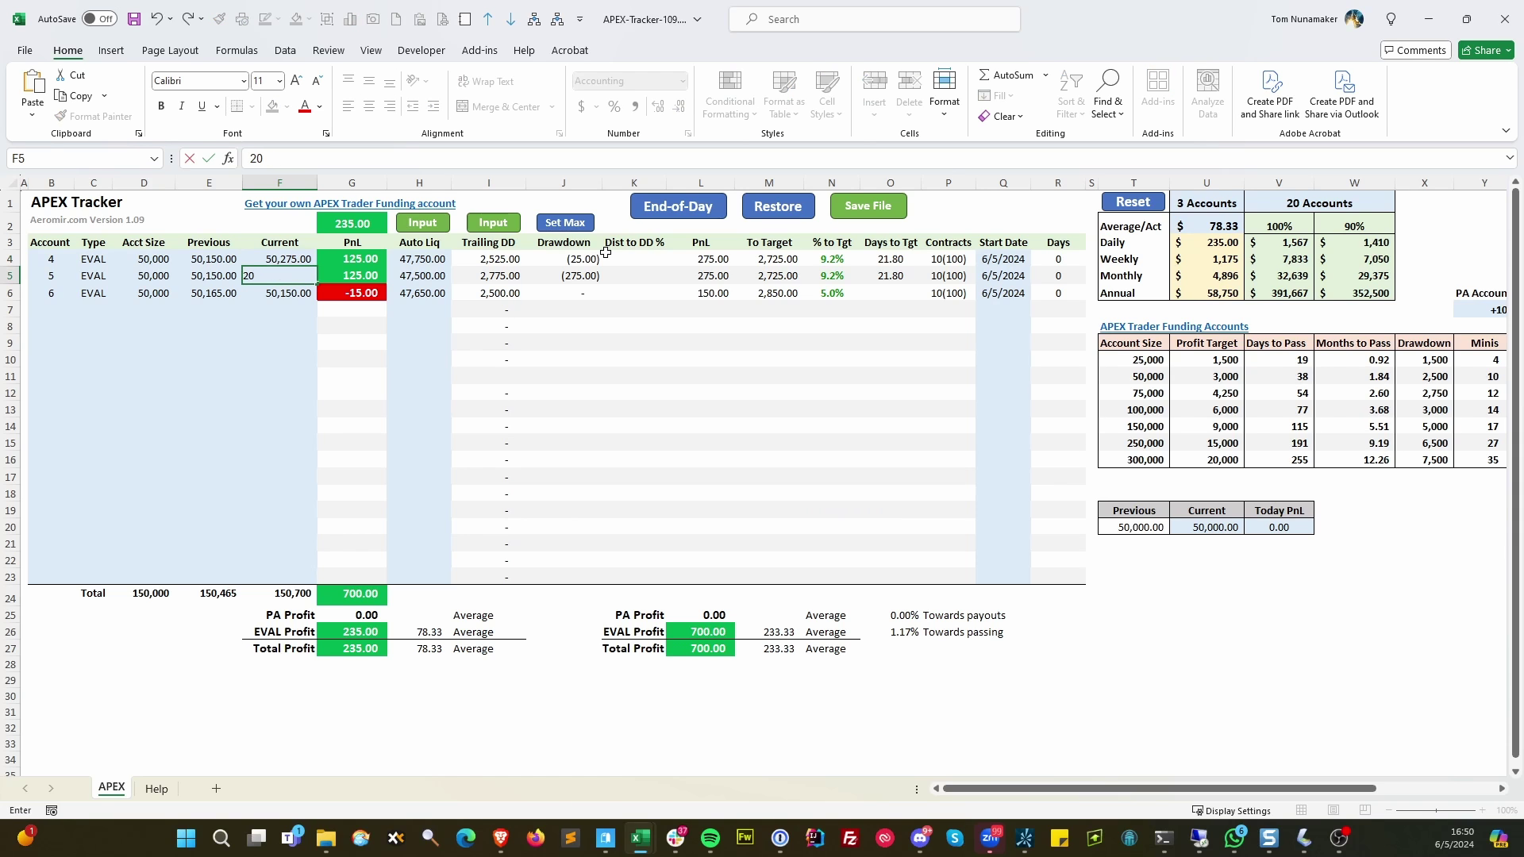
pyautogui.write('0,290')
pyautogui.press('Return')
pyautogui.write('501')
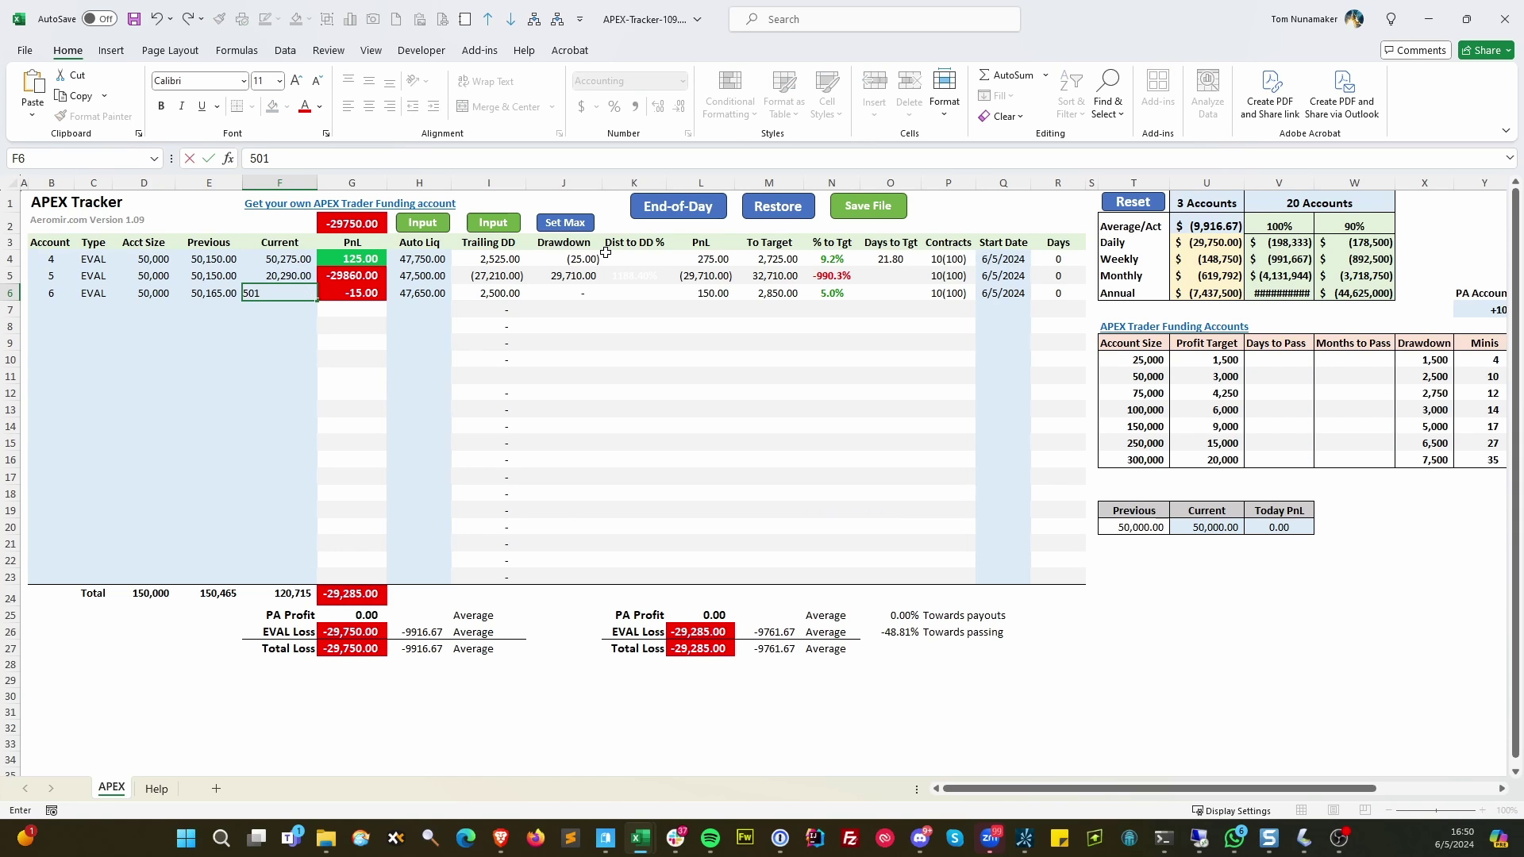
pyautogui.write('88')
pyautogui.press('Return')
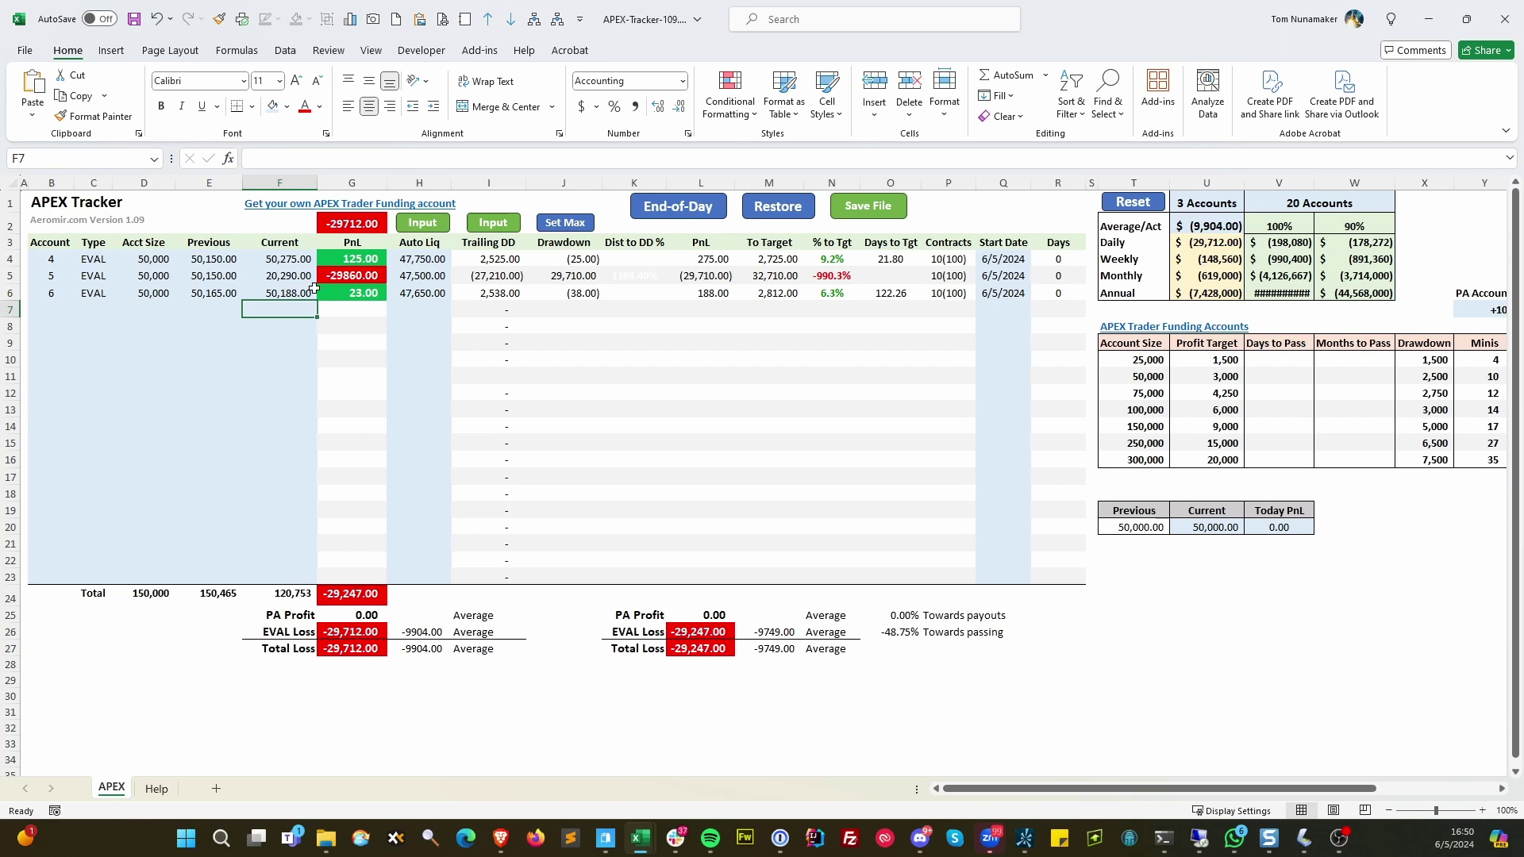
# - Correct account 5's balance to 50,290 and reset all trailing drawdowns with Set Max
pyautogui.click(279, 277)
pyautogui.write('50,')
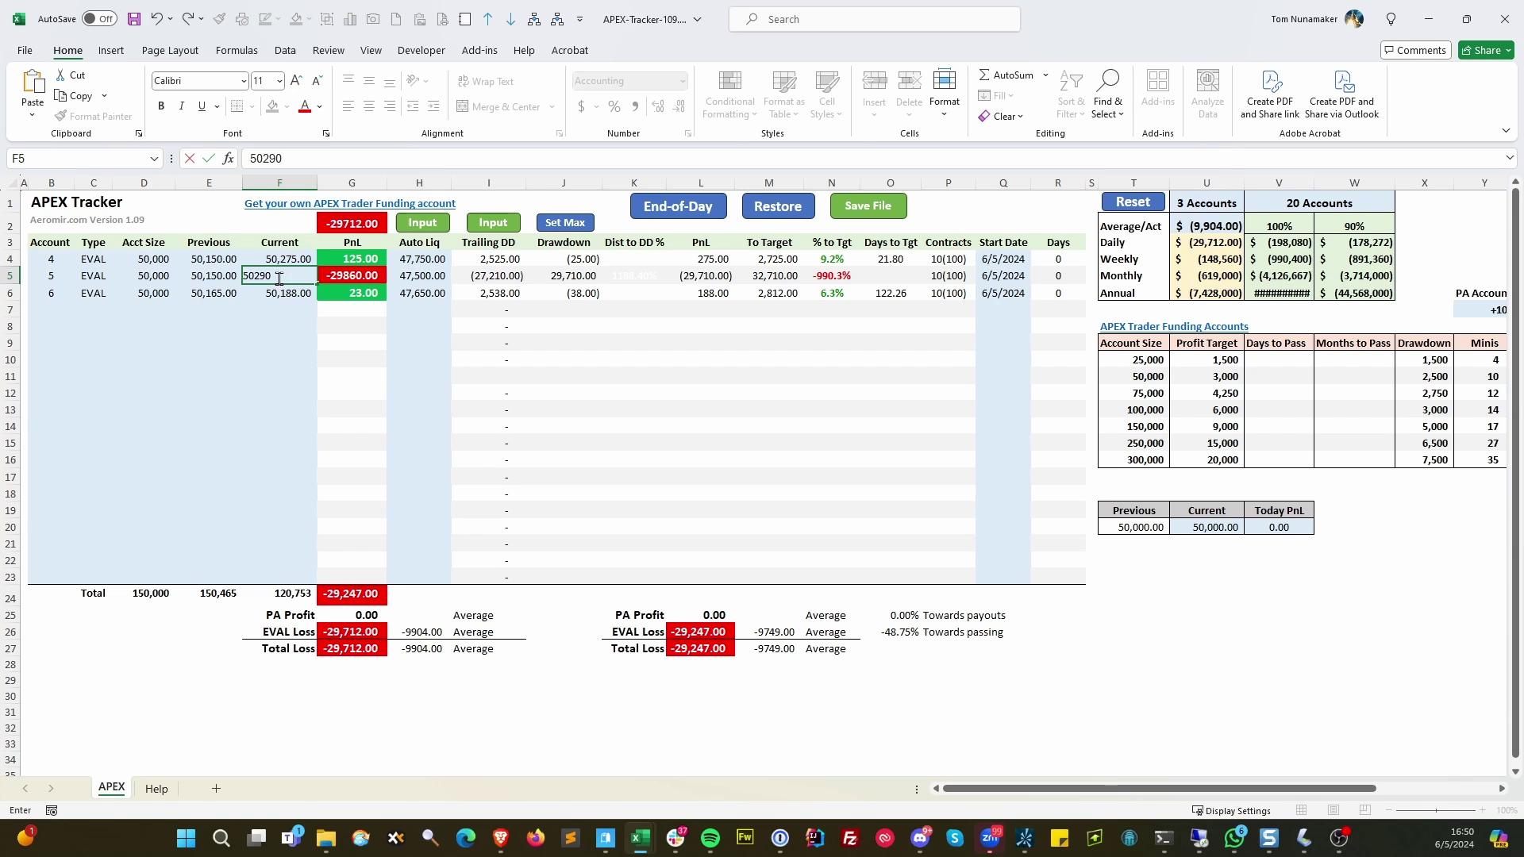
pyautogui.write('290')
pyautogui.press('Return')
pyautogui.moveTo(579, 275); pyautogui.dragTo(573, 476)
pyautogui.click(581, 277)
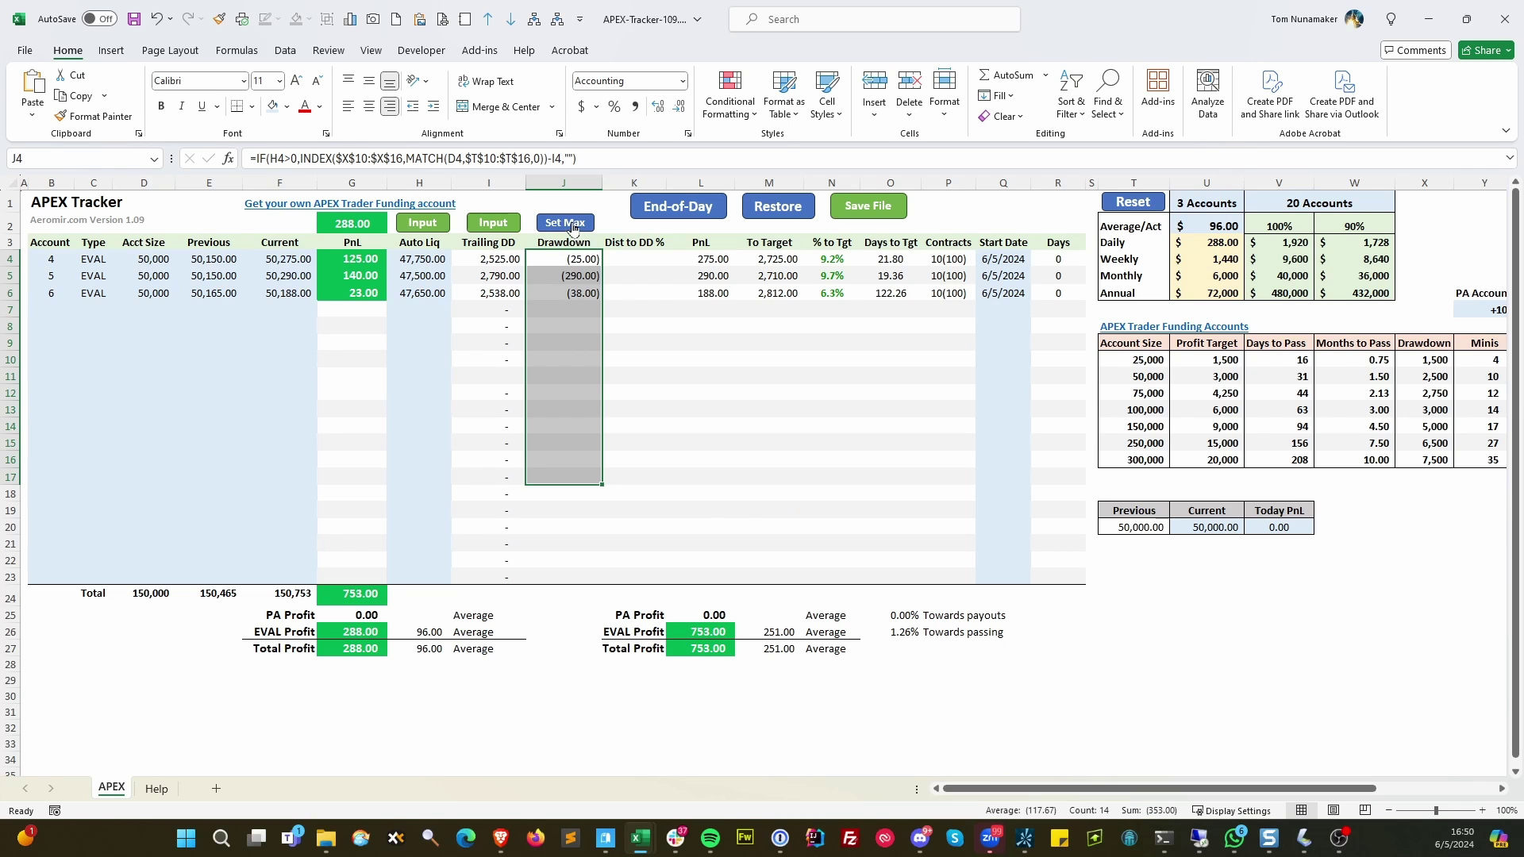
pyautogui.click(572, 224)
pyautogui.click(422, 263)
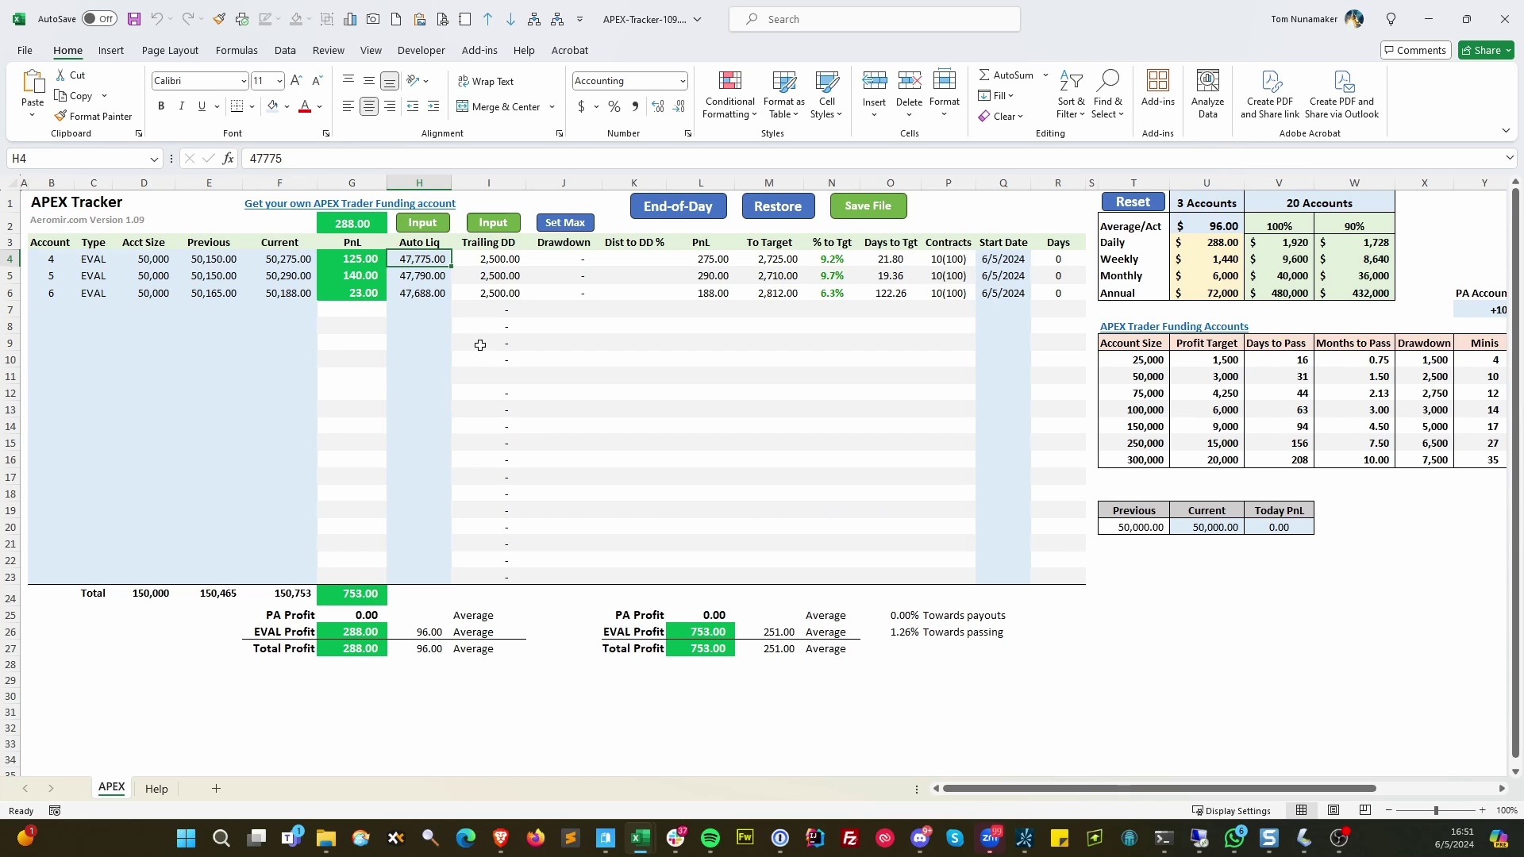
# - Set Trailing DD to 2,450 for account 4 and 2,350 for account 6
pyautogui.click(494, 260)
pyautogui.hotkey('ctrl', 'shift', 'Down')
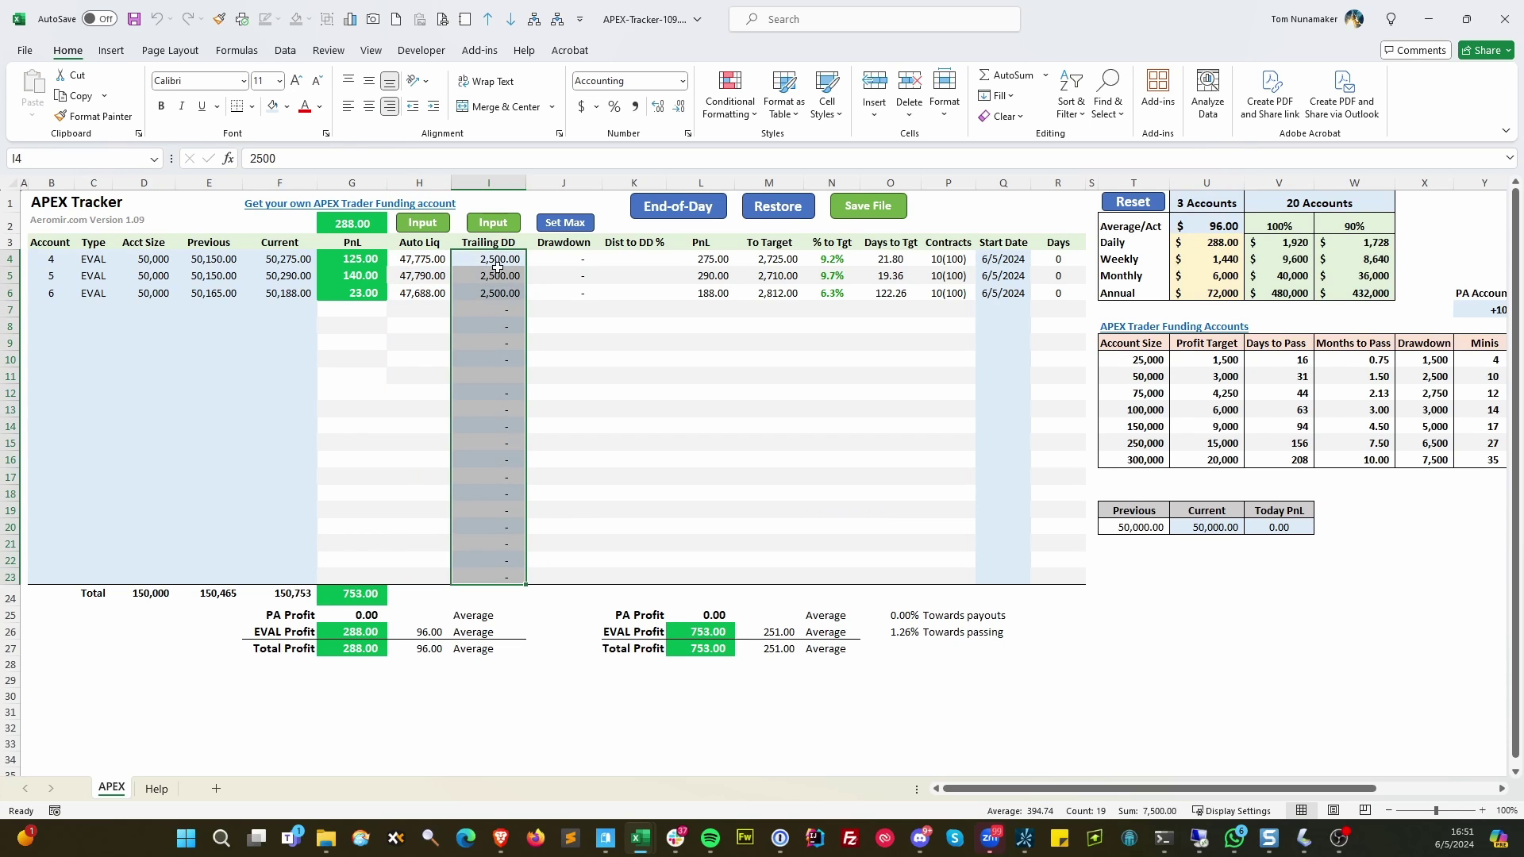
pyautogui.click(495, 265)
pyautogui.write('2450')
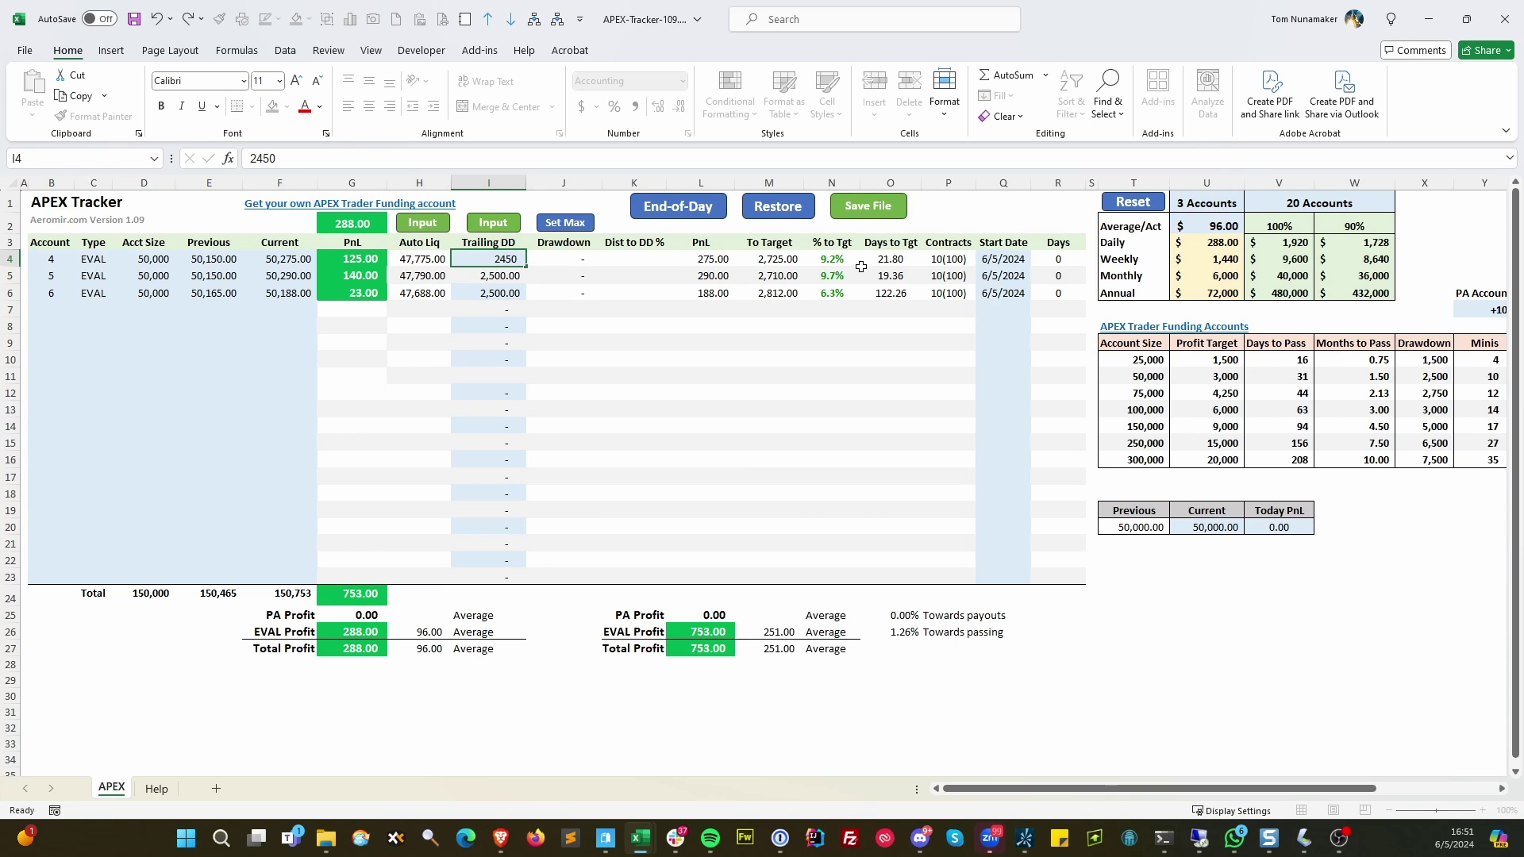
pyautogui.press('Return')
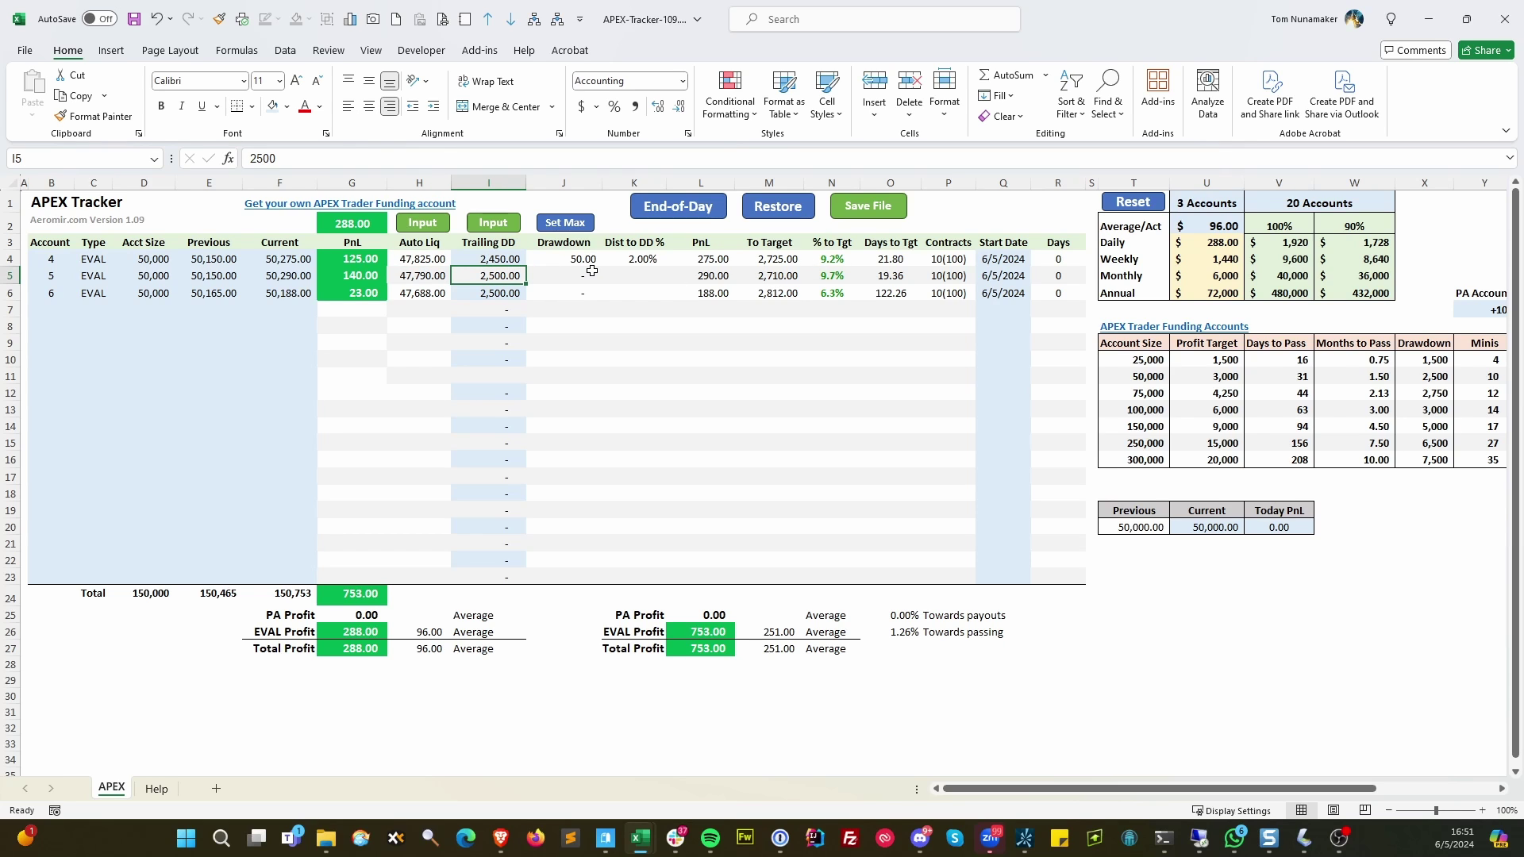
pyautogui.press('Return')
pyautogui.write('2,35')
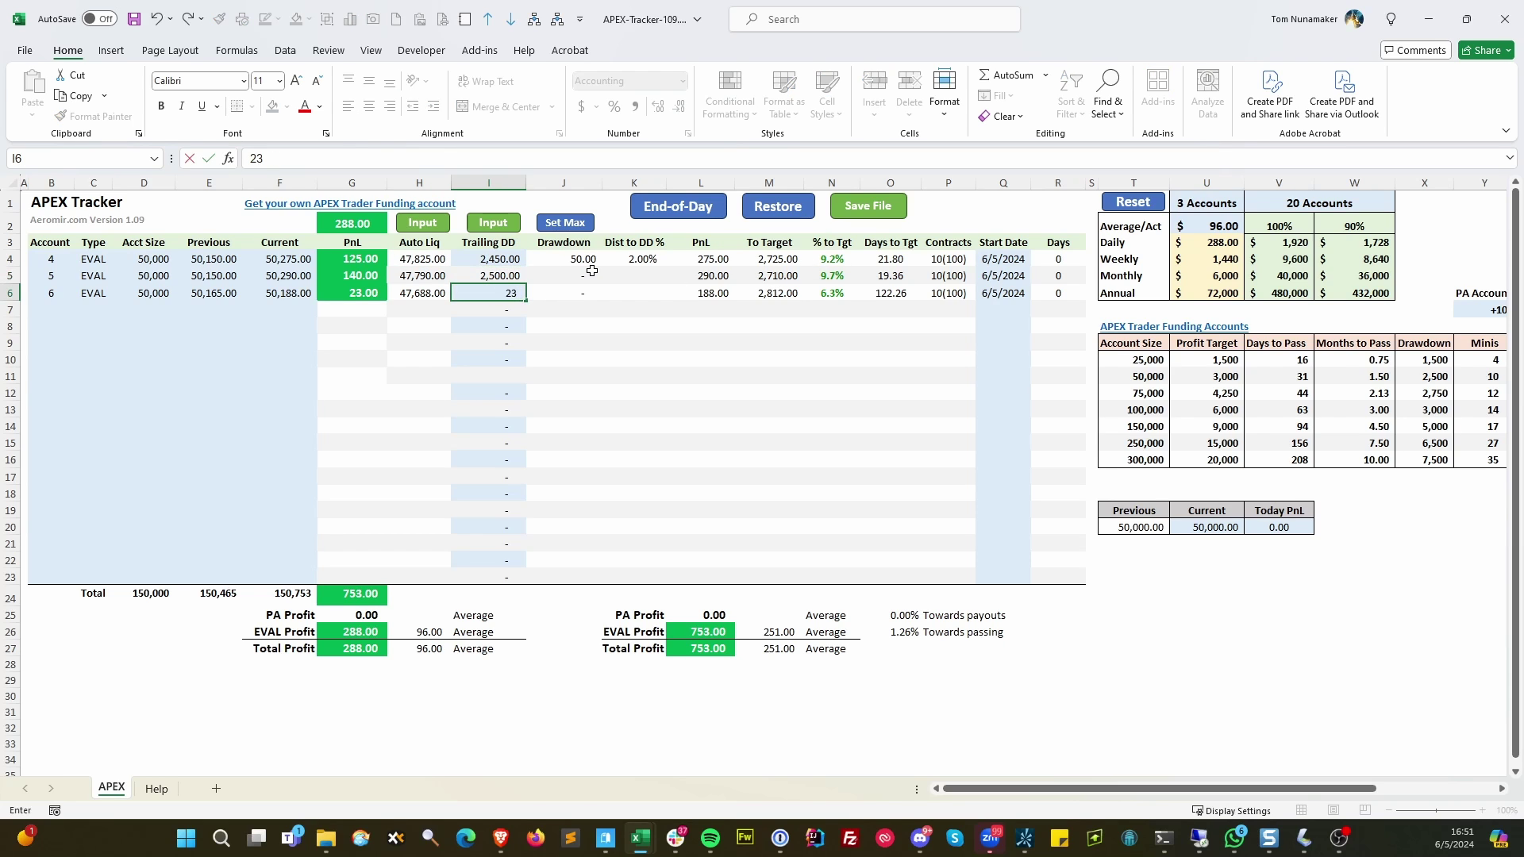
pyautogui.write('0')
pyautogui.press('Return')
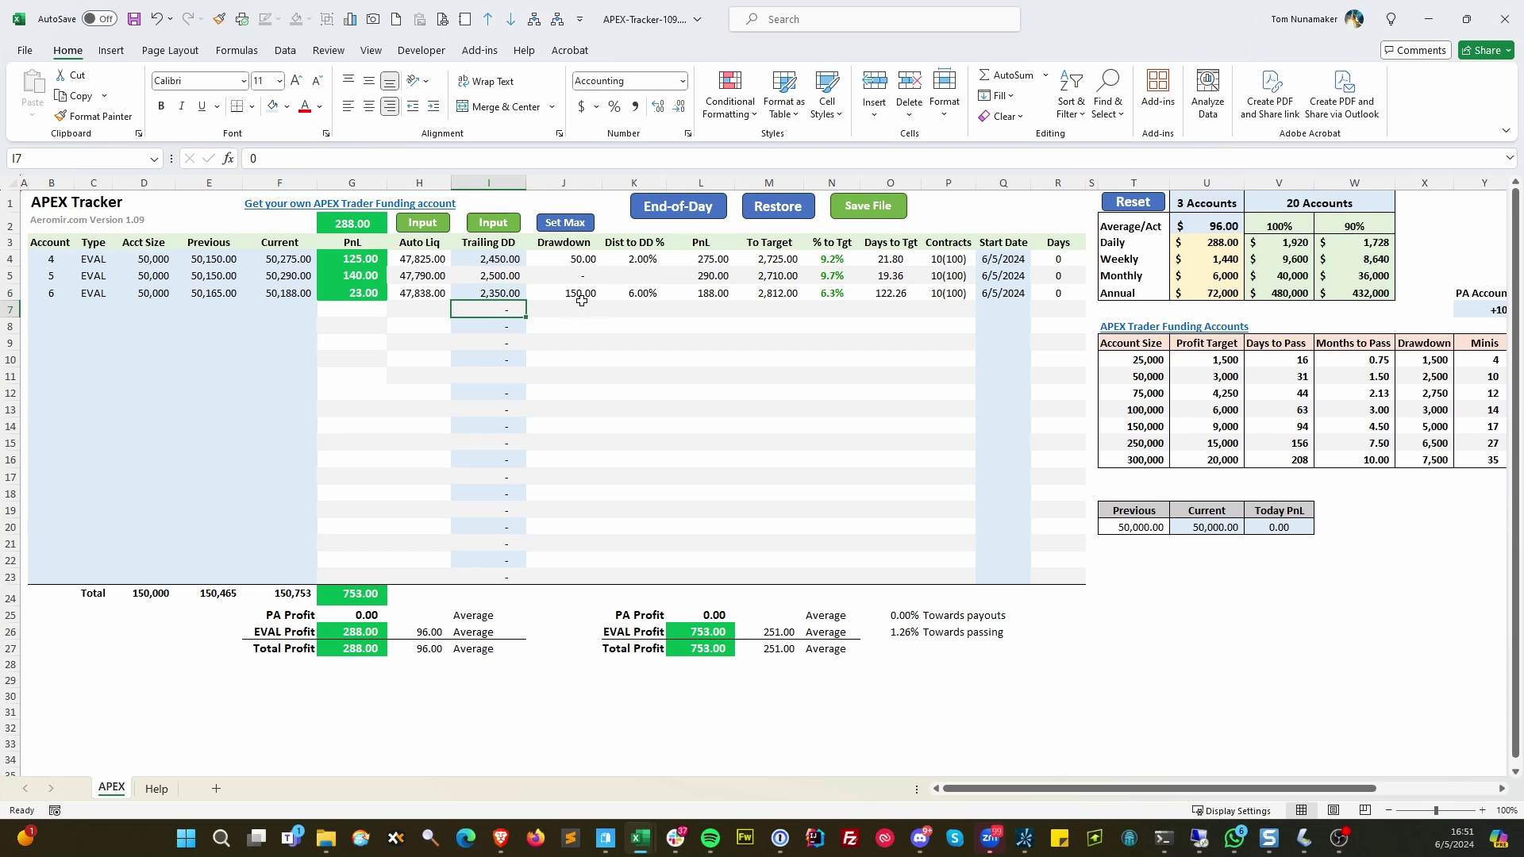
pyautogui.click(580, 293)
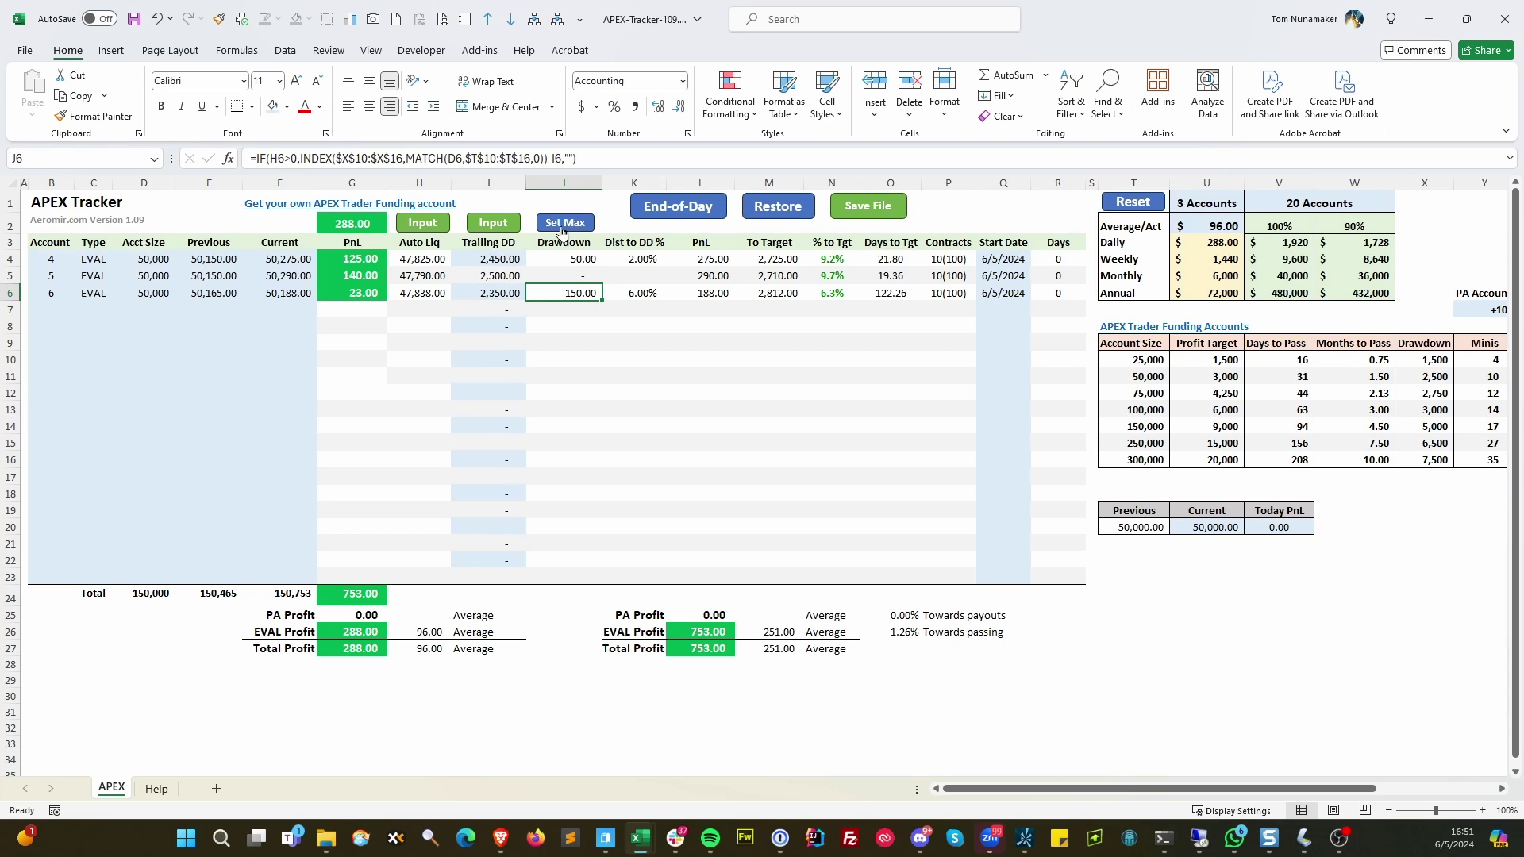
# - Set account 4's Auto Liq to 47,500, run Set Max, and review account 6's 150 drawdown
pyautogui.click(411, 224)
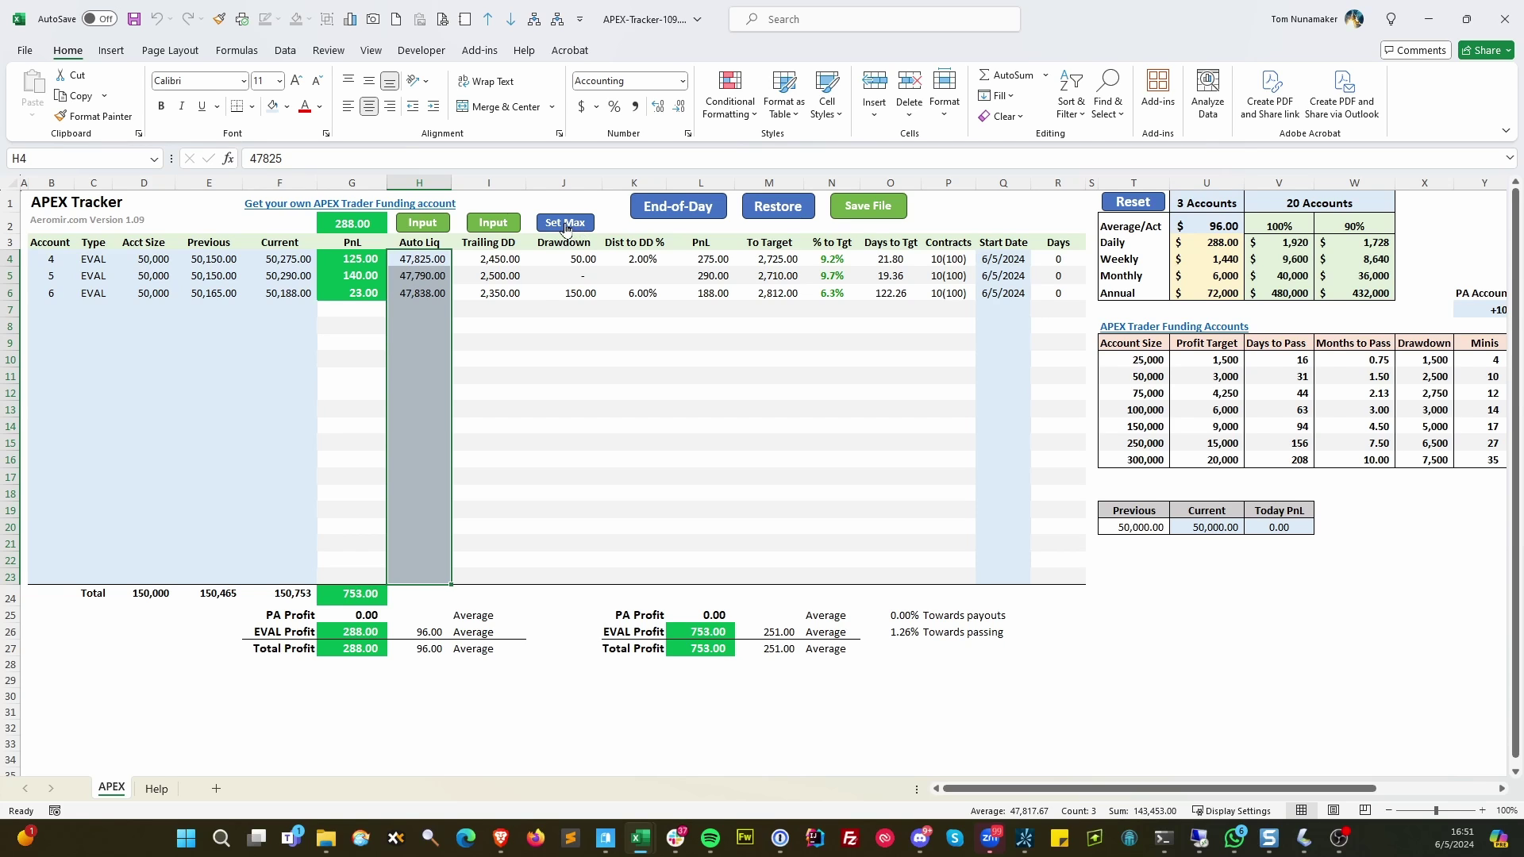
pyautogui.click(561, 295)
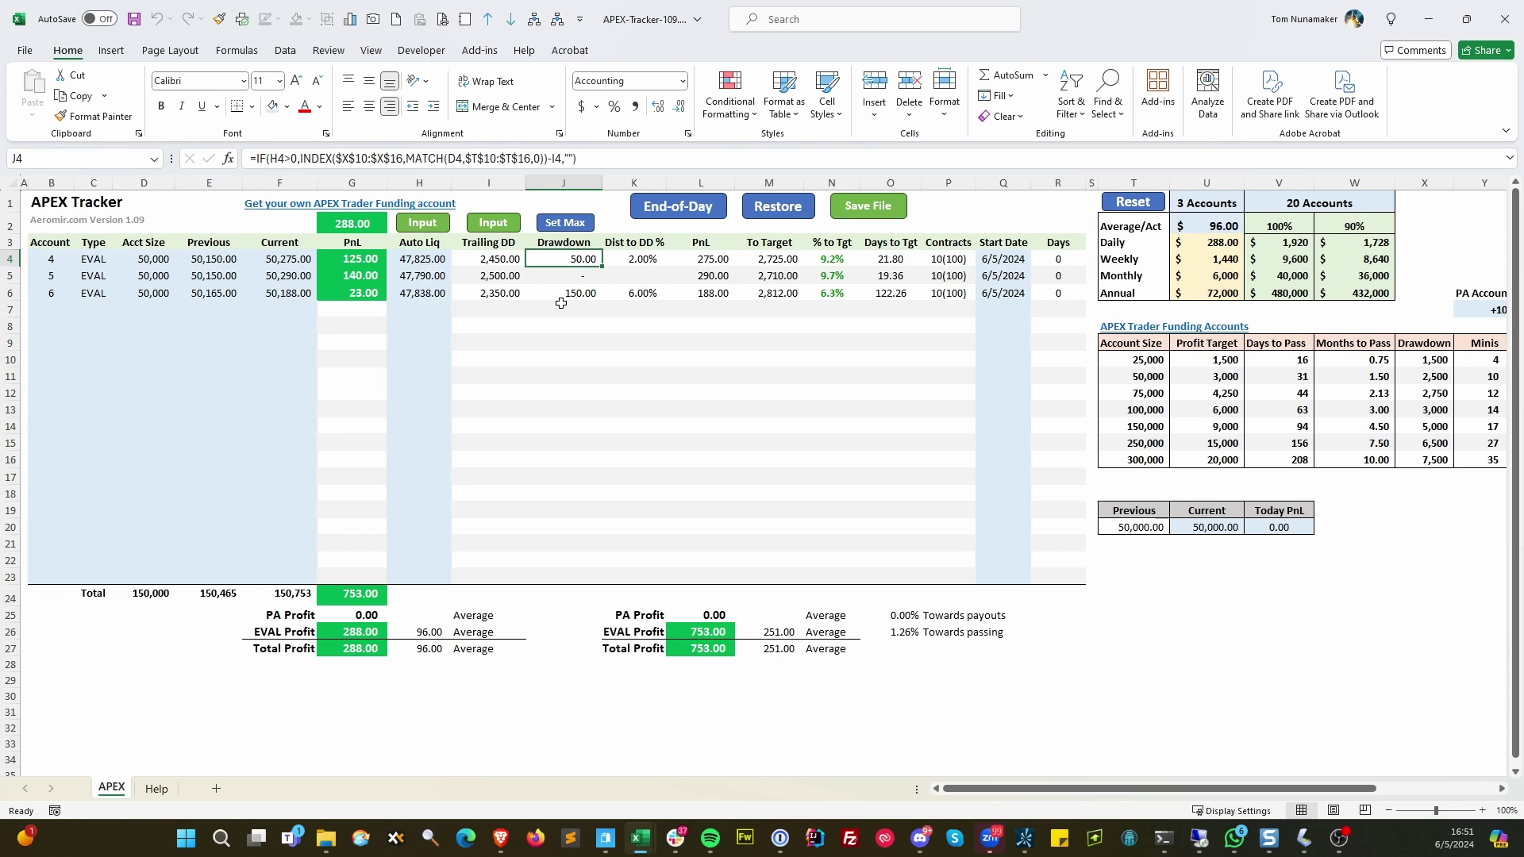
pyautogui.click(582, 257)
pyautogui.click(429, 262)
pyautogui.write('47500')
pyautogui.press('Return')
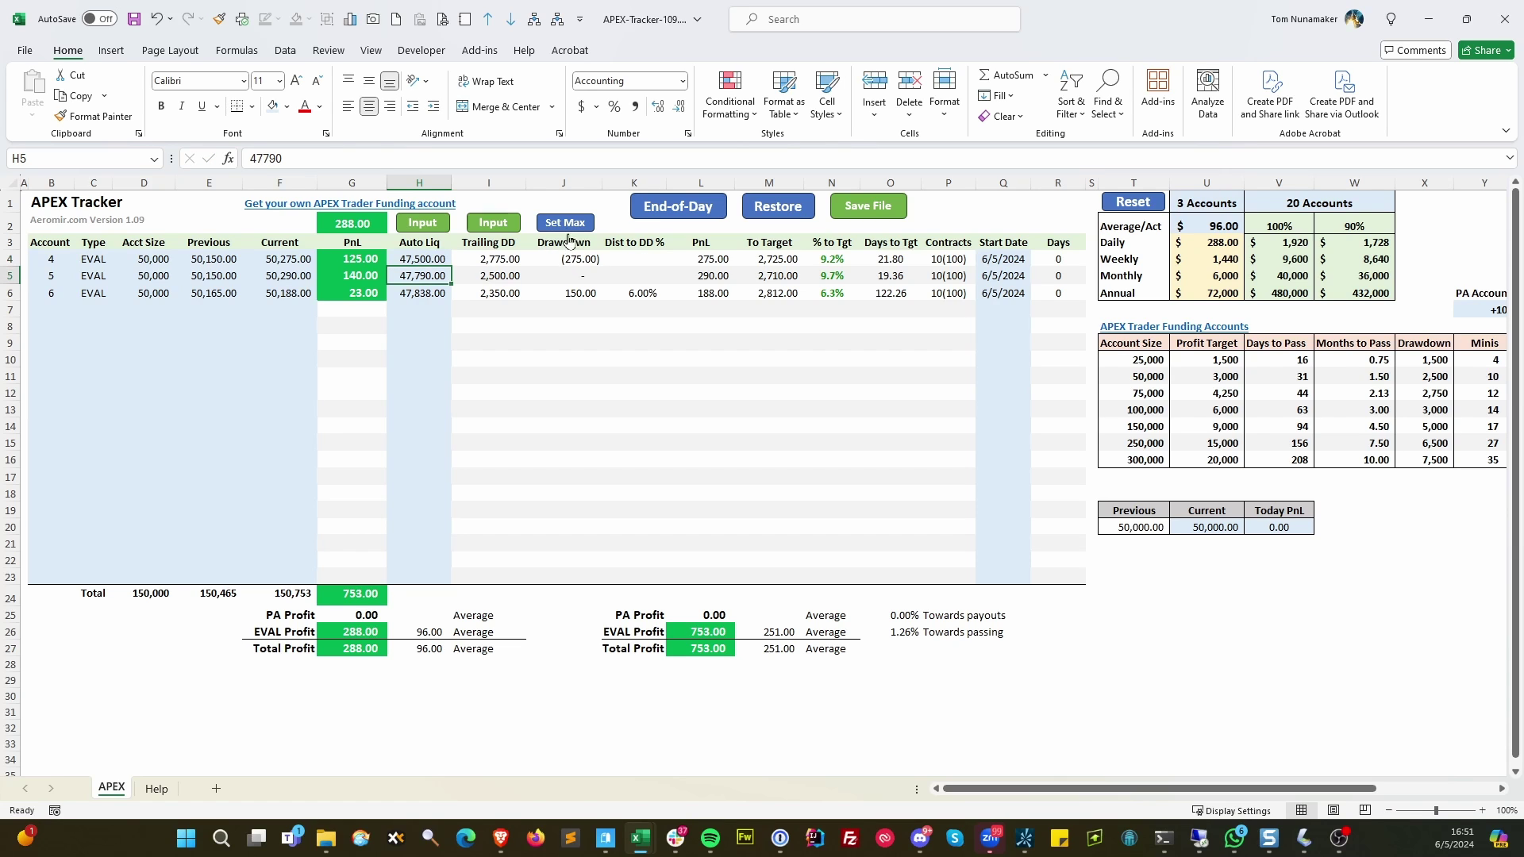
pyautogui.click(566, 224)
pyautogui.click(592, 293)
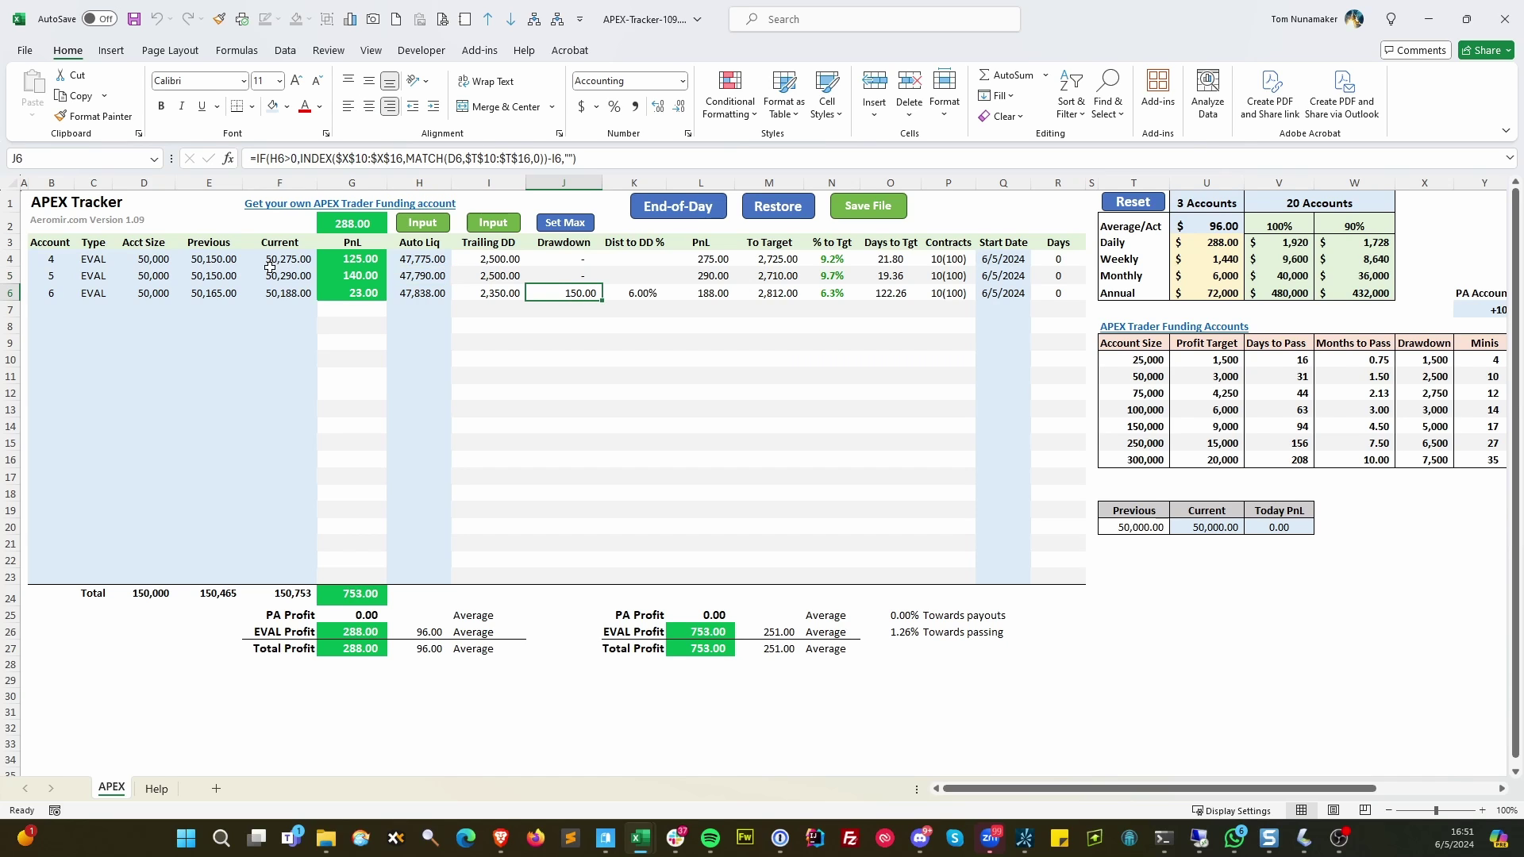
# - Run End-of-Day and enter new balances of 50,500, 50,480 and 50,350
pyautogui.click(665, 212)
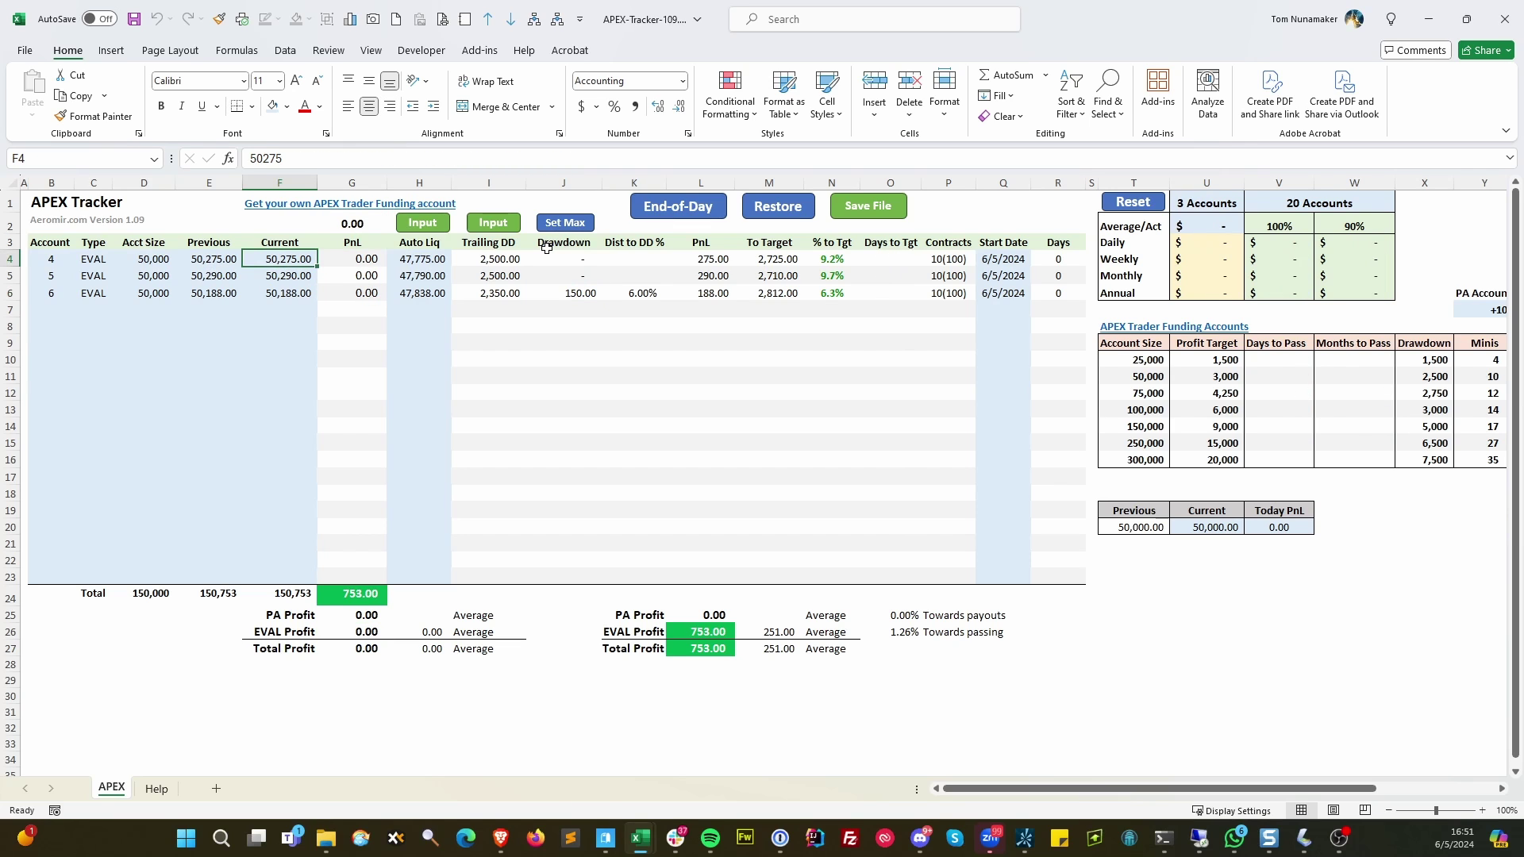
pyautogui.write('50,')
pyautogui.write('500')
pyautogui.press('Return')
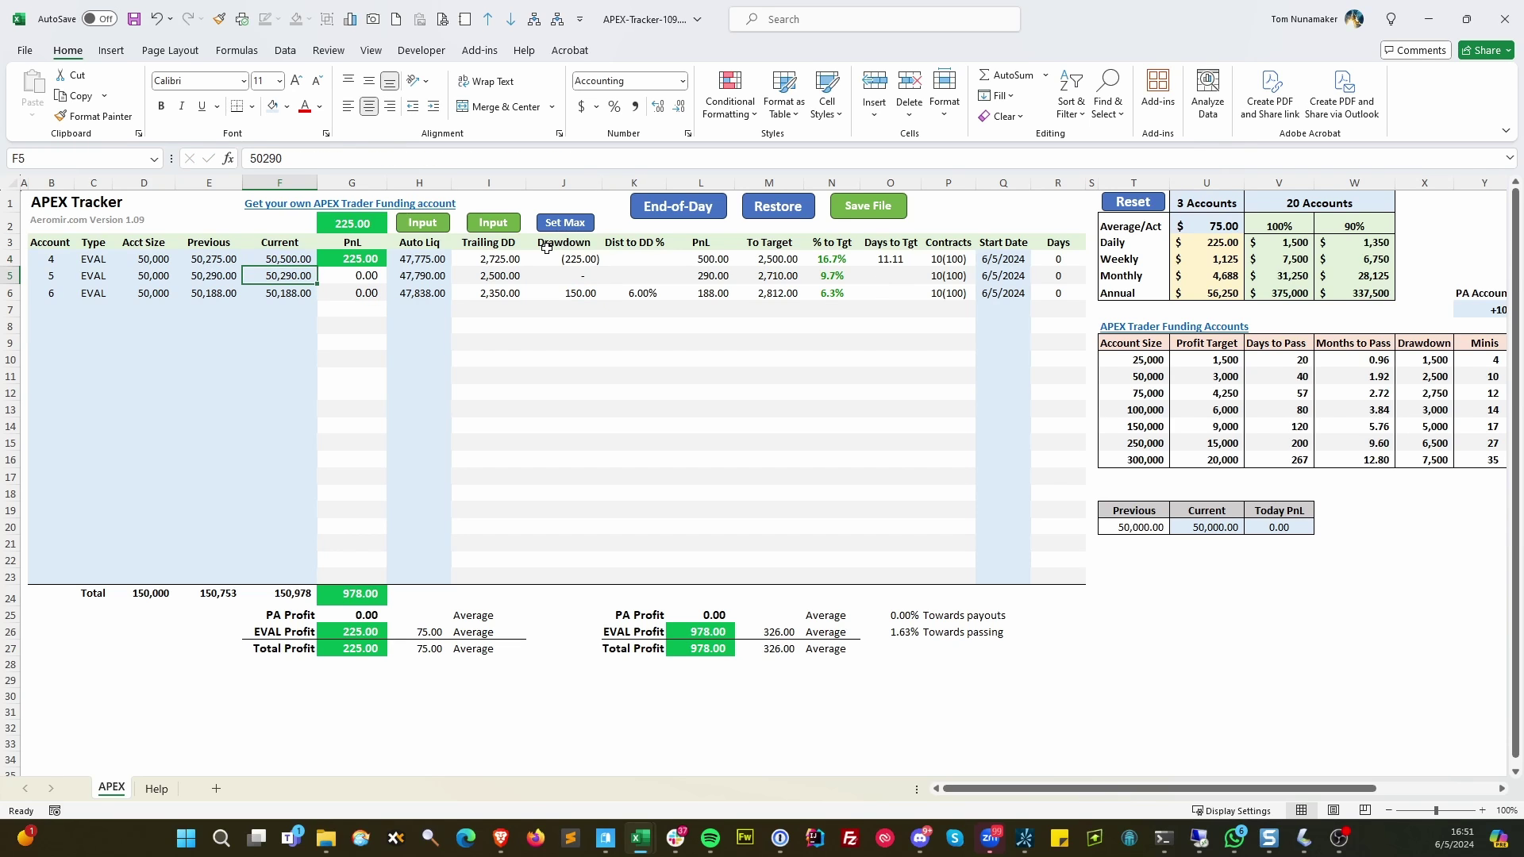
pyautogui.write('50,')
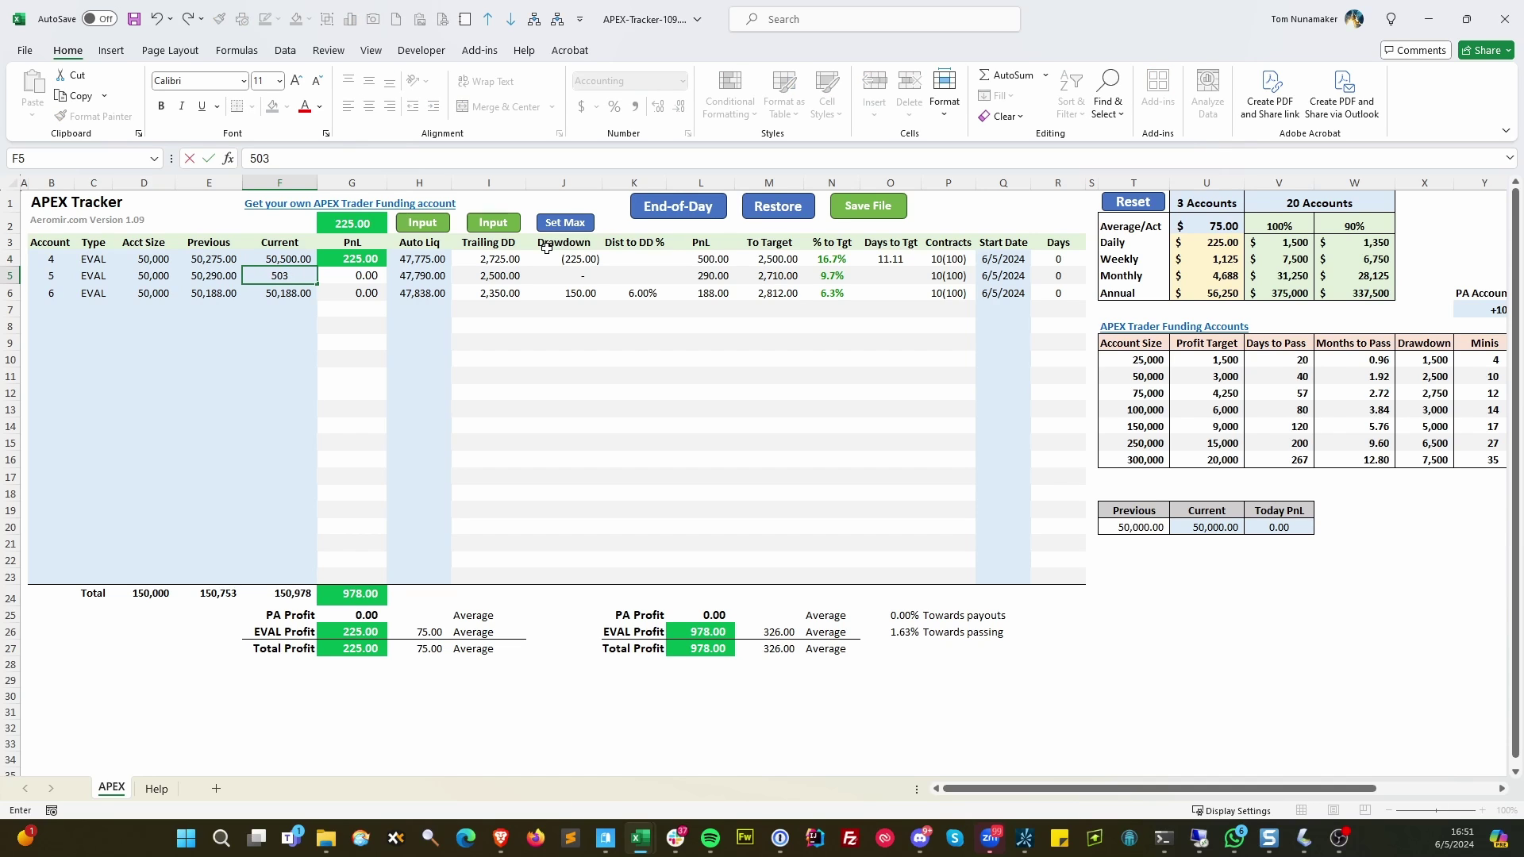
pyautogui.write('480')
pyautogui.press('Return')
pyautogui.write('50,')
pyautogui.write('350')
pyautogui.press('Return')
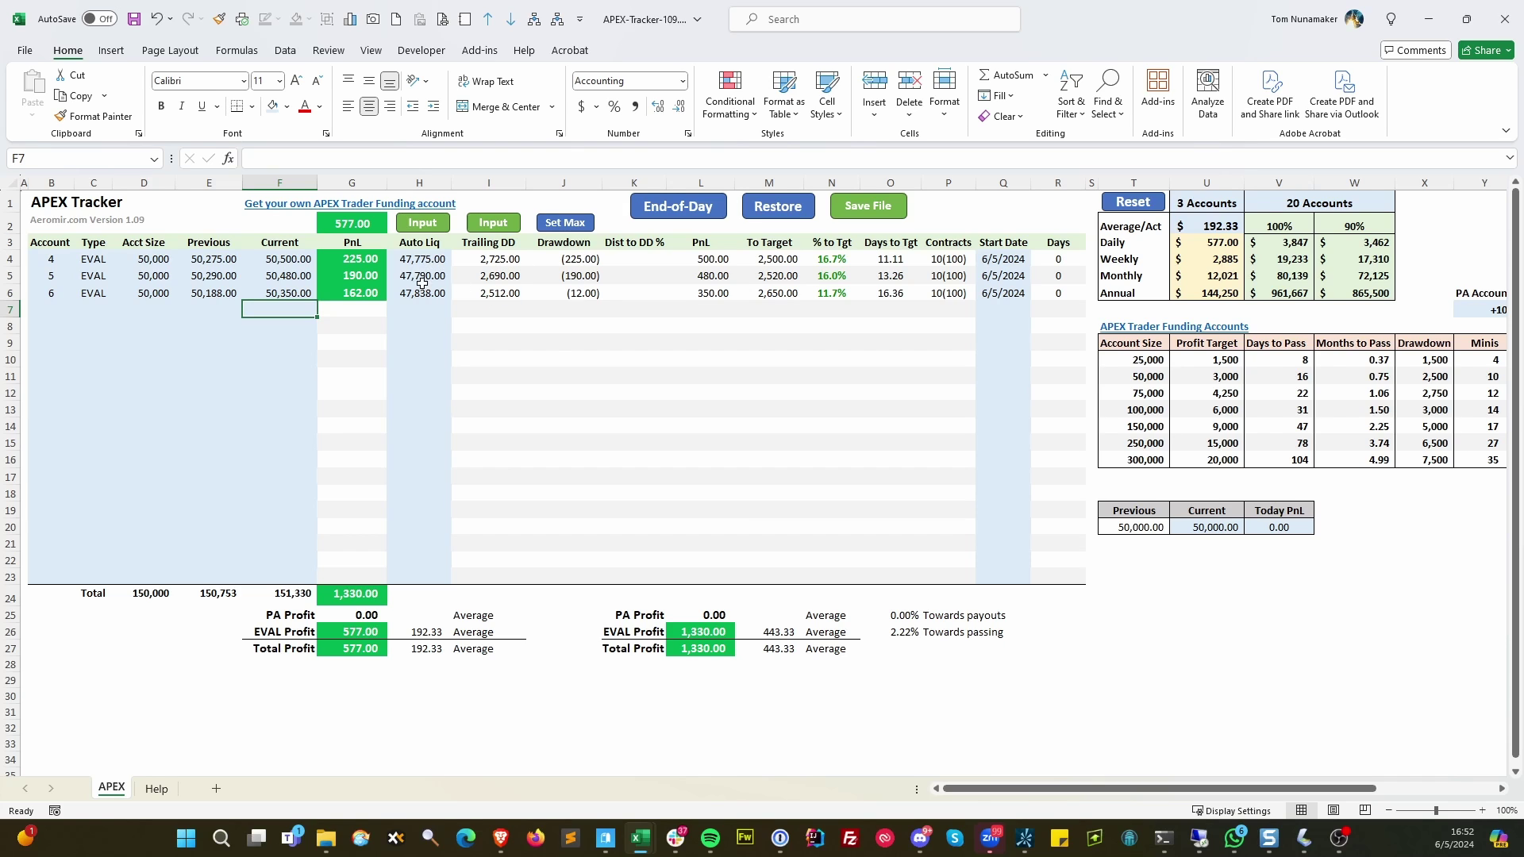
# - Reset Auto Liq and drawdowns with Set Max, then check the G24 and O26 formulas
pyautogui.click(561, 226)
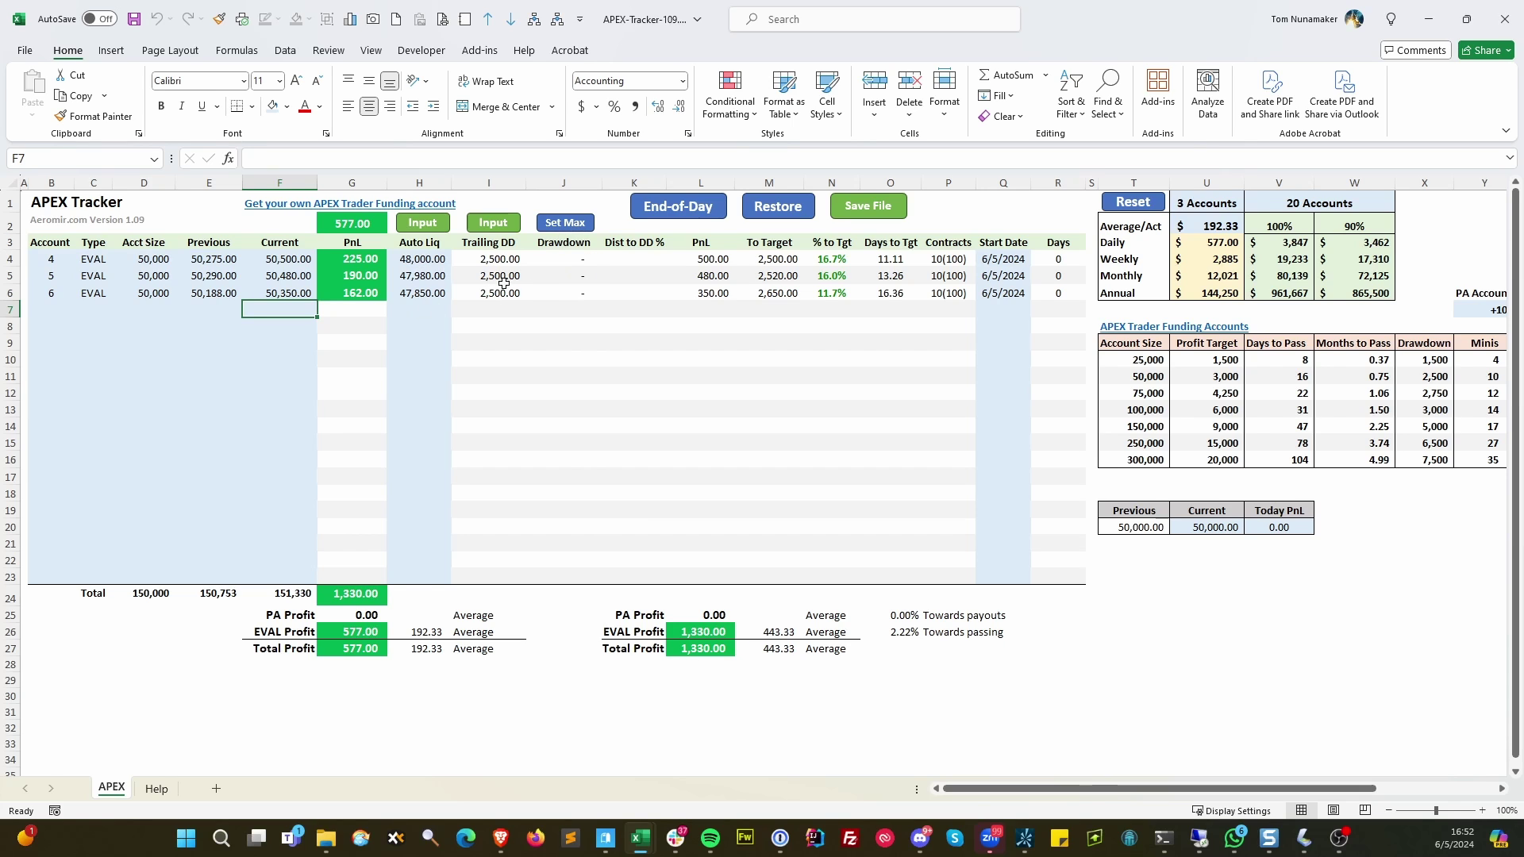
pyautogui.click(331, 596)
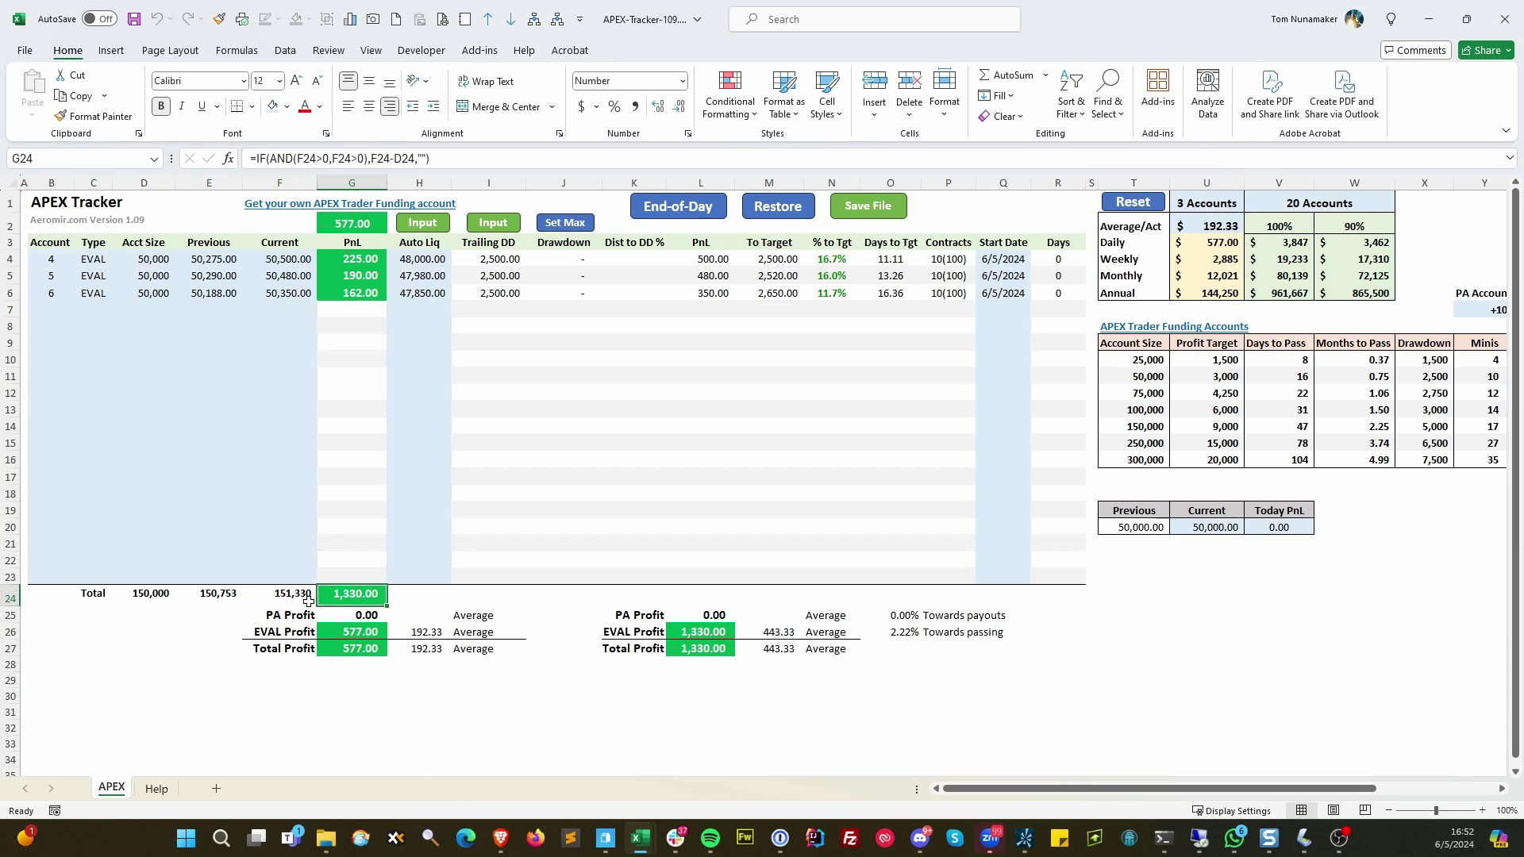
pyautogui.click(886, 636)
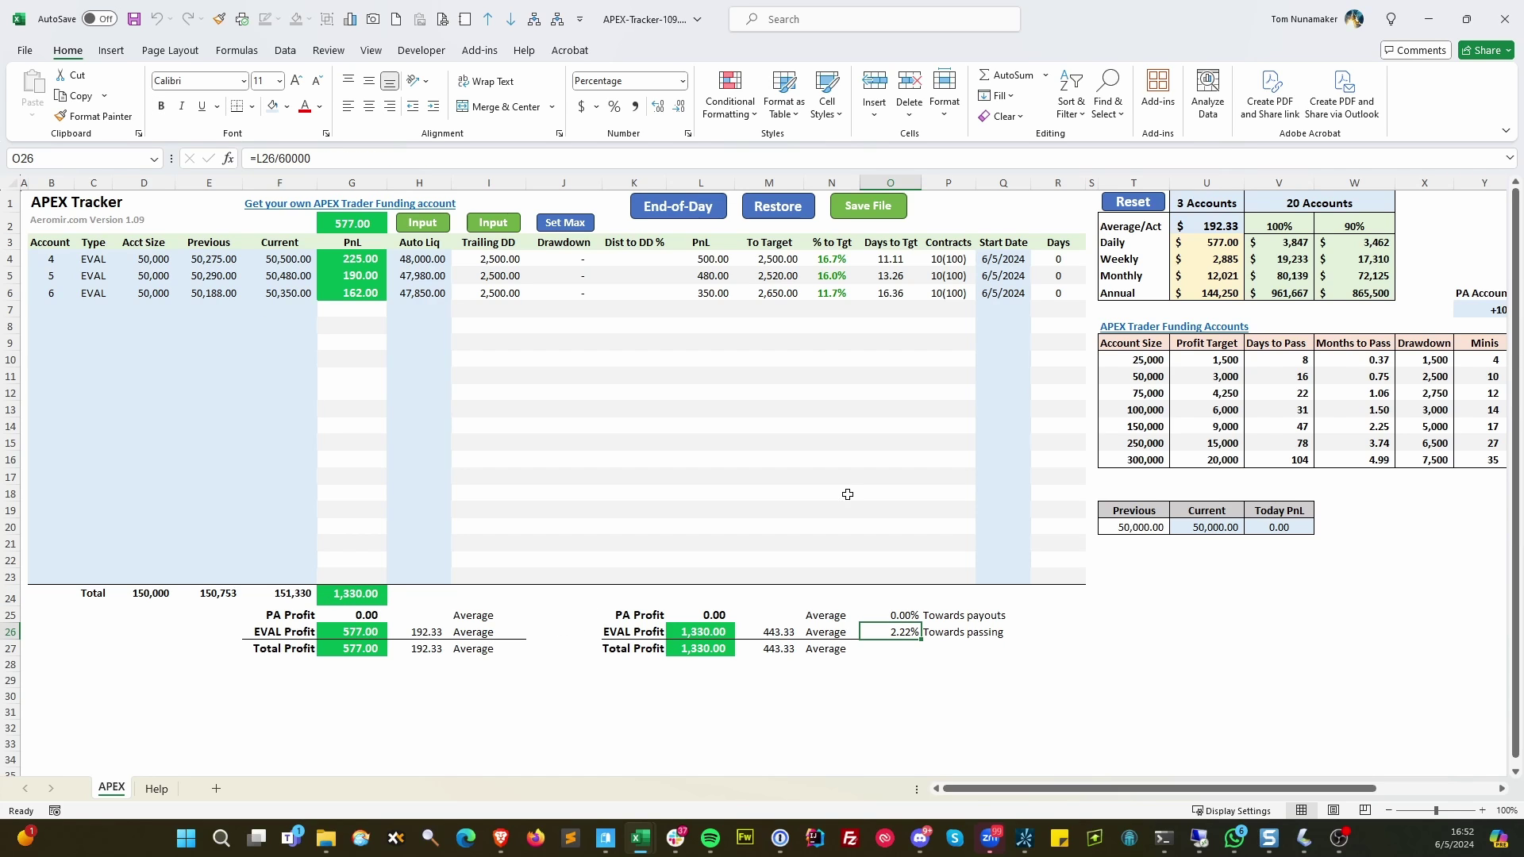
pyautogui.moveTo(1002, 259); pyautogui.dragTo(1008, 295)
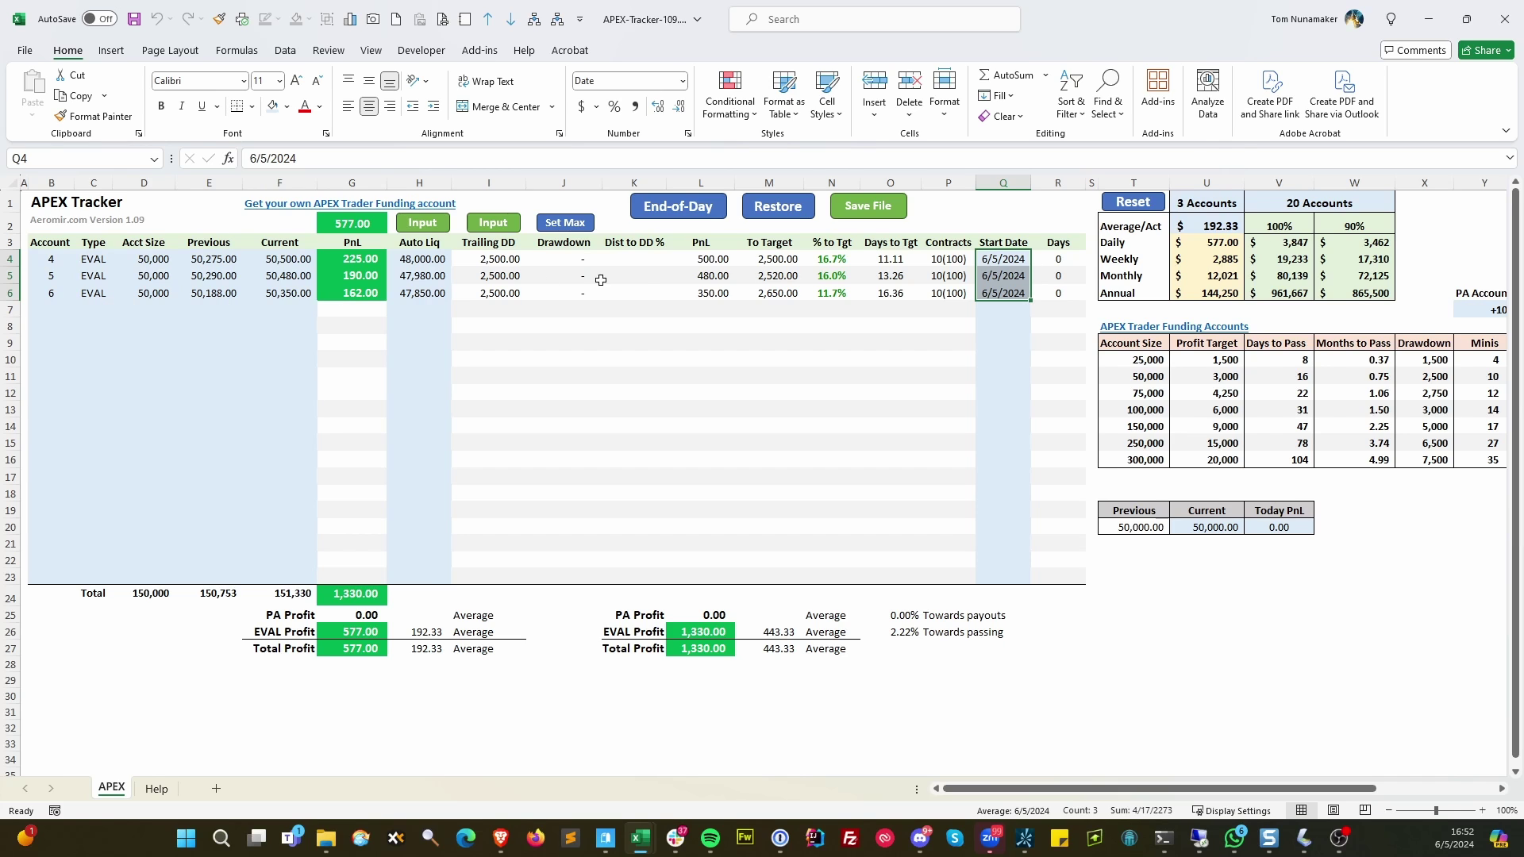
pyautogui.click(1002, 261)
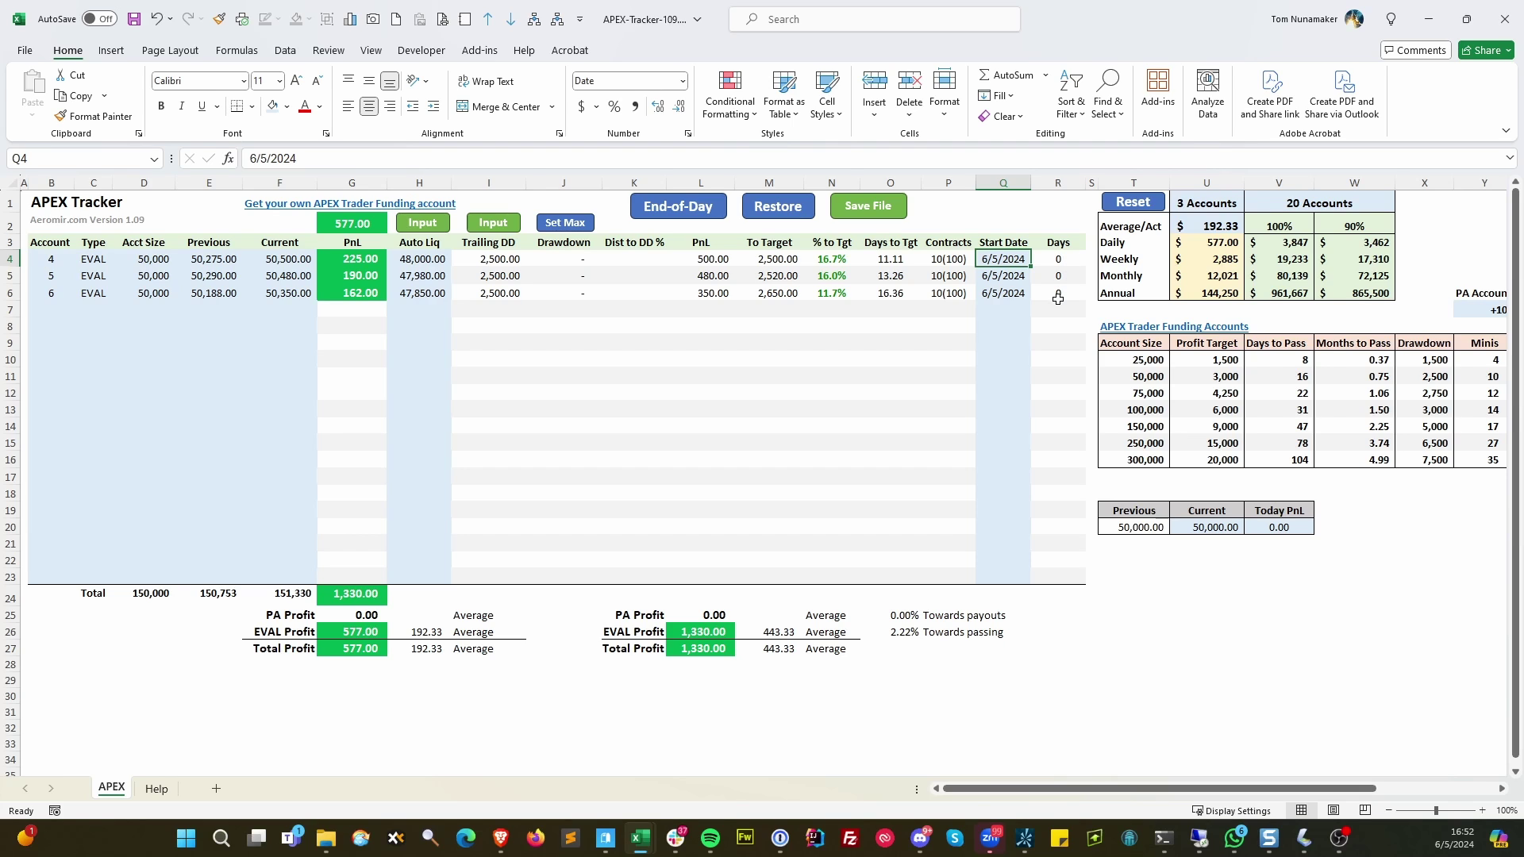
pyautogui.click(709, 275)
pyautogui.click(707, 306)
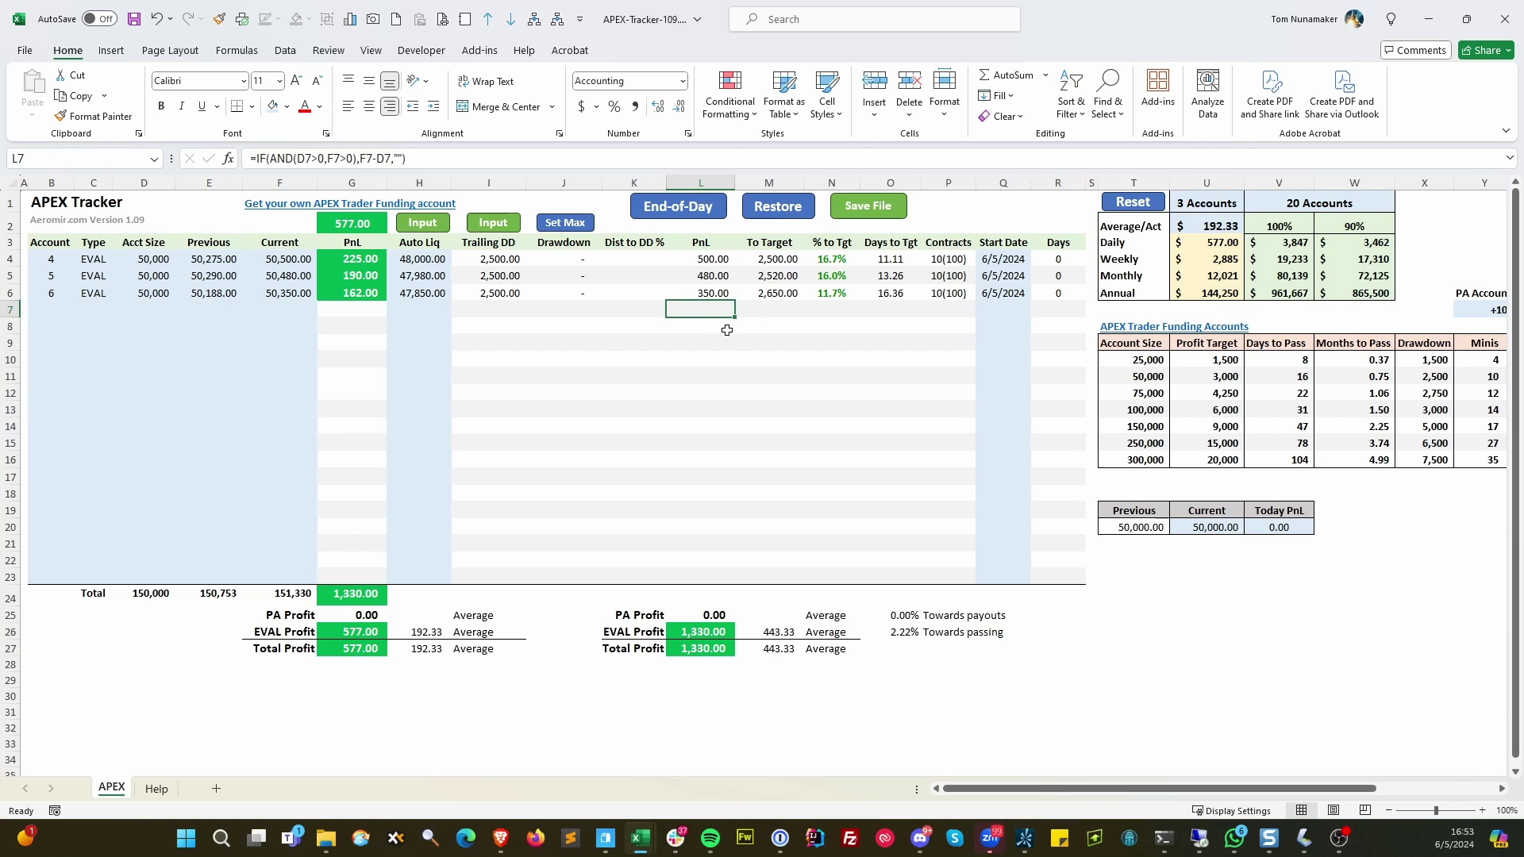
pyautogui.moveTo(768, 261); pyautogui.dragTo(779, 291)
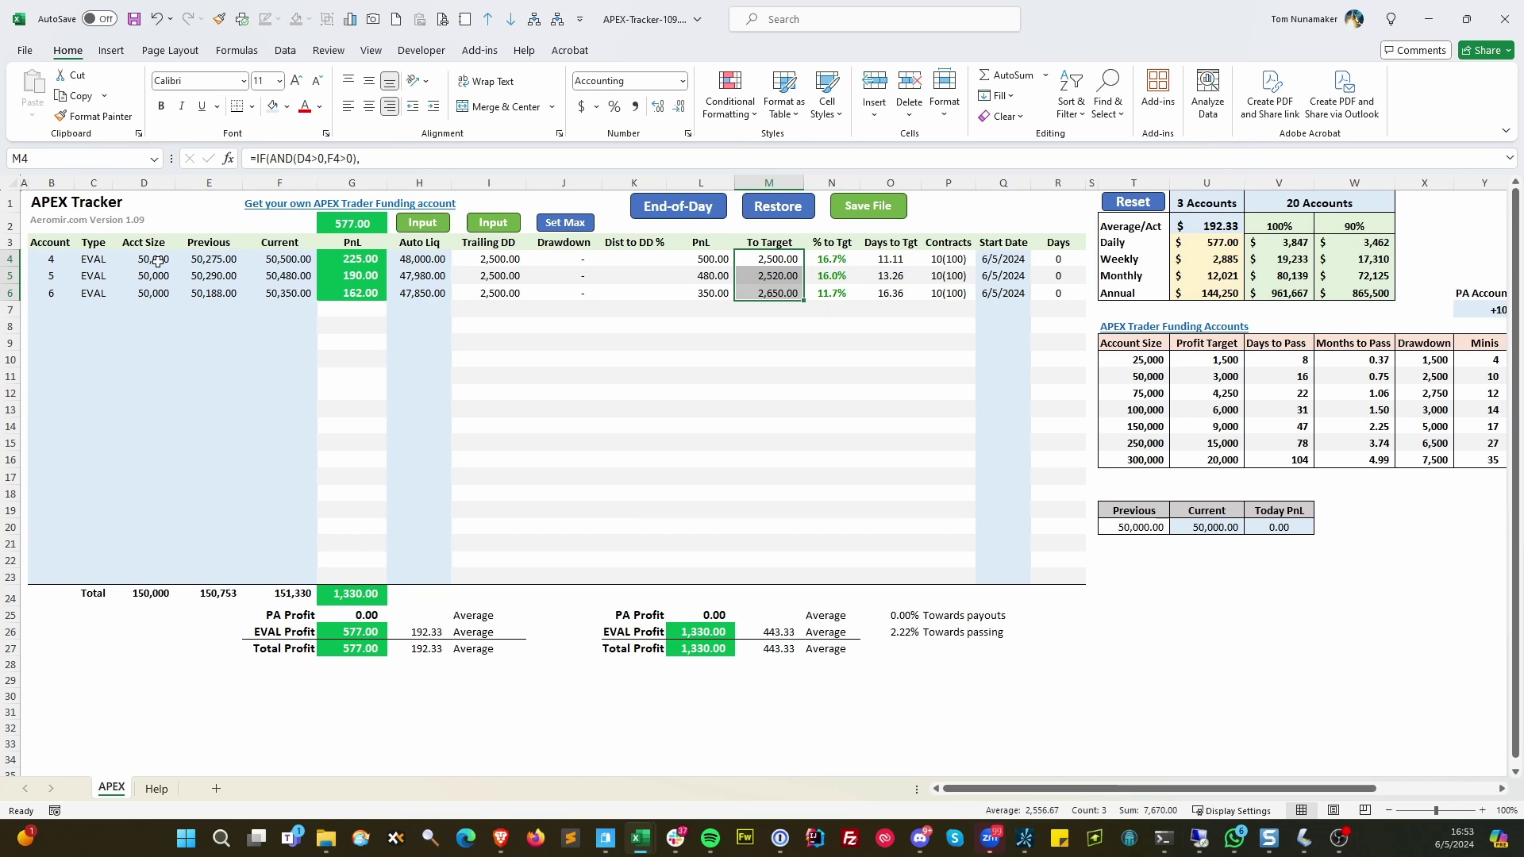
pyautogui.click(1216, 380)
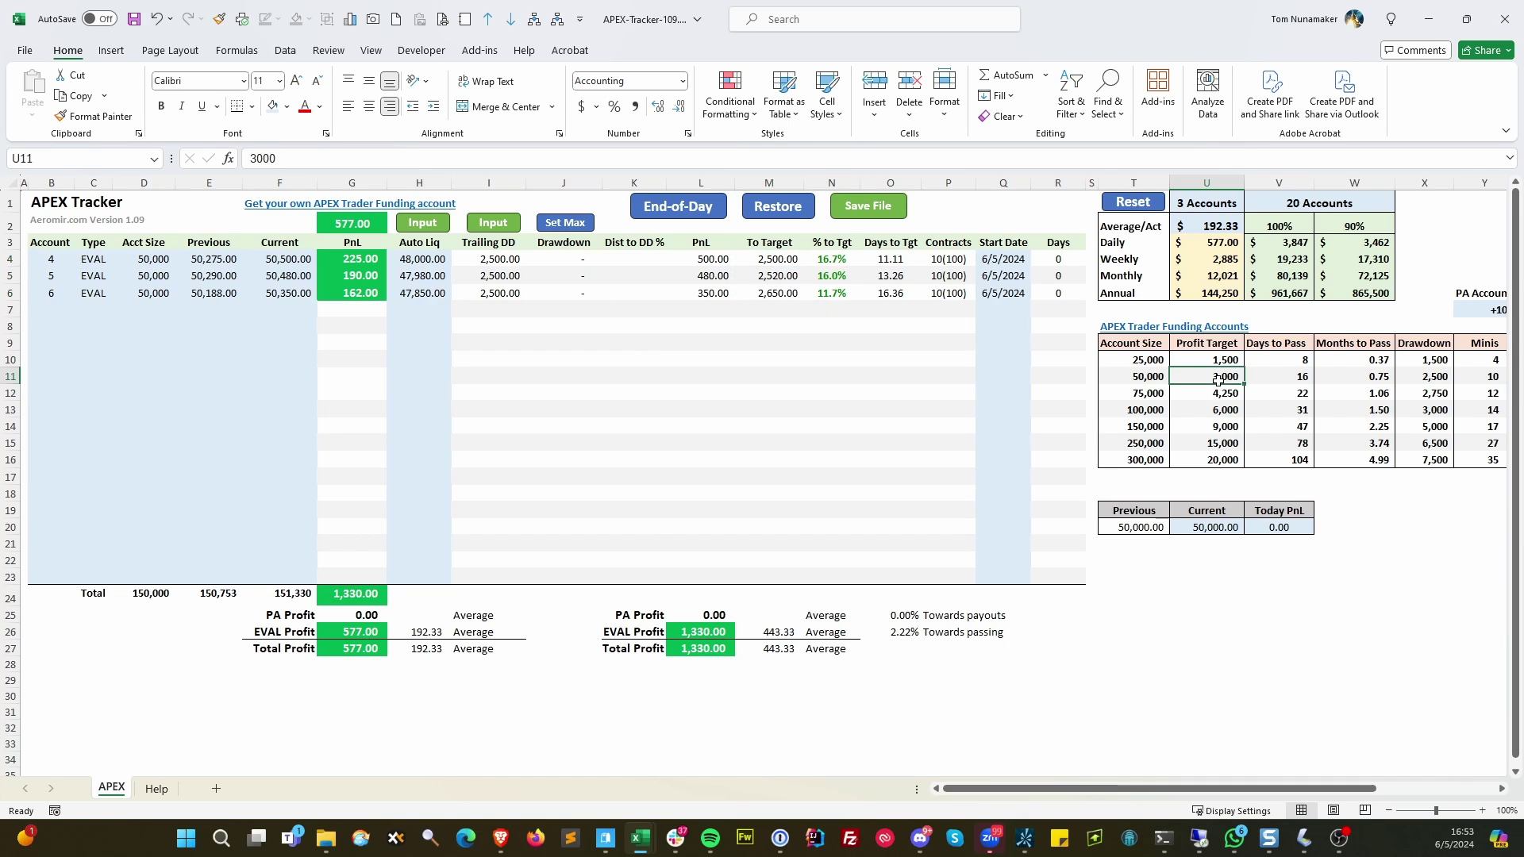
pyautogui.moveTo(768, 260); pyautogui.dragTo(774, 311)
pyautogui.moveTo(836, 262); pyautogui.dragTo(835, 289)
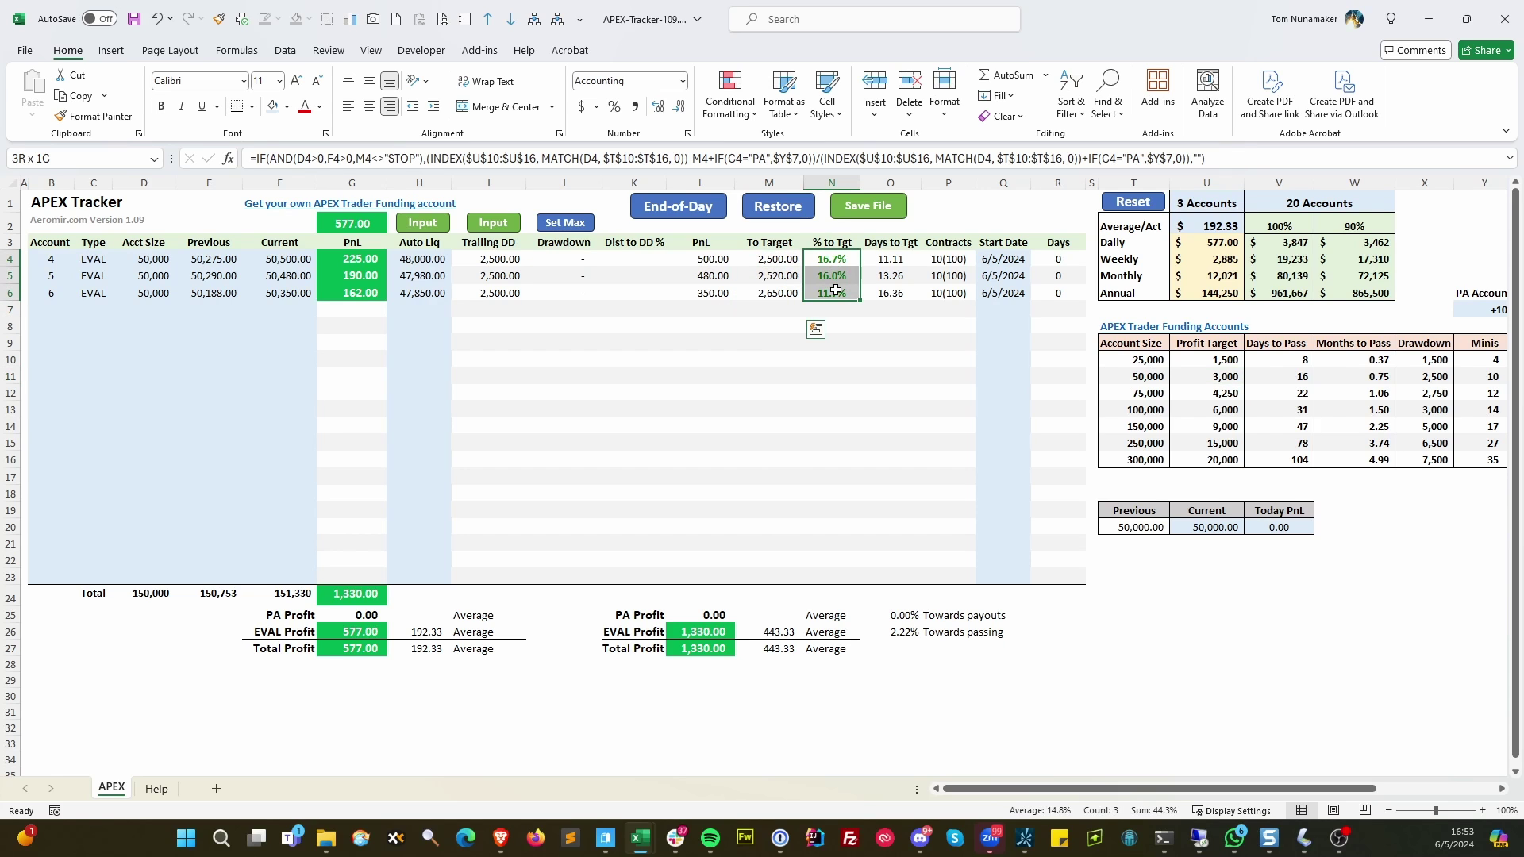
pyautogui.click(841, 294)
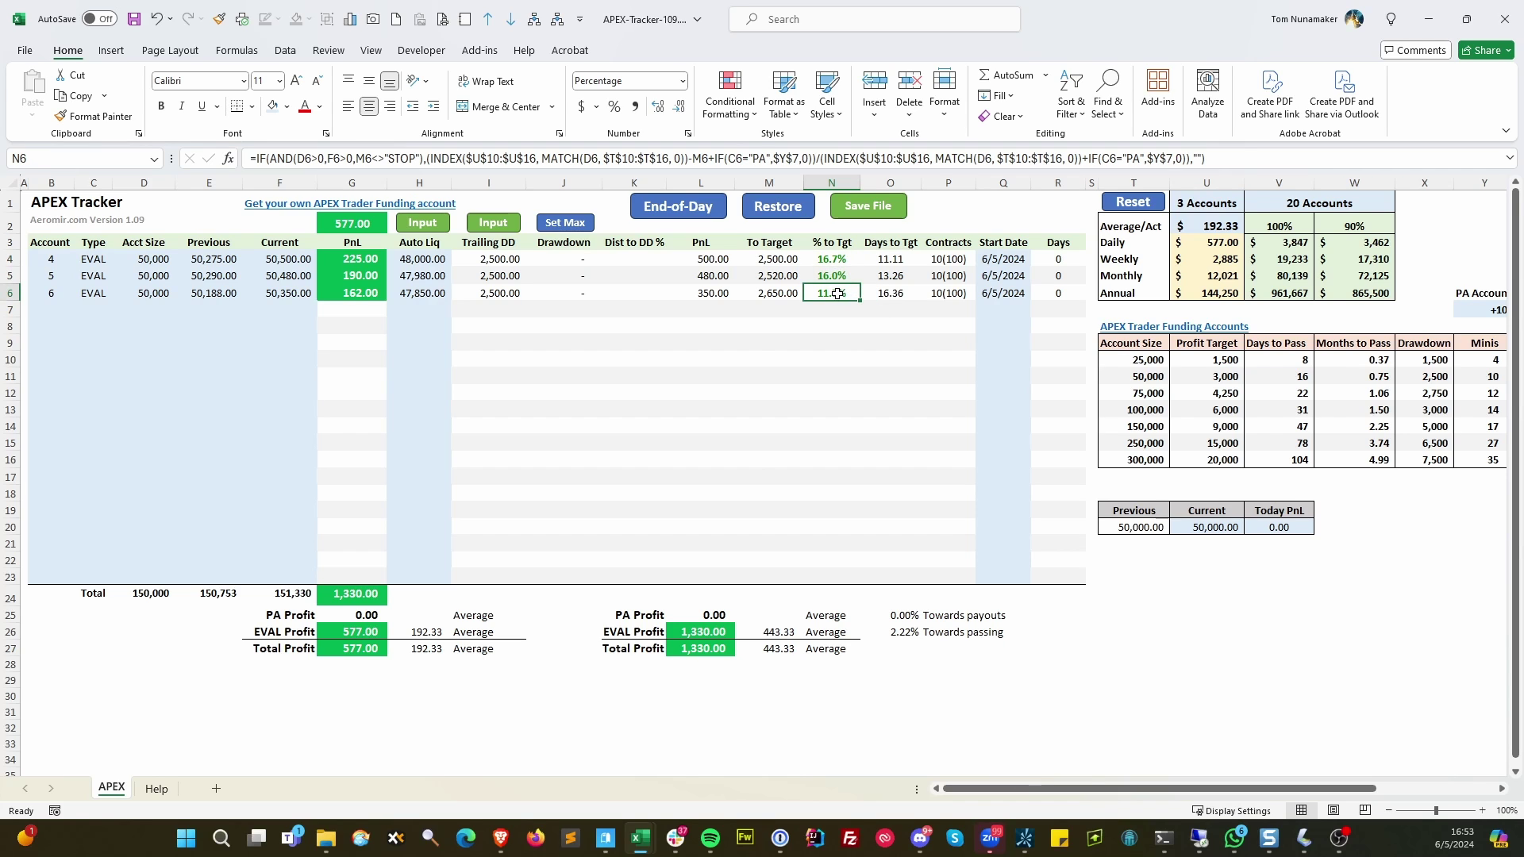
pyautogui.click(942, 295)
pyautogui.click(952, 258)
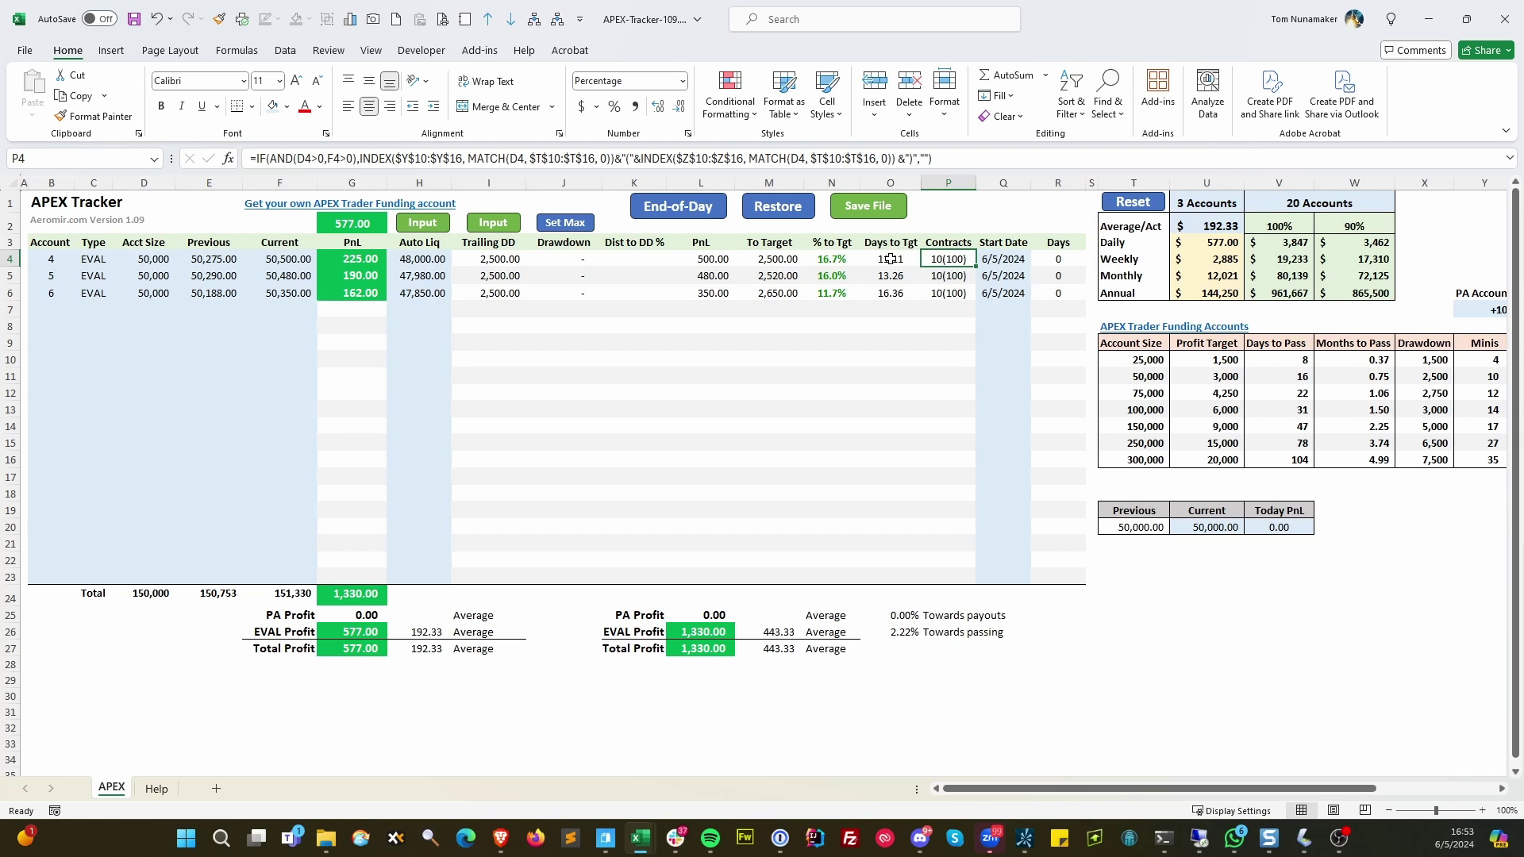
pyautogui.click(353, 273)
pyautogui.click(351, 258)
pyautogui.click(777, 259)
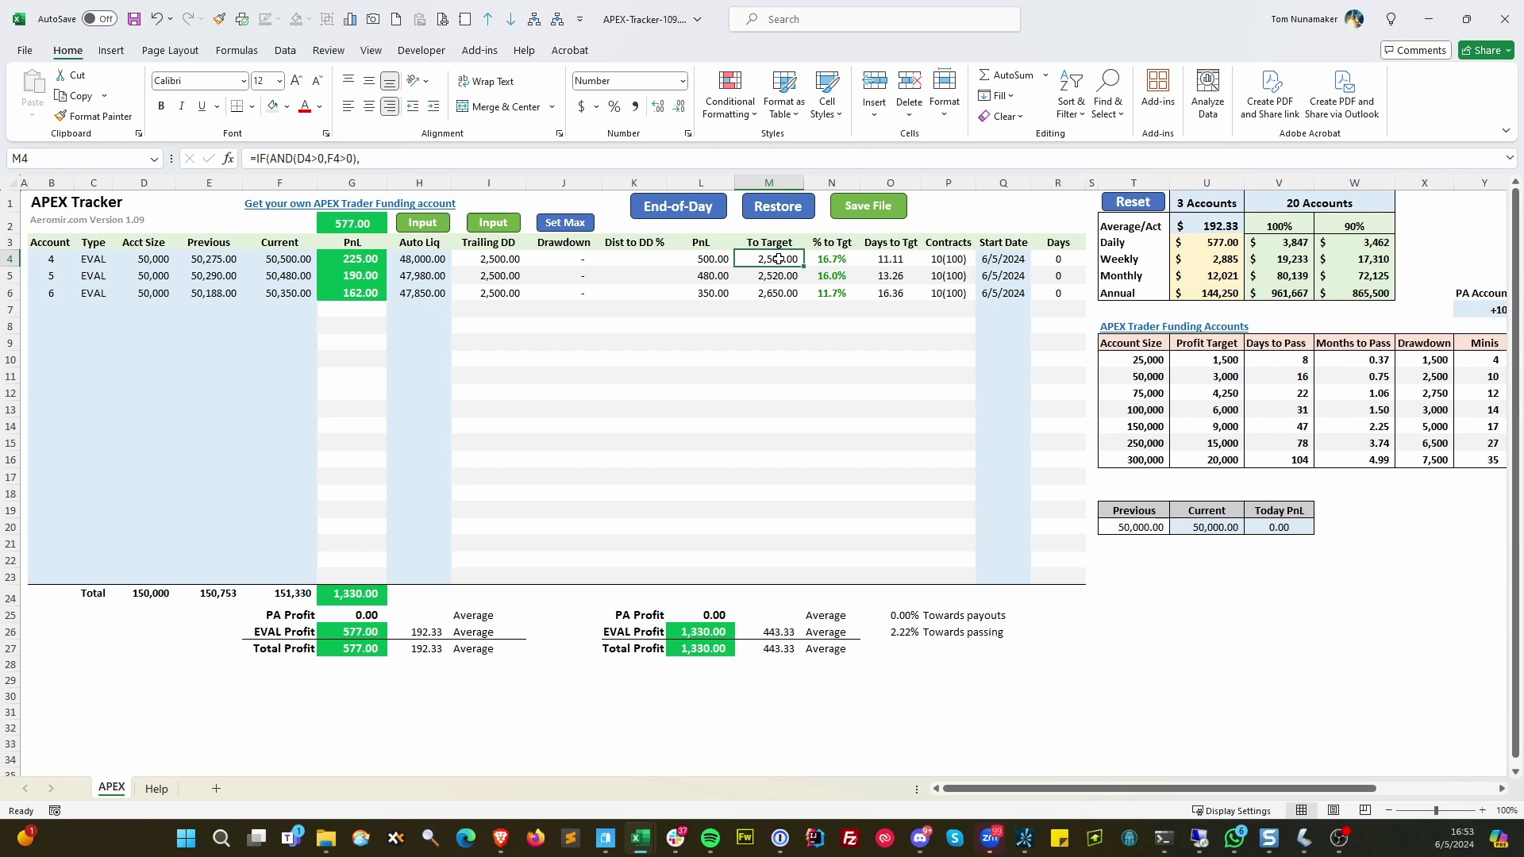
pyautogui.click(887, 259)
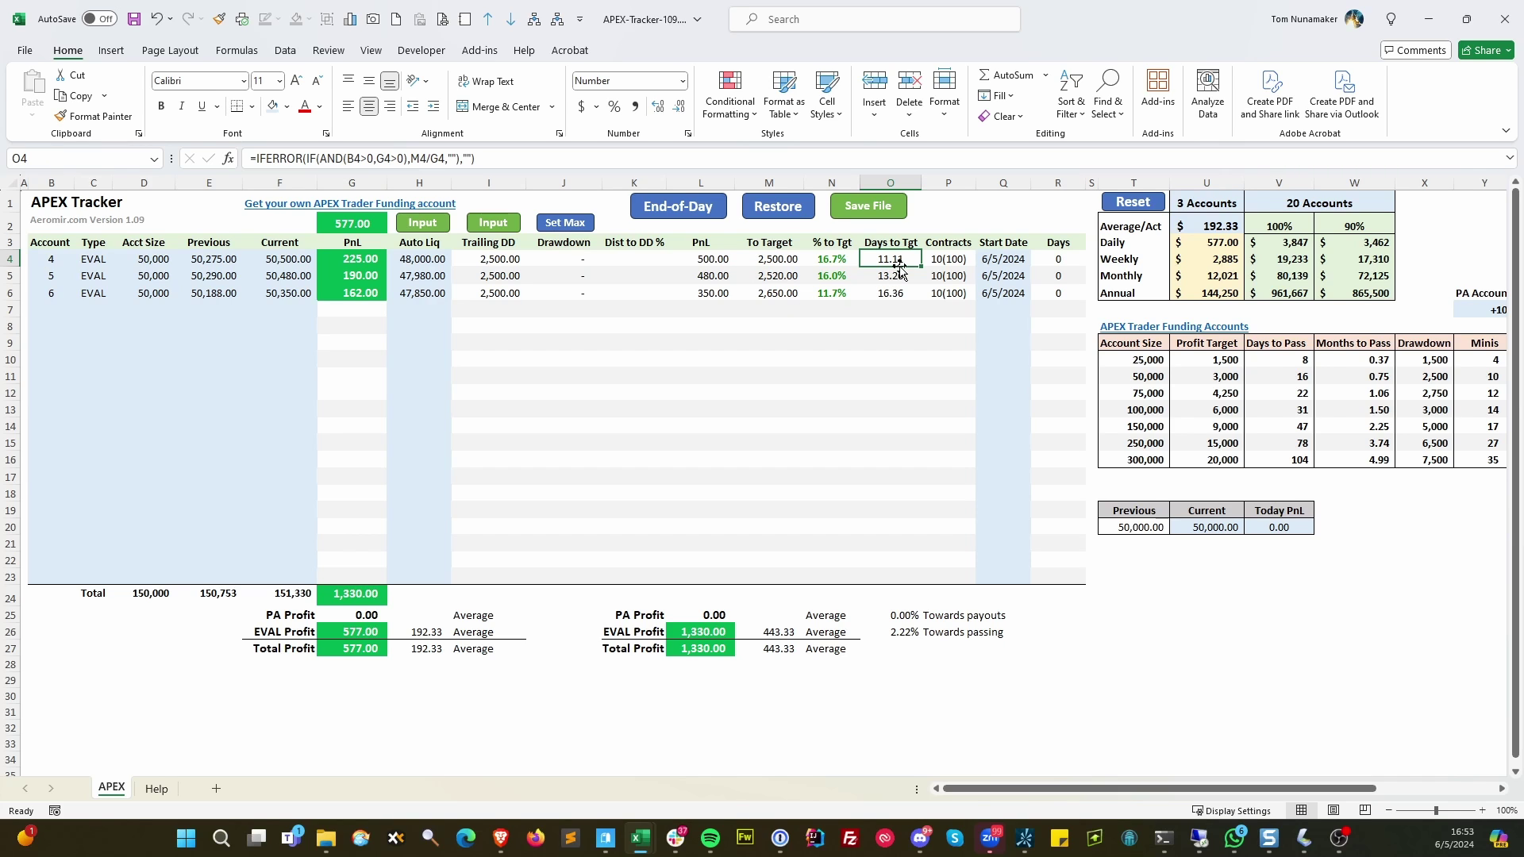
pyautogui.moveTo(897, 262); pyautogui.dragTo(871, 304)
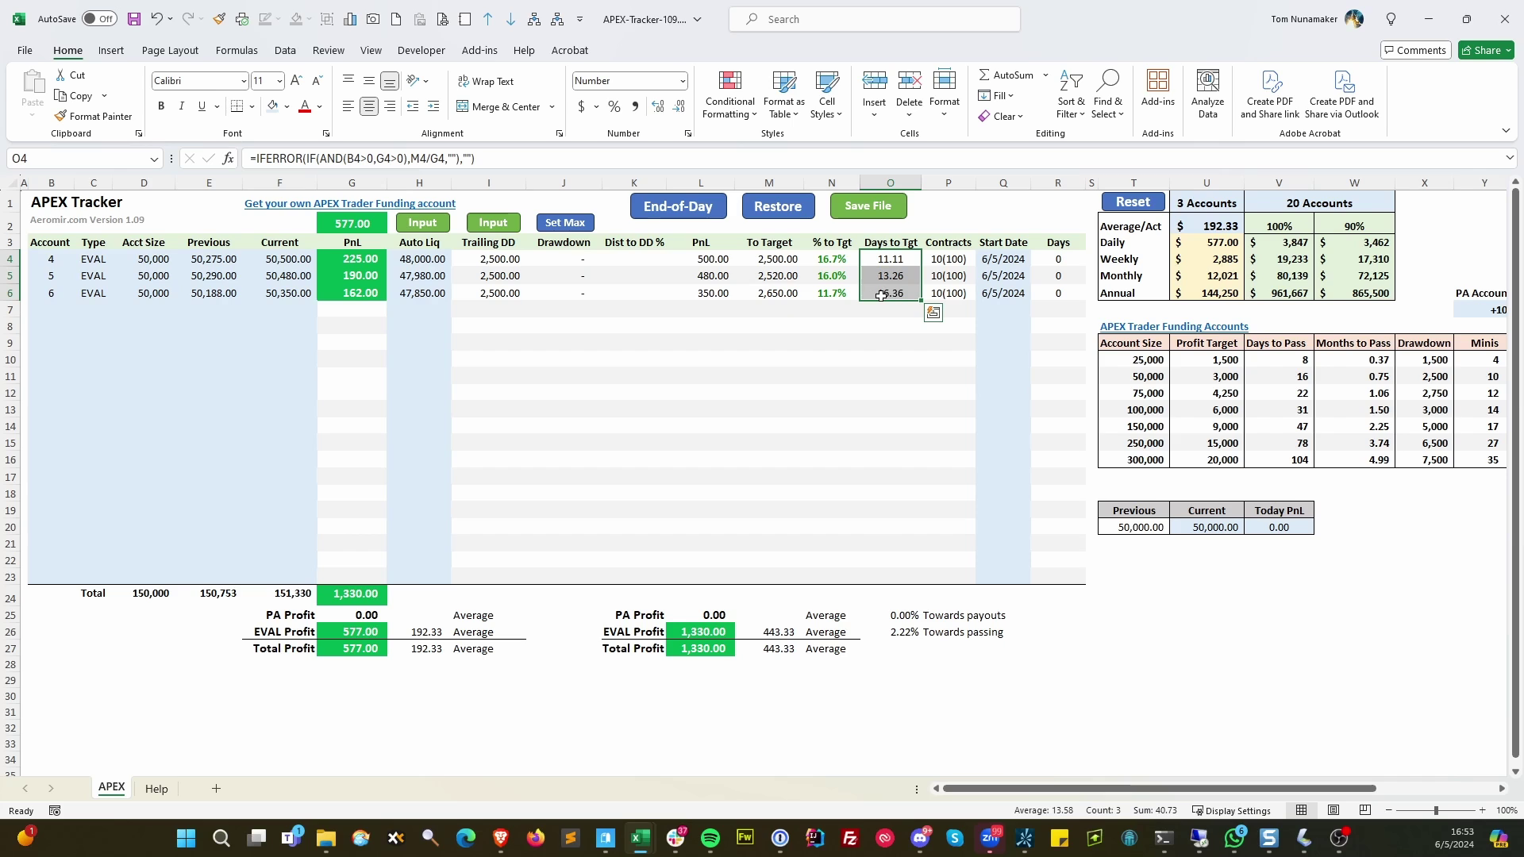
pyautogui.click(1235, 226)
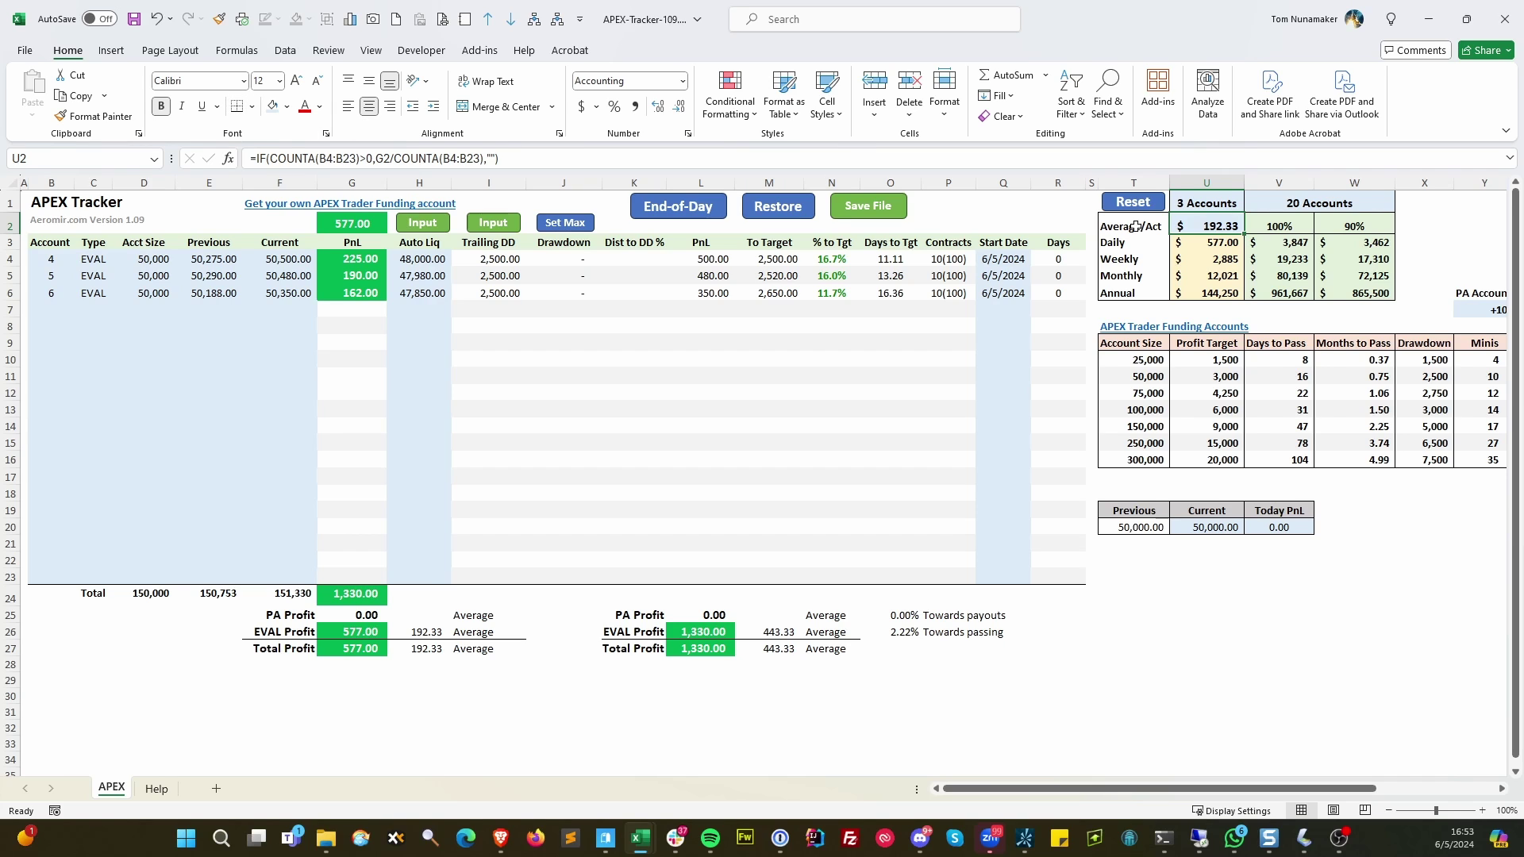
pyautogui.press('Left')
pyautogui.press('Right')
pyautogui.click(1215, 202)
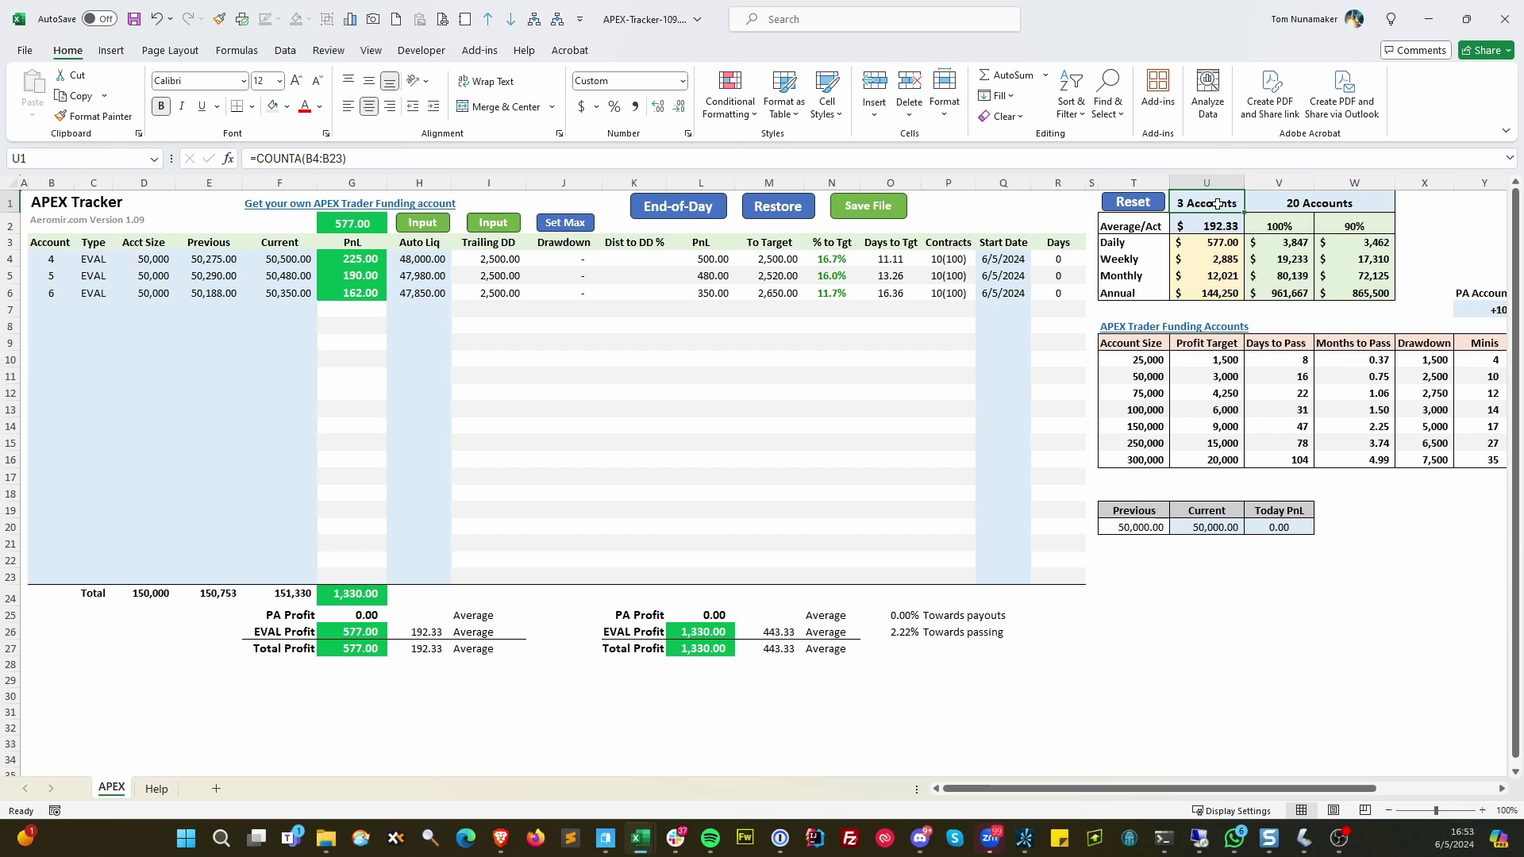
pyautogui.write('5')
pyautogui.press('Return')
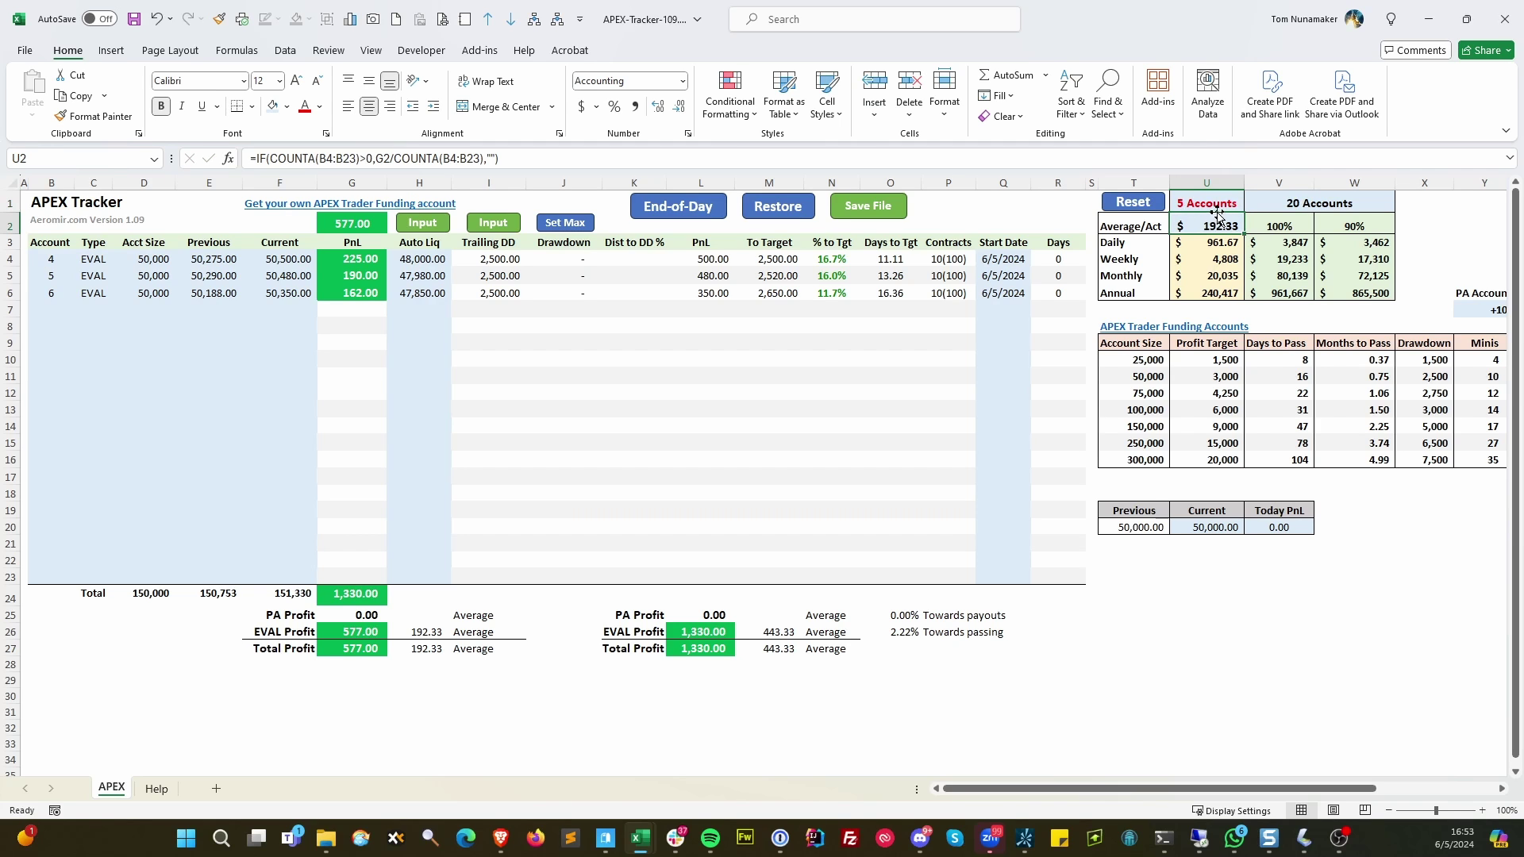
pyautogui.click(1143, 205)
pyautogui.click(1224, 203)
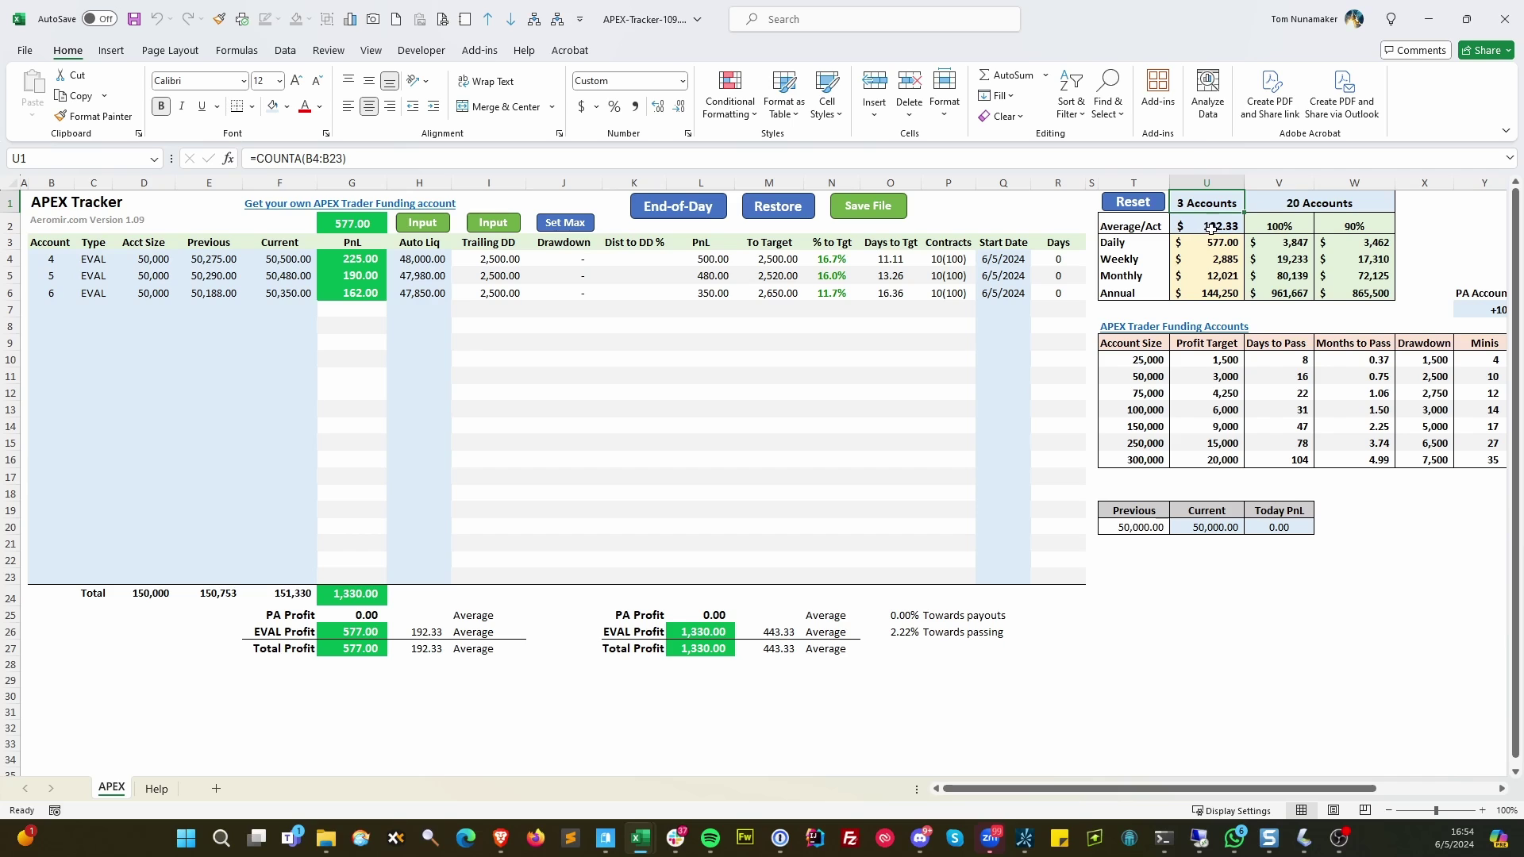
pyautogui.click(1388, 205)
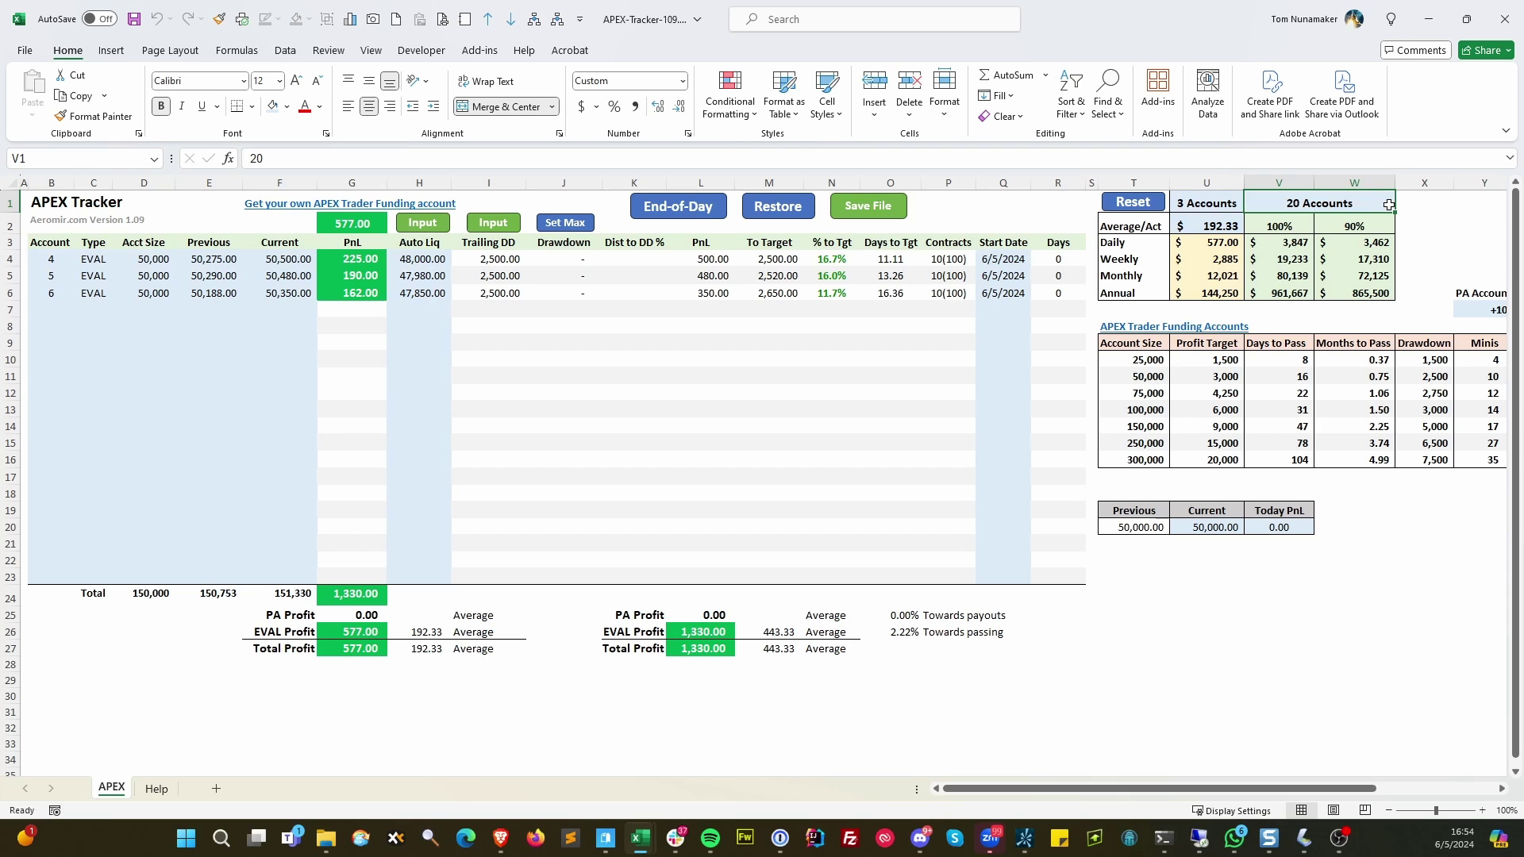
pyautogui.write('40')
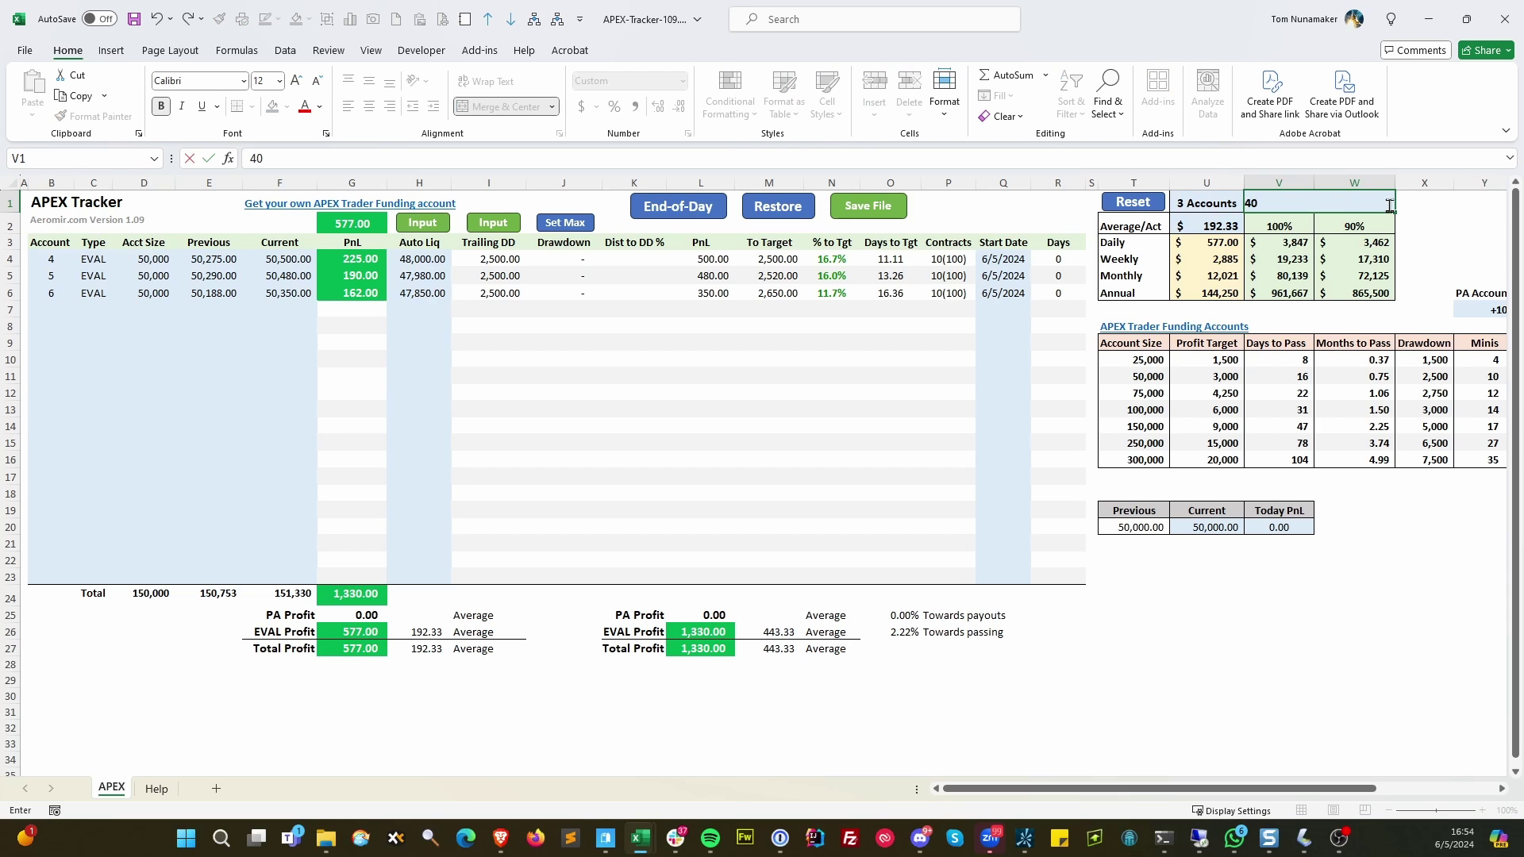
pyautogui.press('Return')
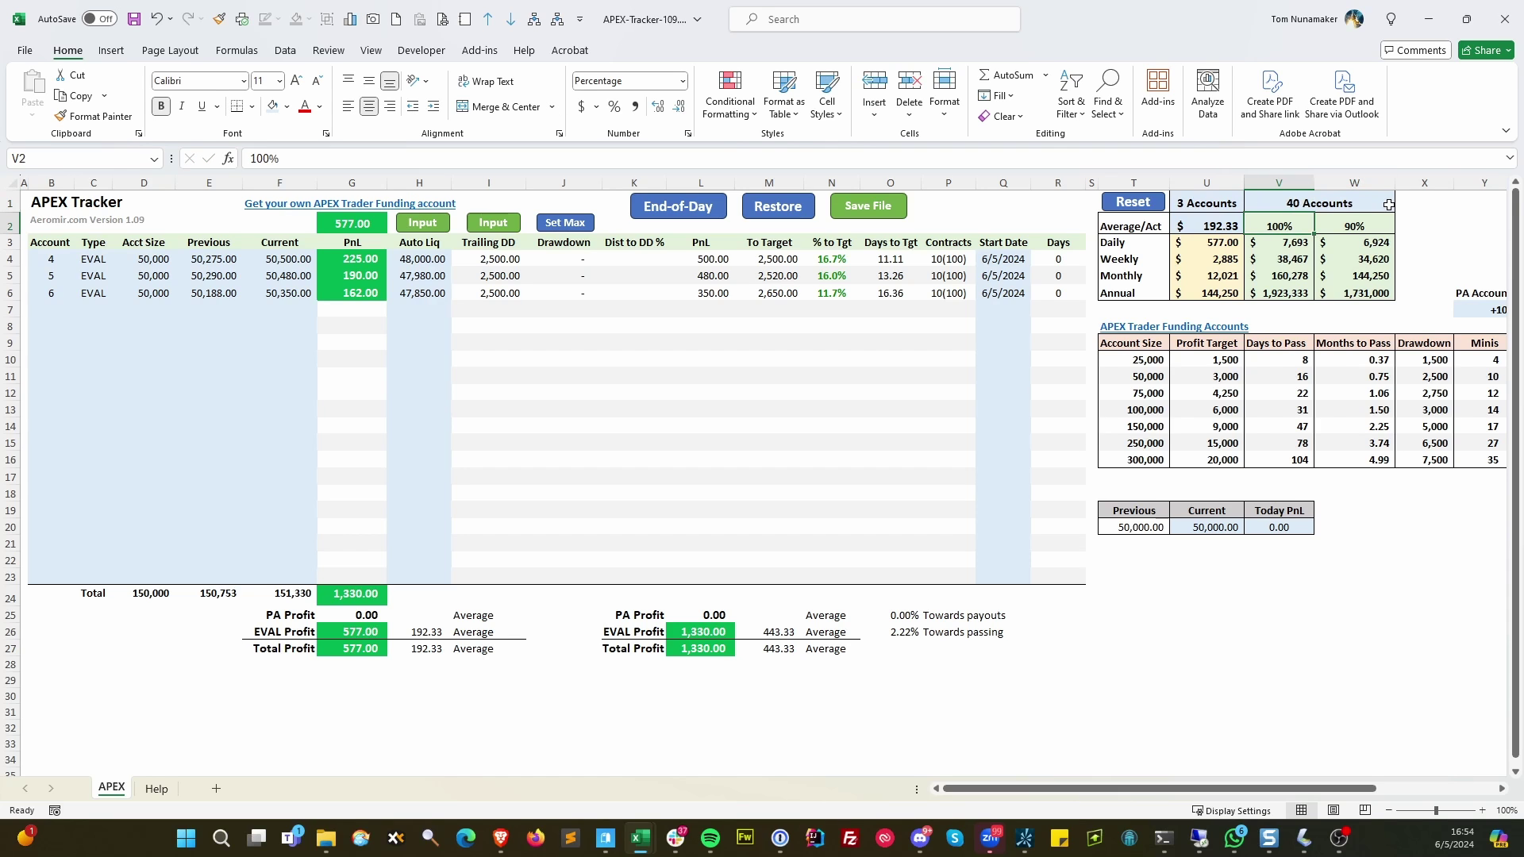
pyautogui.click(1214, 225)
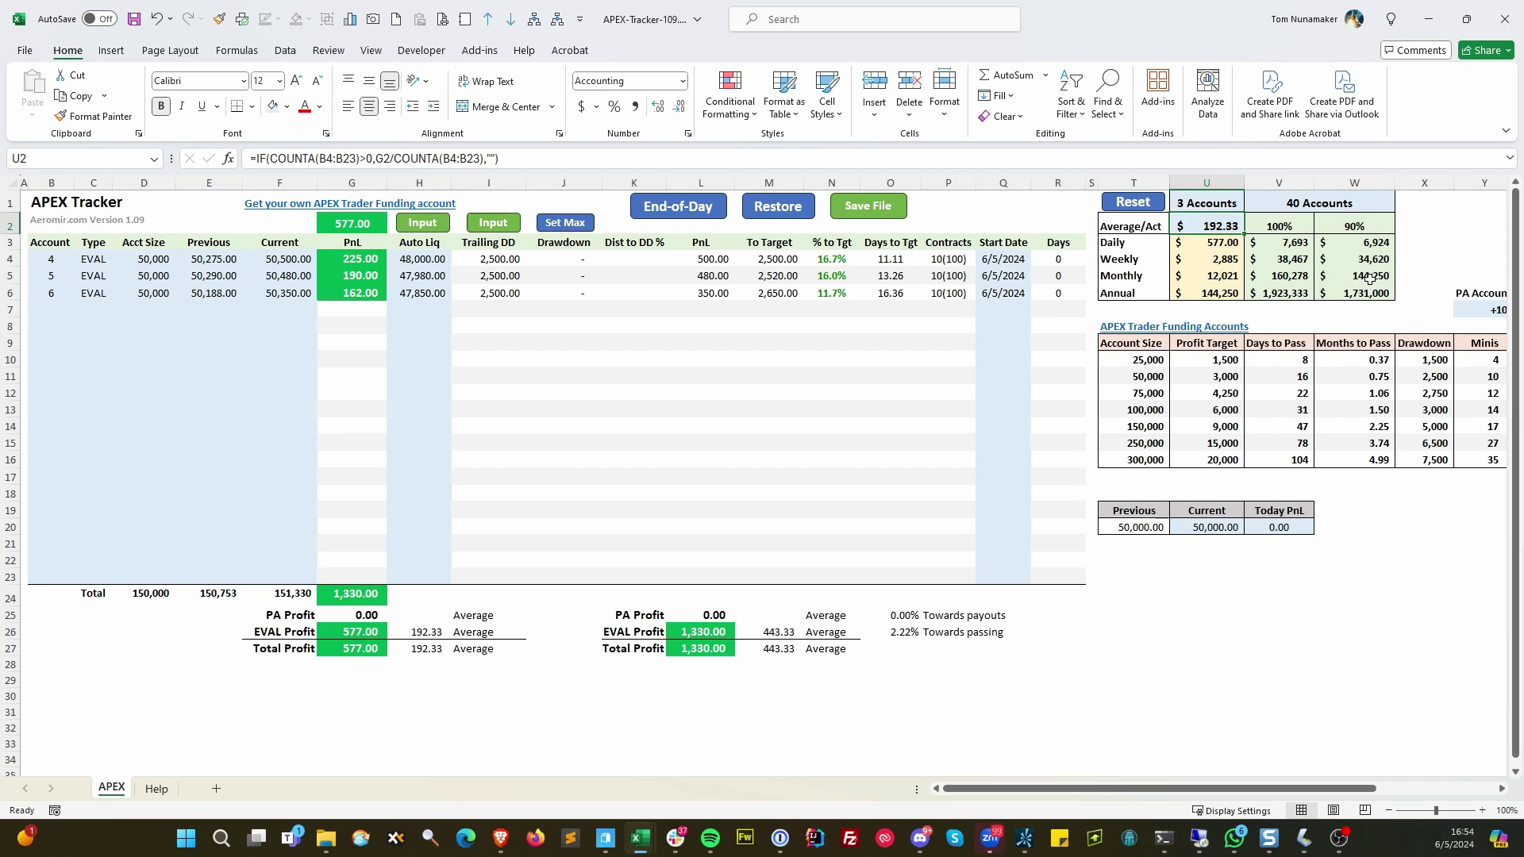
pyautogui.click(1393, 245)
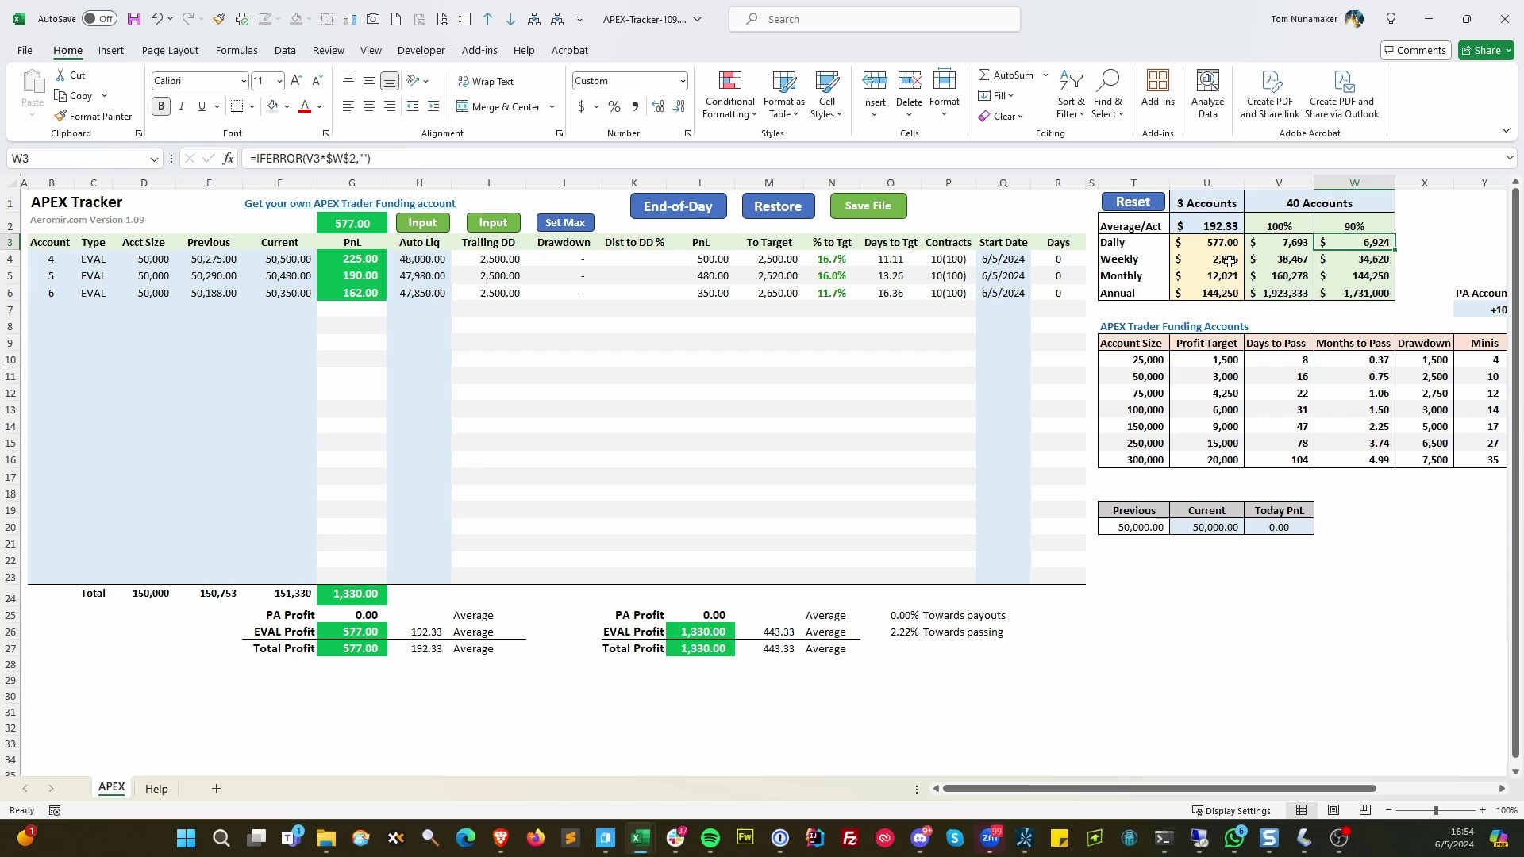
pyautogui.click(1323, 204)
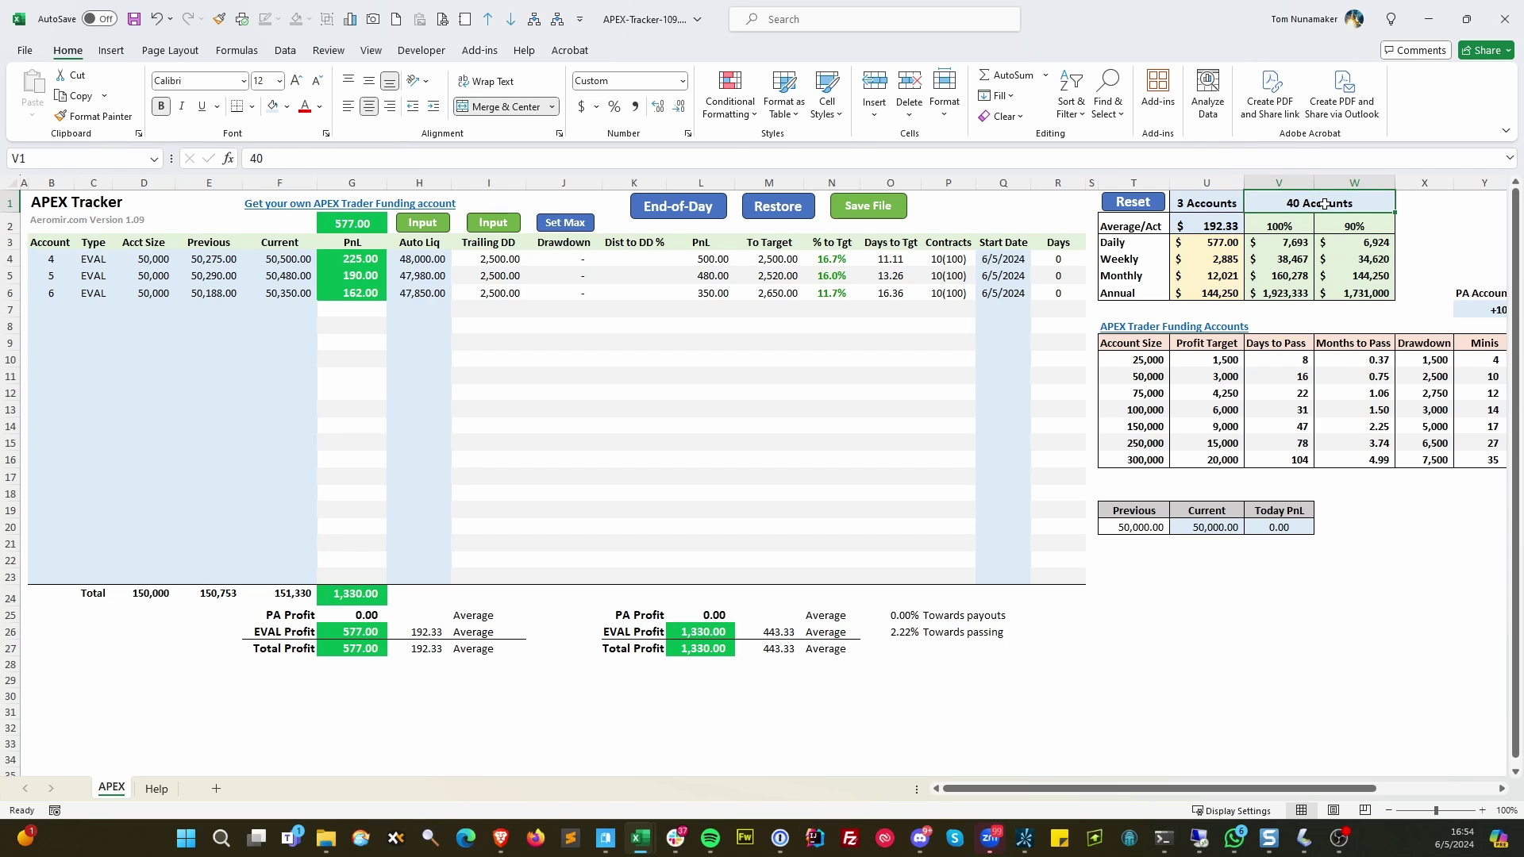
pyautogui.click(1298, 258)
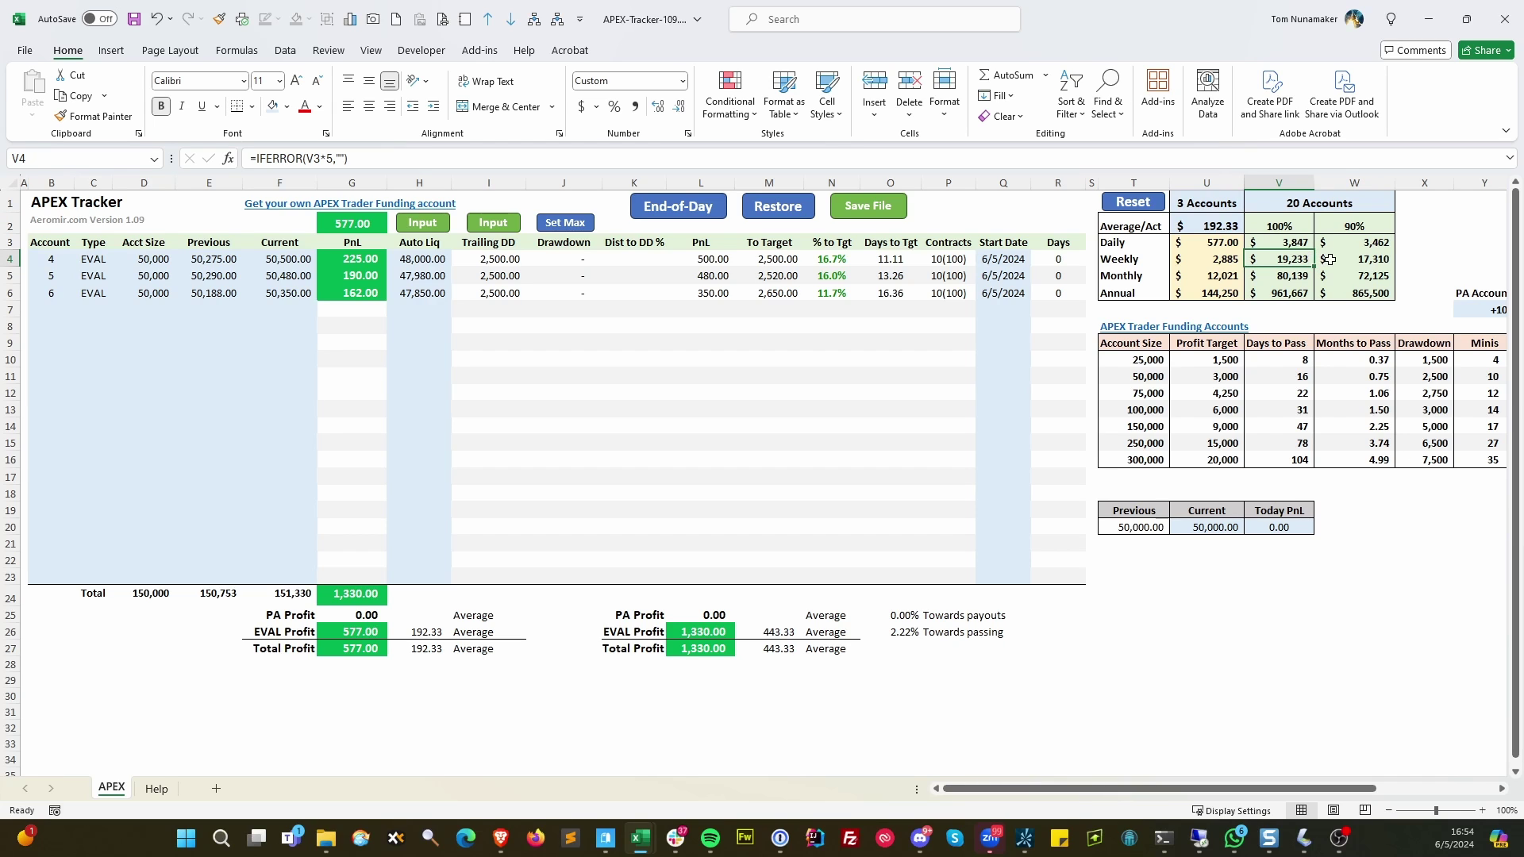
pyautogui.click(1299, 216)
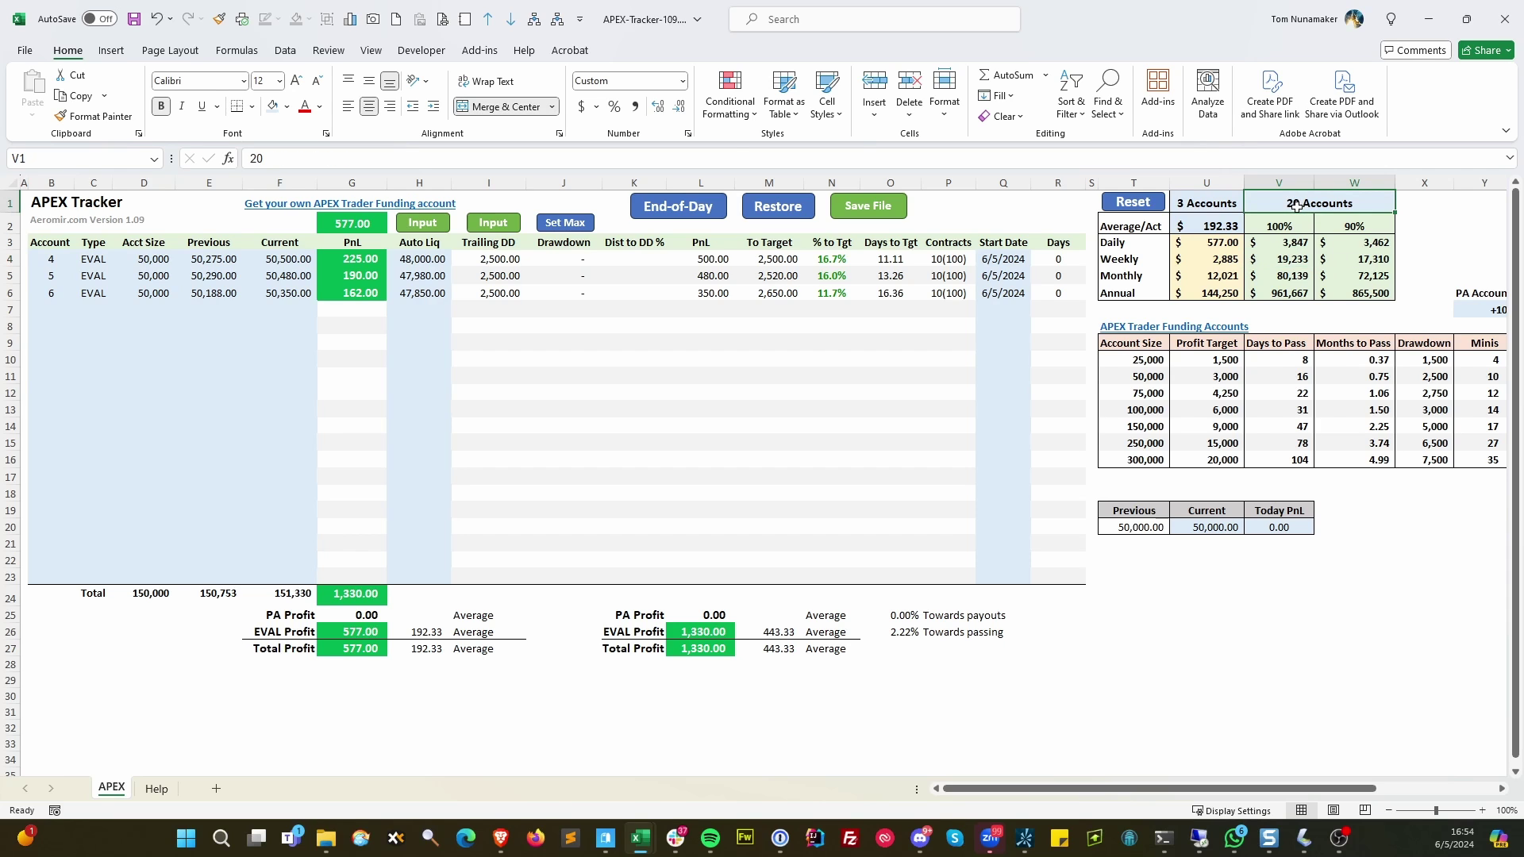
pyautogui.click(1305, 278)
pyautogui.click(1302, 294)
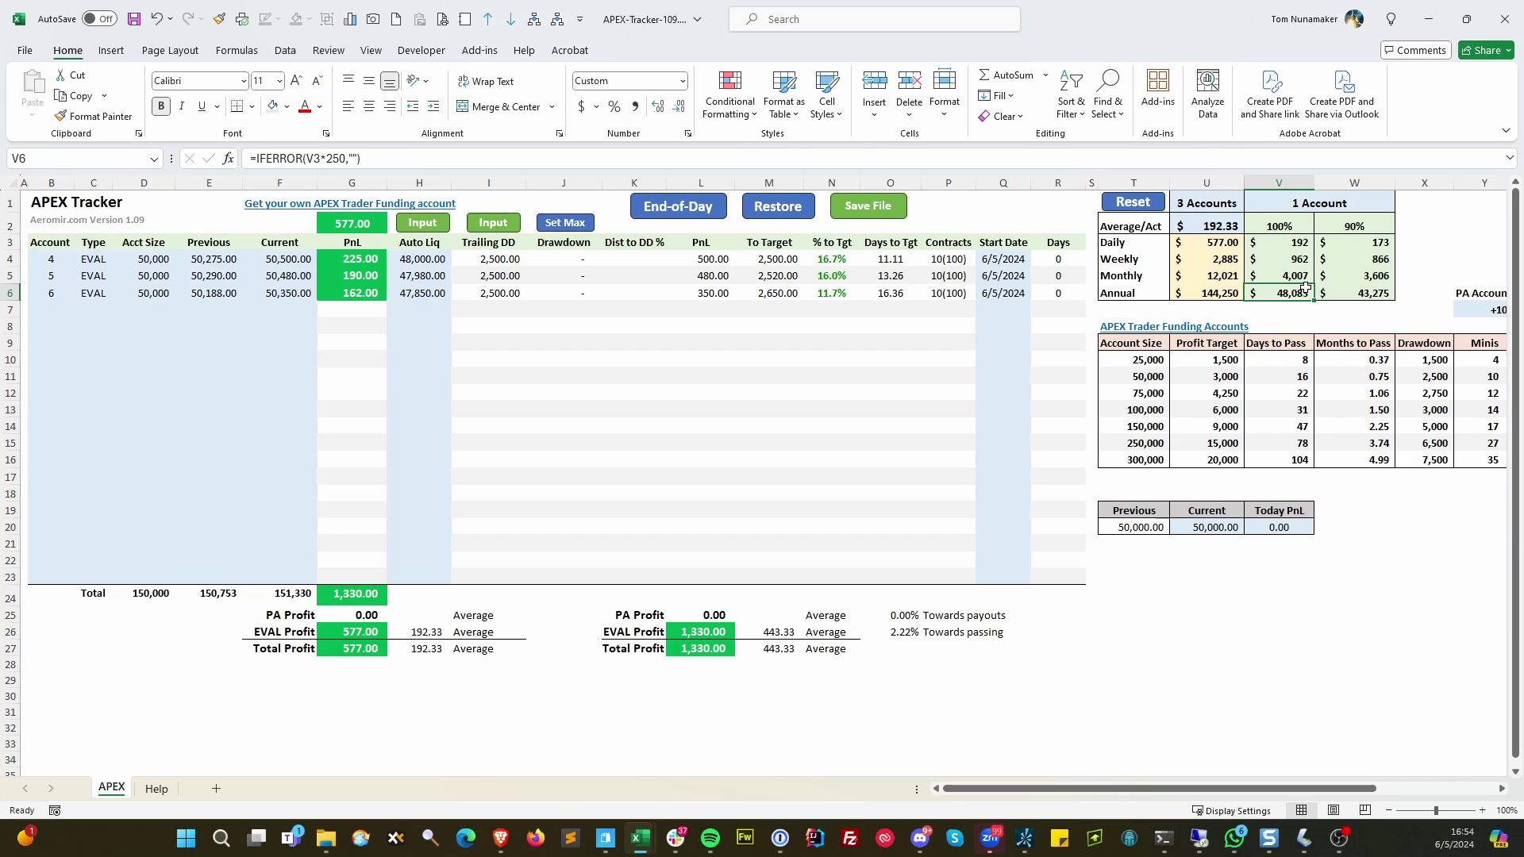
pyautogui.click(1364, 227)
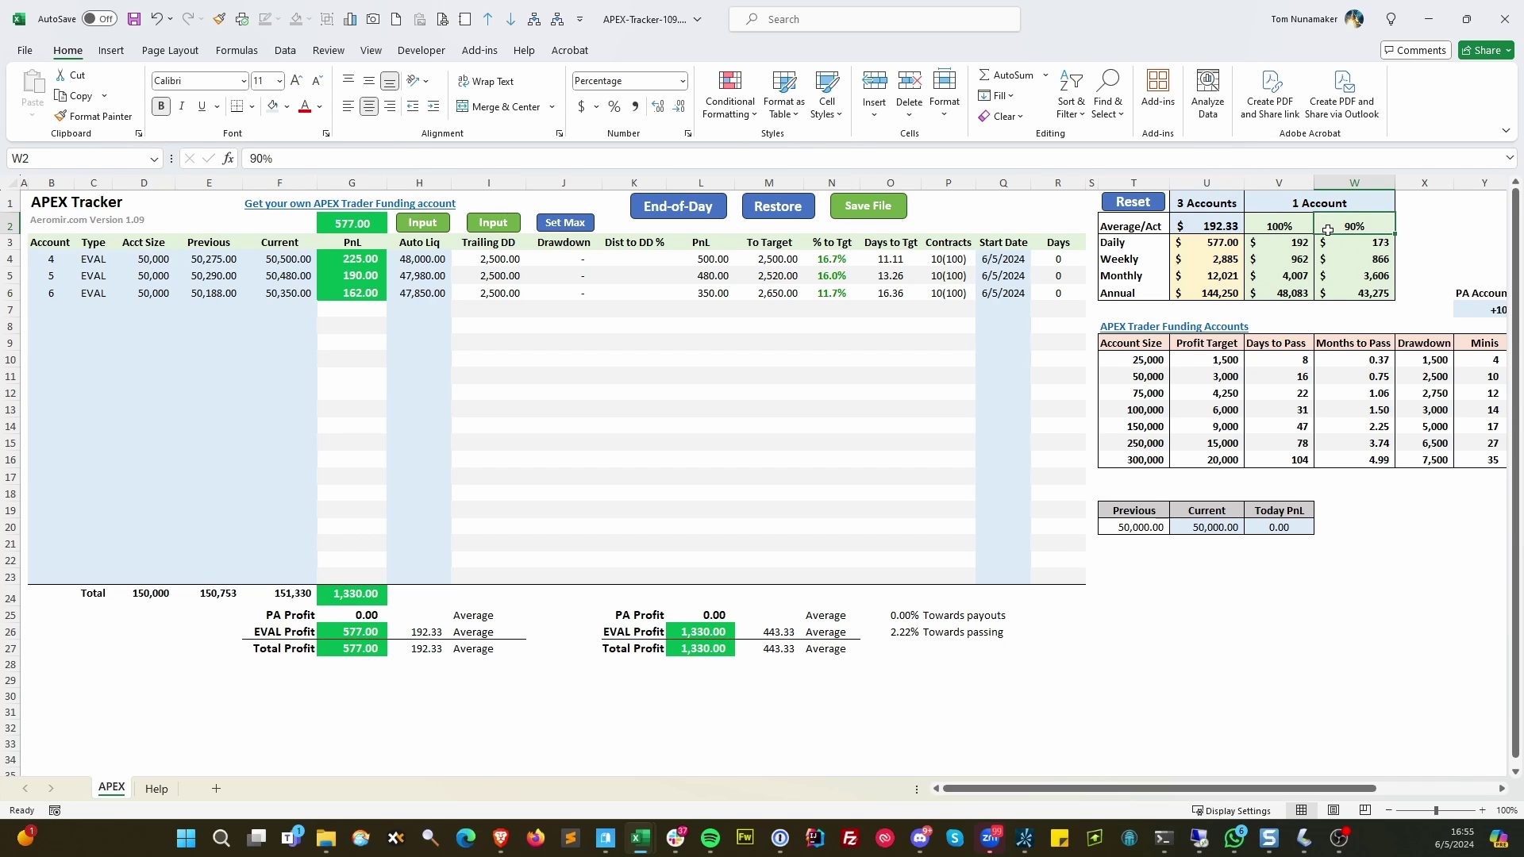
pyautogui.click(1326, 204)
pyautogui.write('20')
pyautogui.press('Return')
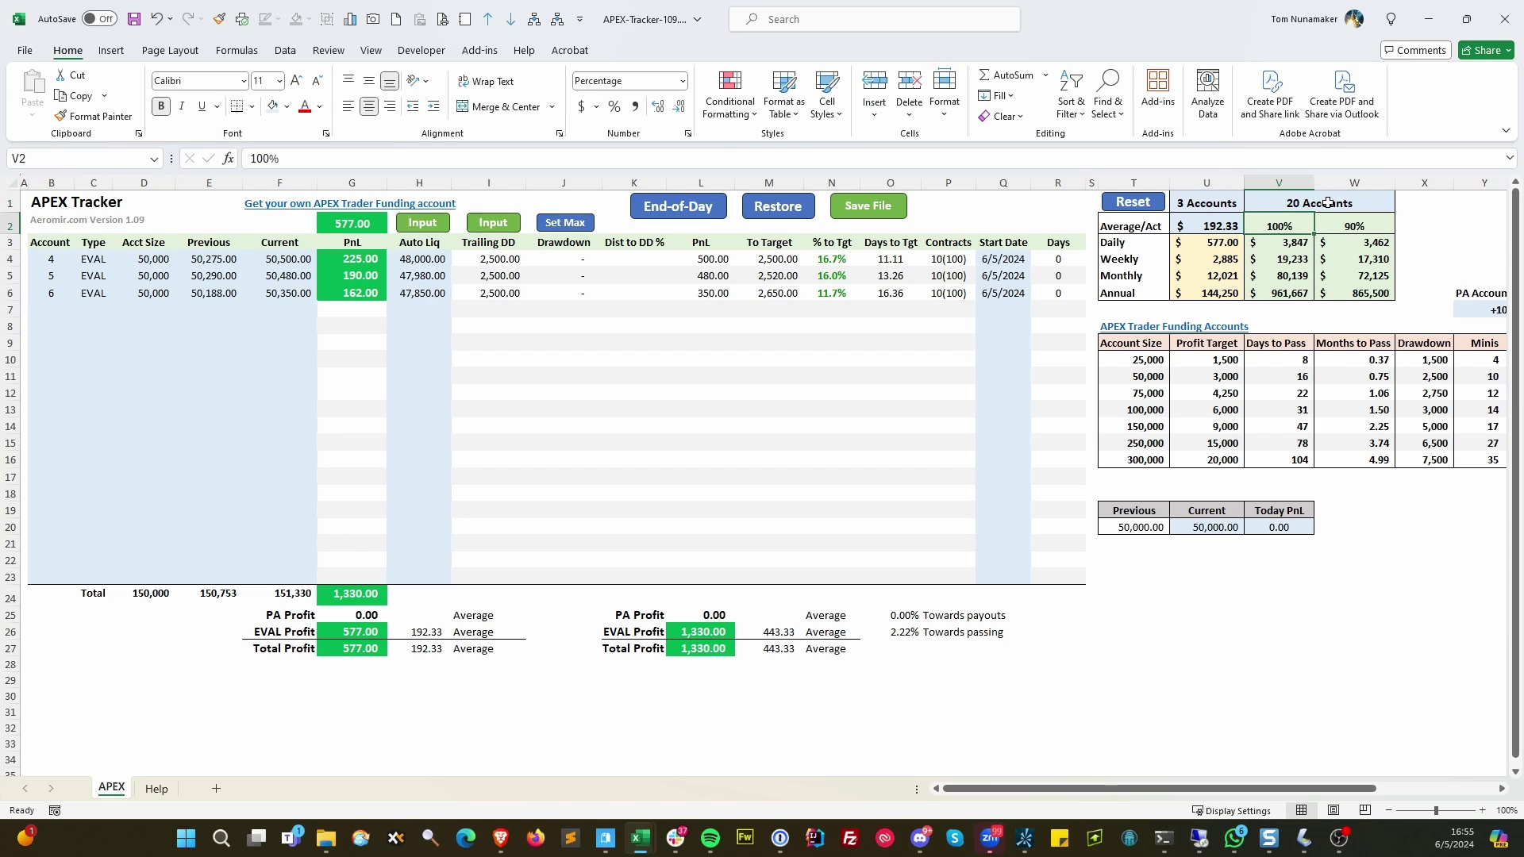
# - Overwrite the Average/Act figure in U2 with 50, then with 75
pyautogui.click(1230, 228)
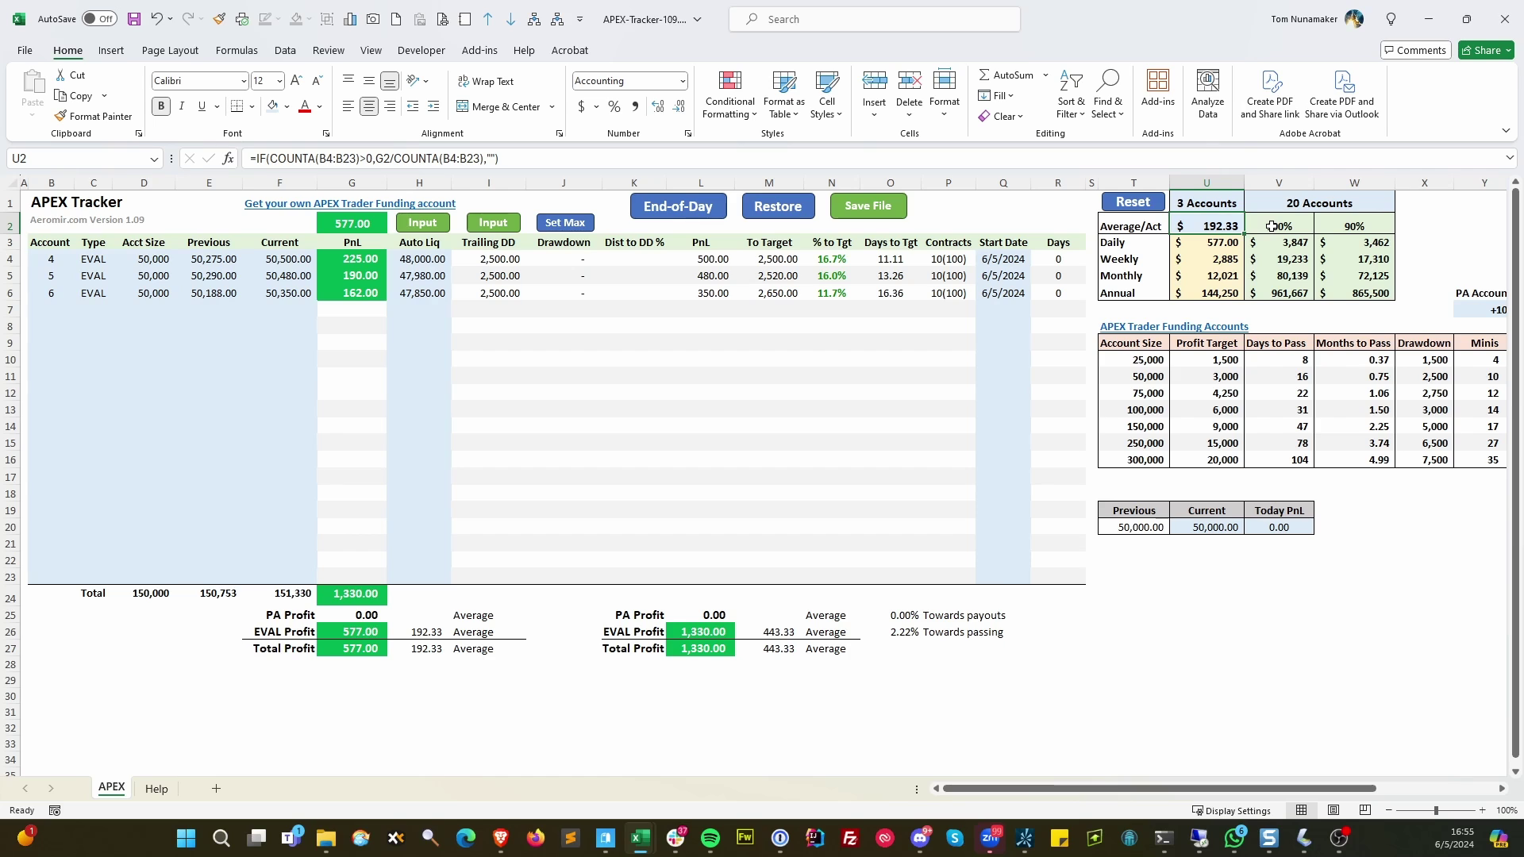
pyautogui.write('50')
pyautogui.press('Return')
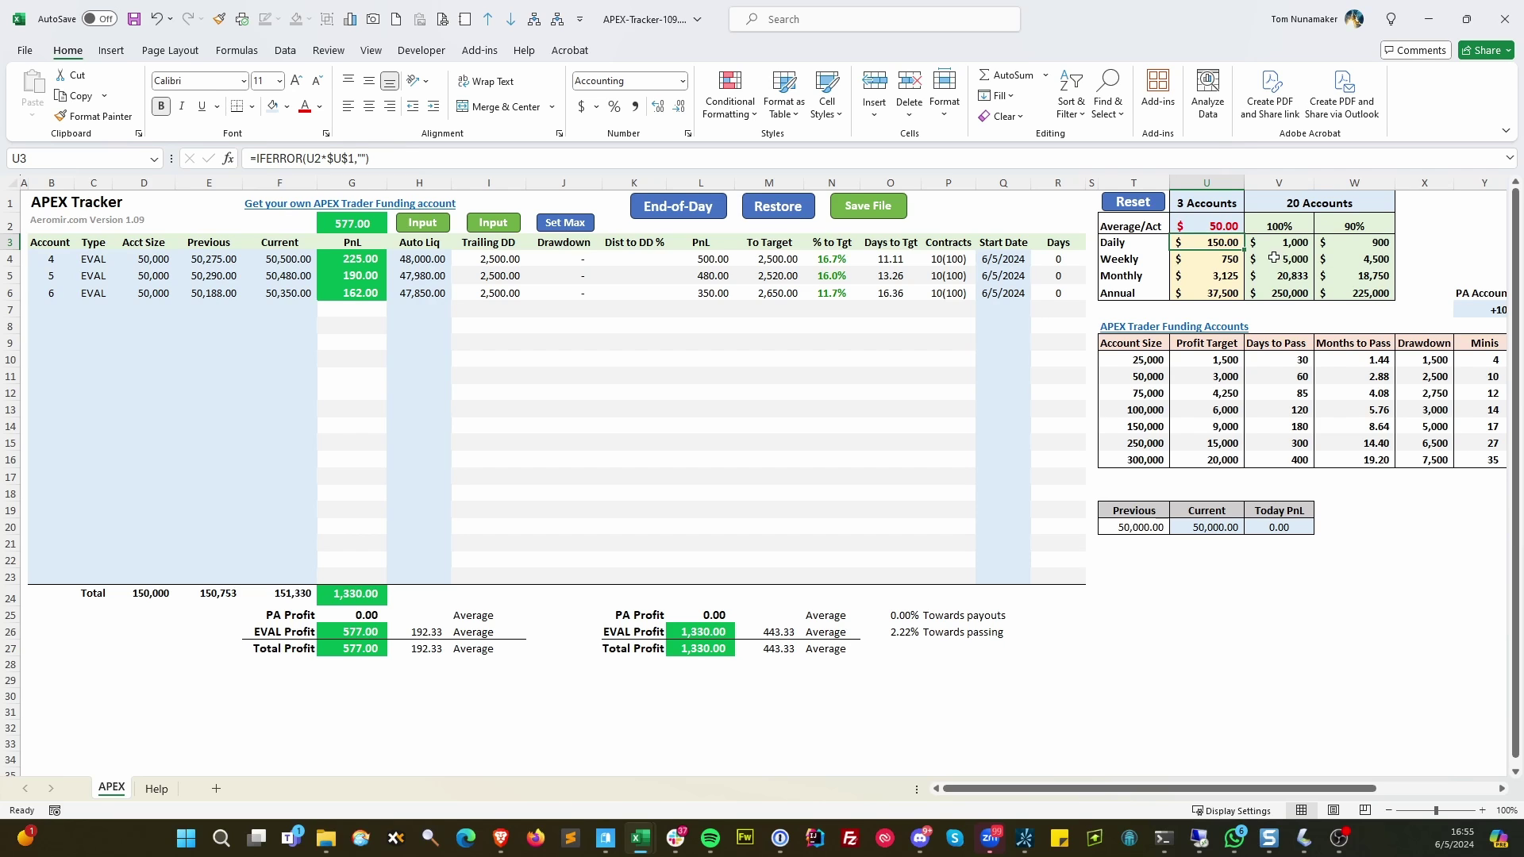
pyautogui.press('Up')
pyautogui.write('75')
pyautogui.press('Return')
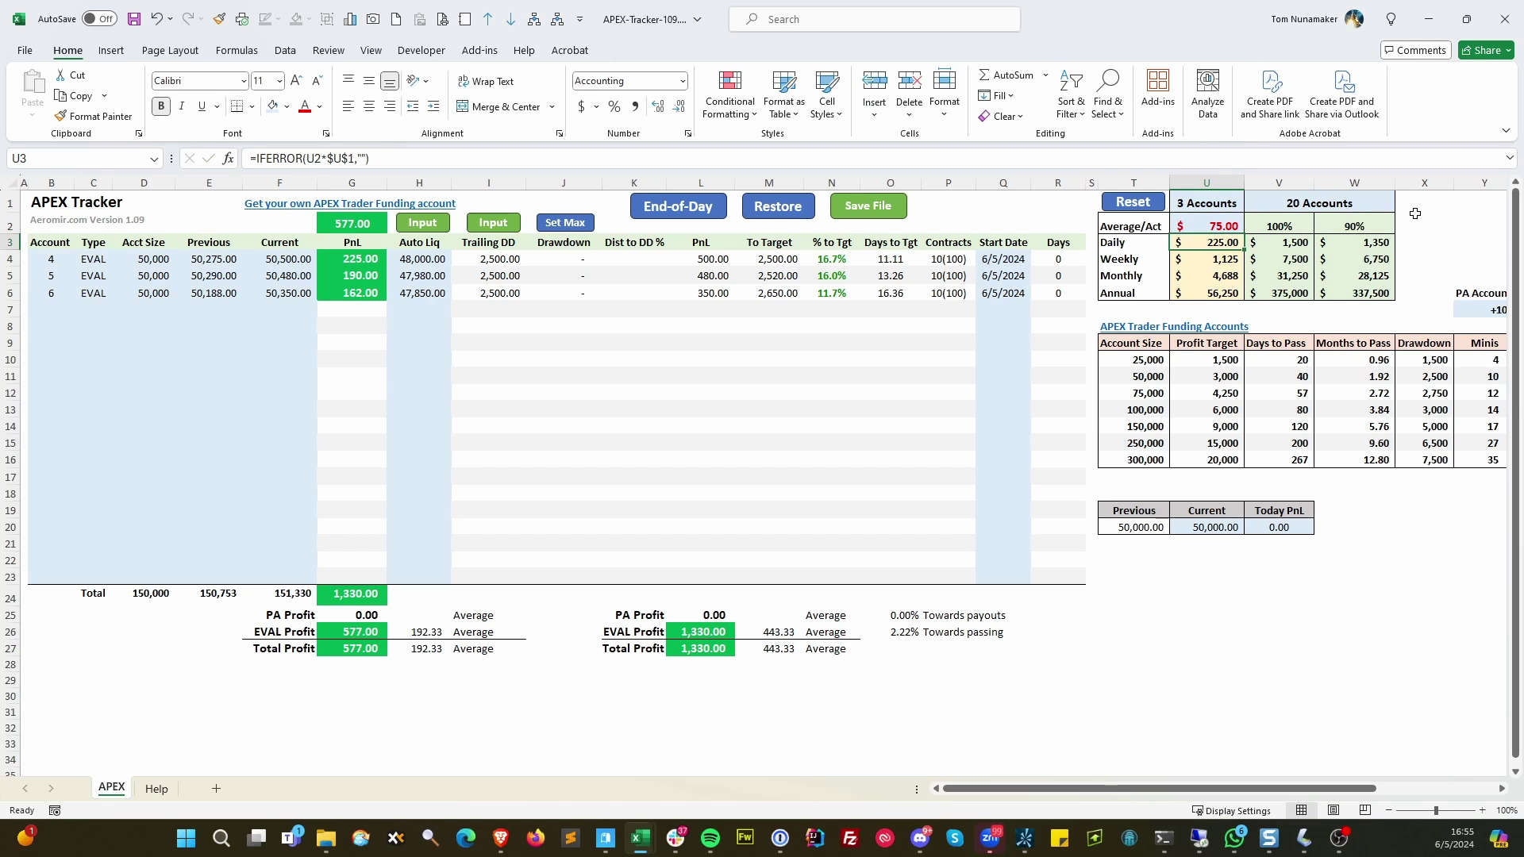
# - Set Average/Act to 100 and inspect the 90% annual and monthly projection formulas
pyautogui.click(1284, 201)
pyautogui.click(1214, 223)
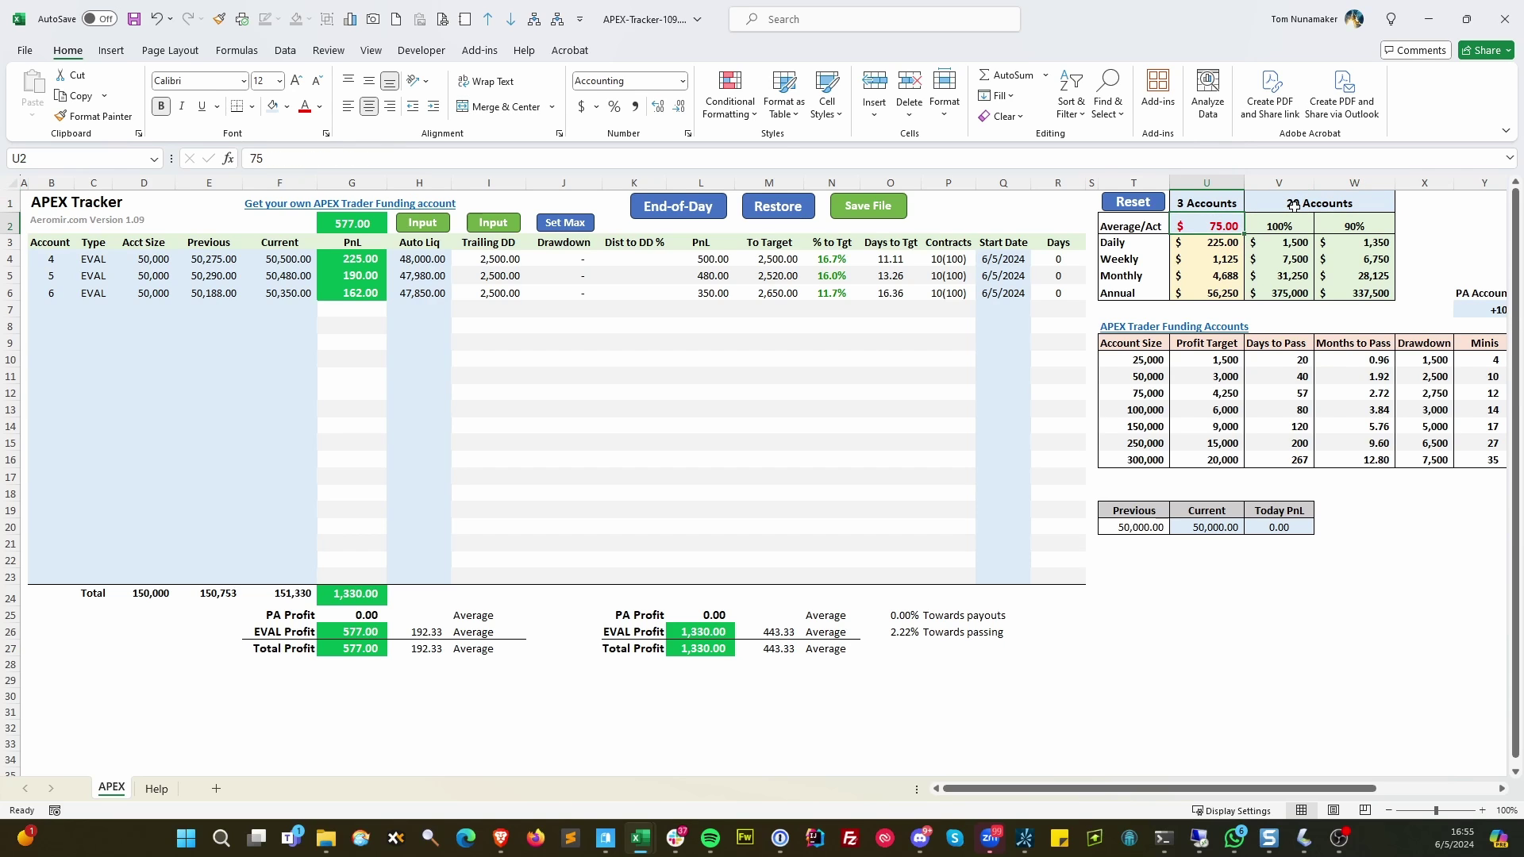
pyautogui.write('100')
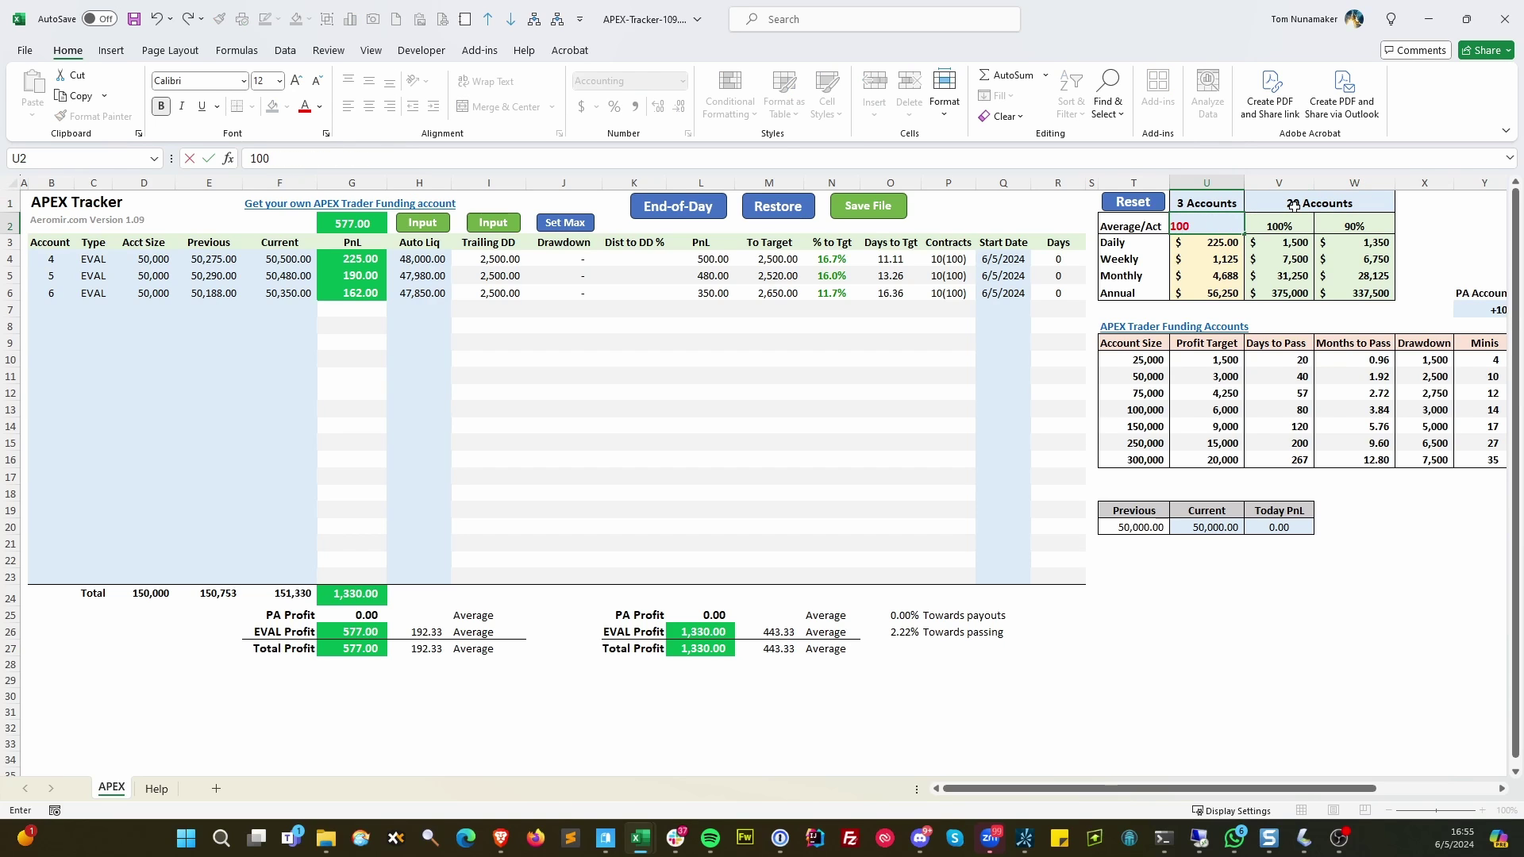
pyautogui.press('Return')
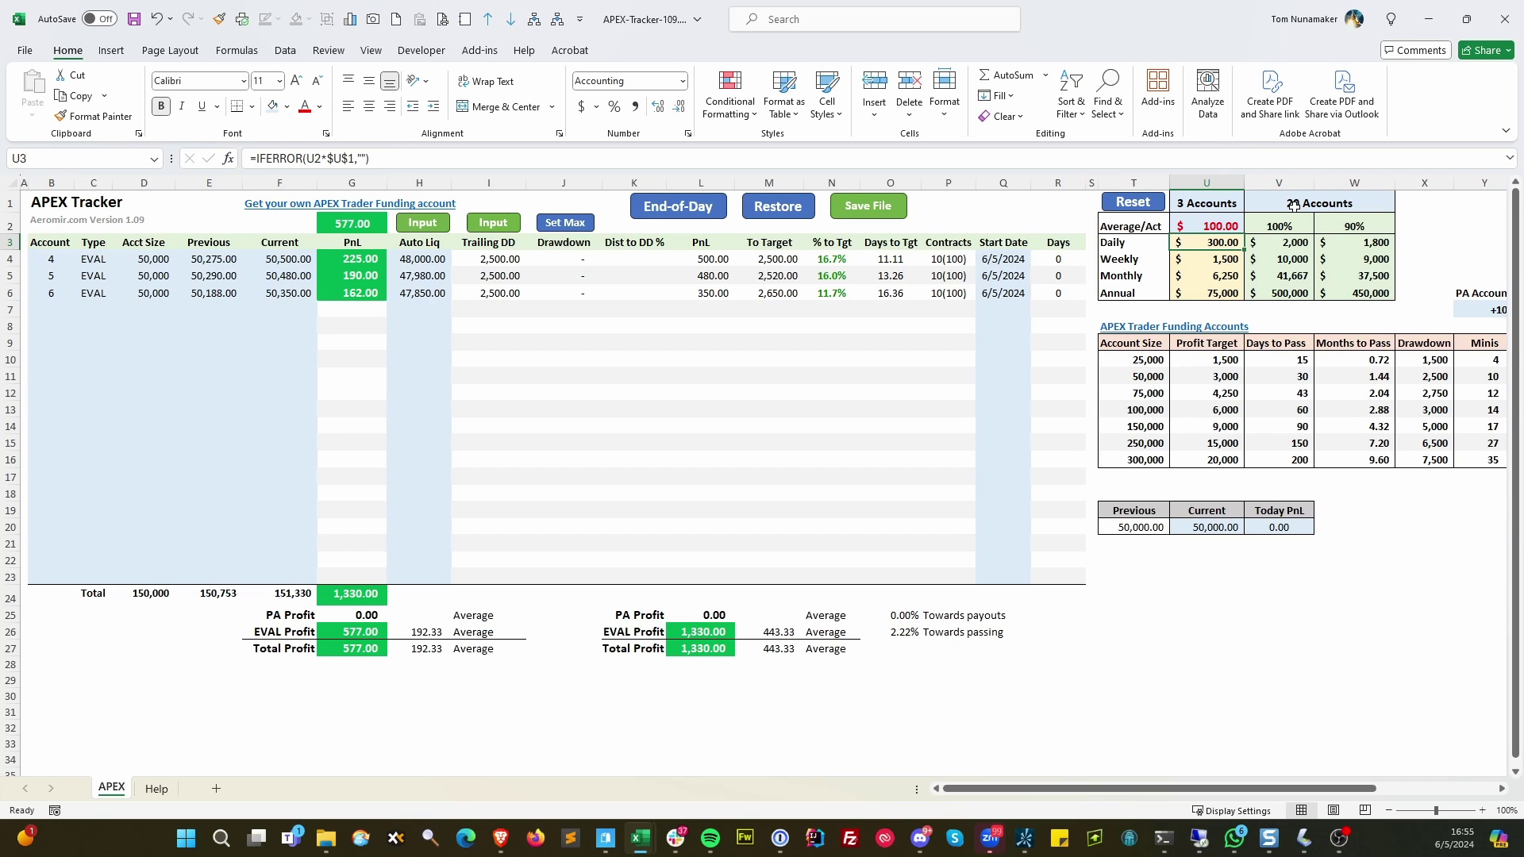
pyautogui.press('Up')
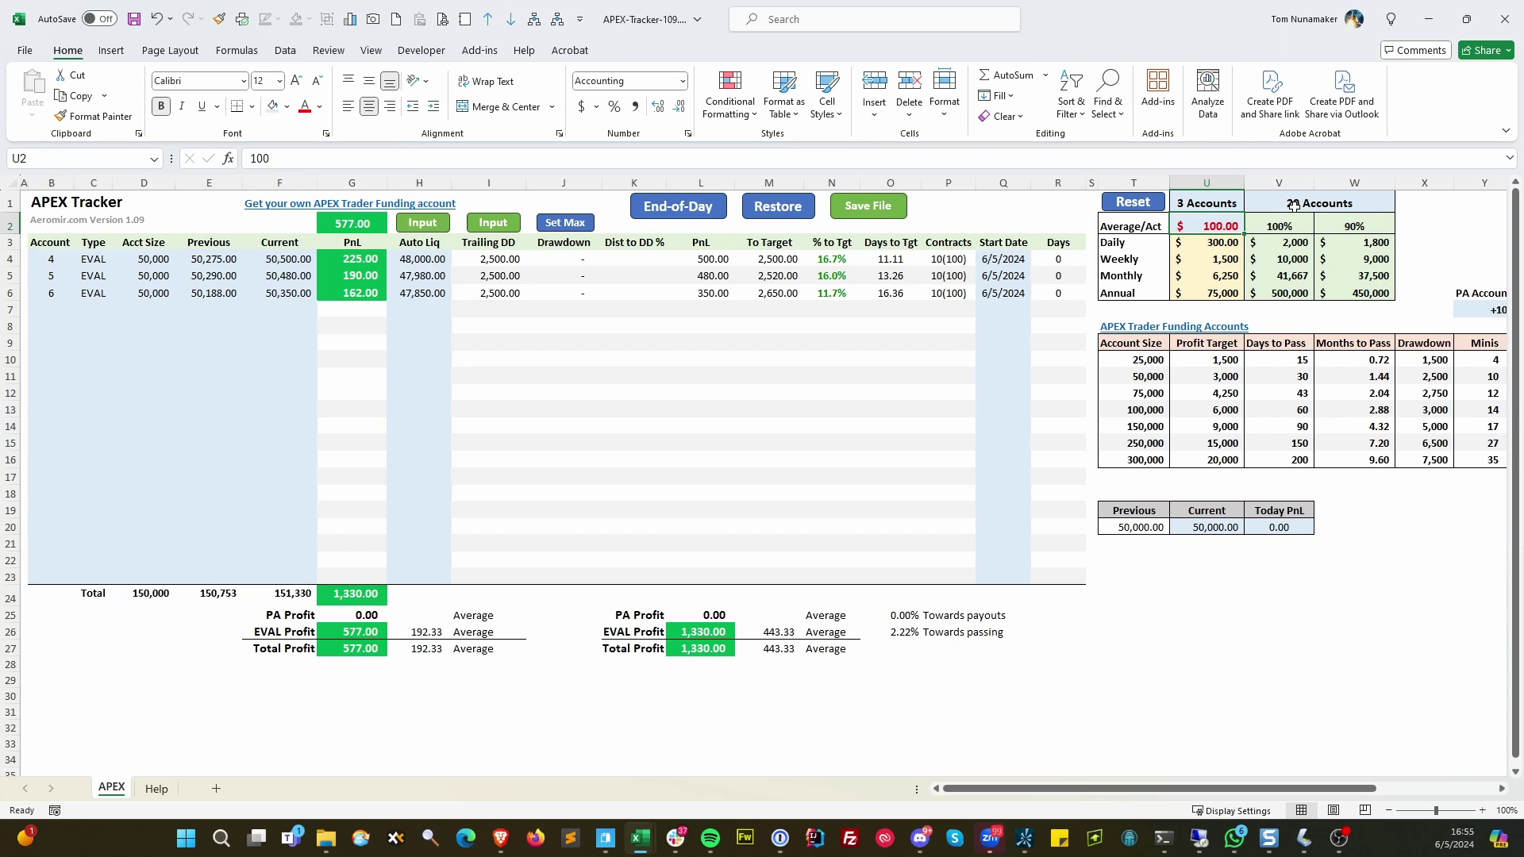
pyautogui.click(1378, 293)
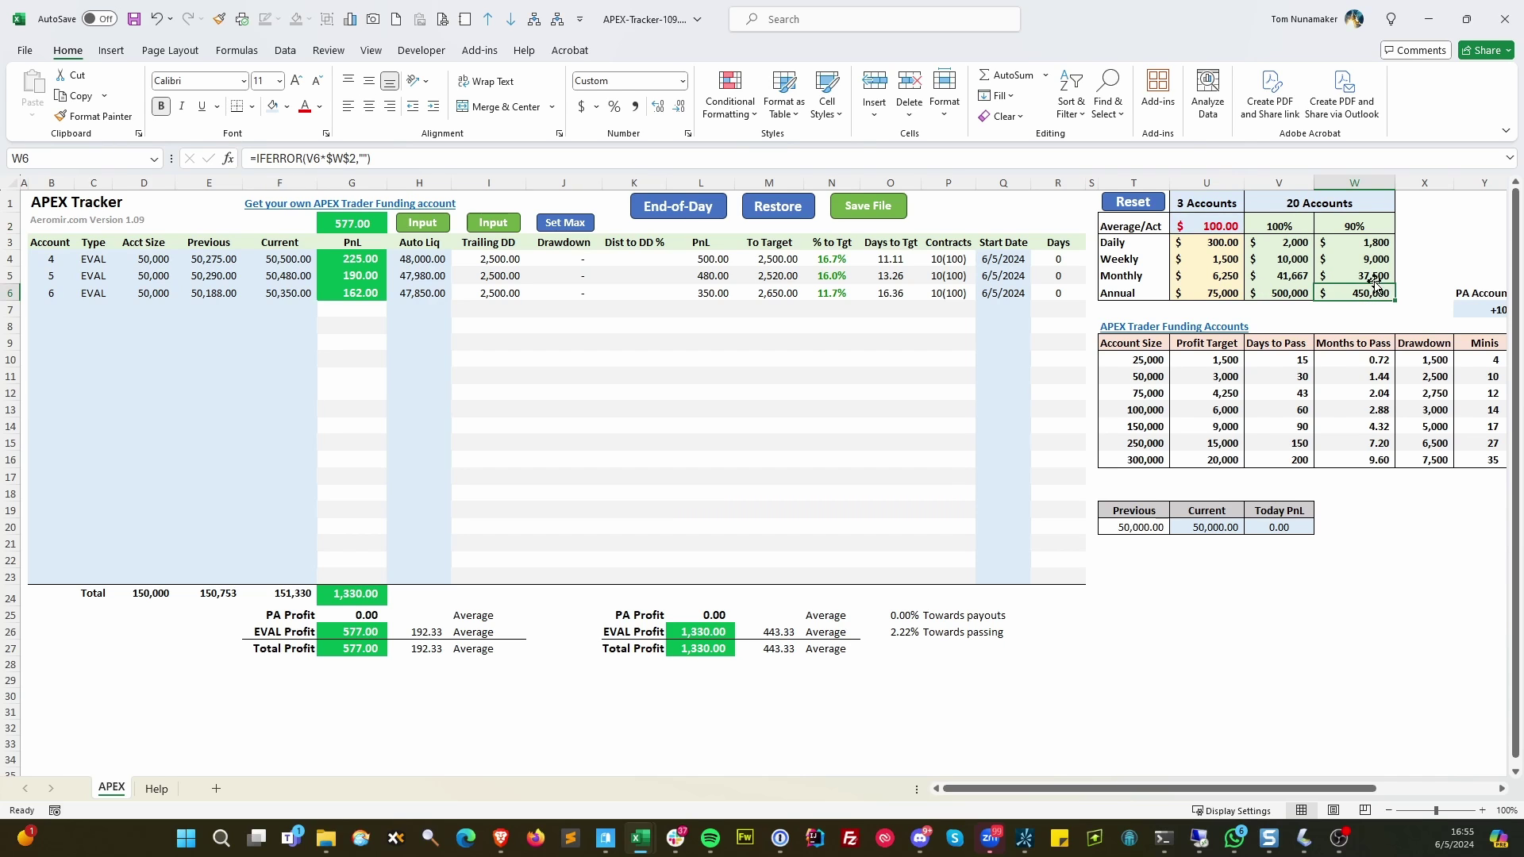
pyautogui.click(1375, 277)
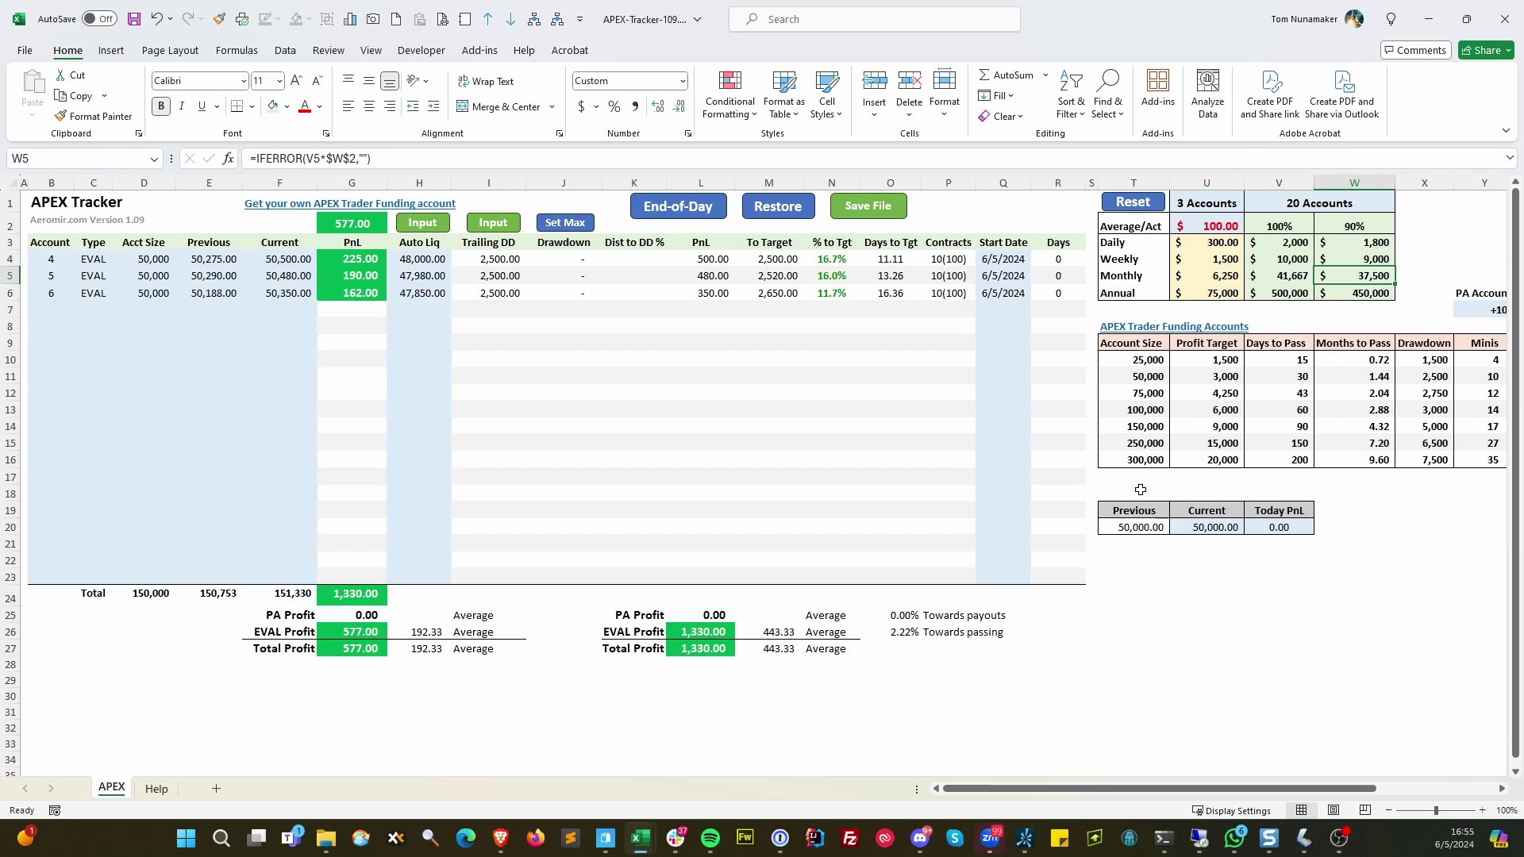
# - Enter 150 as the Average/Act daily figure in U2
pyautogui.moveTo(1085, 790); pyautogui.dragTo(1148, 790)
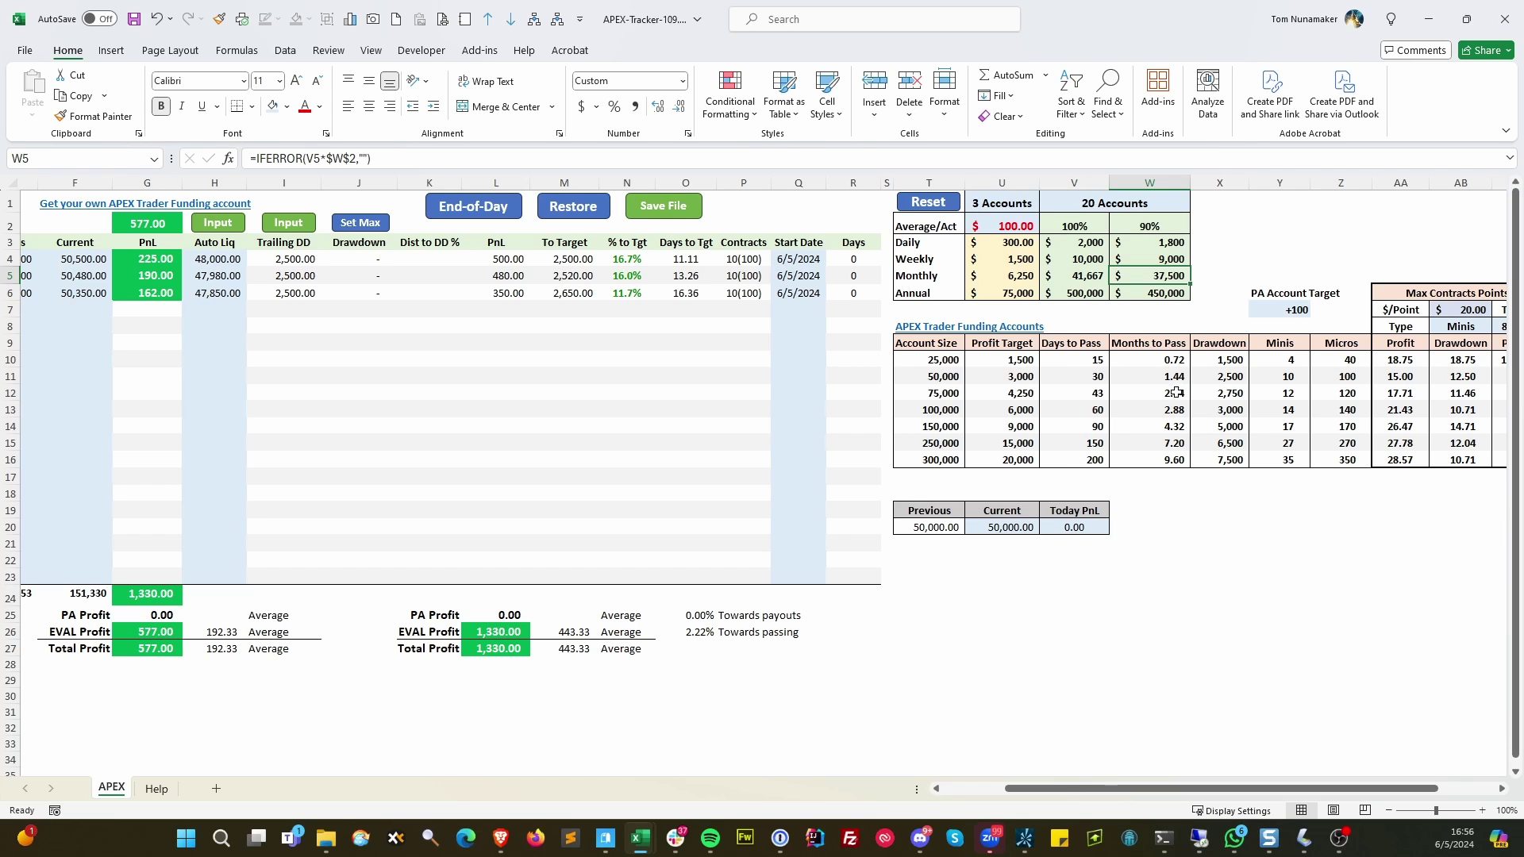
pyautogui.click(992, 231)
pyautogui.write('150')
pyautogui.press('Return')
# - Review the updated Days and Months to Pass and the 25,000 account's contract limits
pyautogui.click(1105, 361)
pyautogui.moveTo(1141, 363); pyautogui.dragTo(1186, 459)
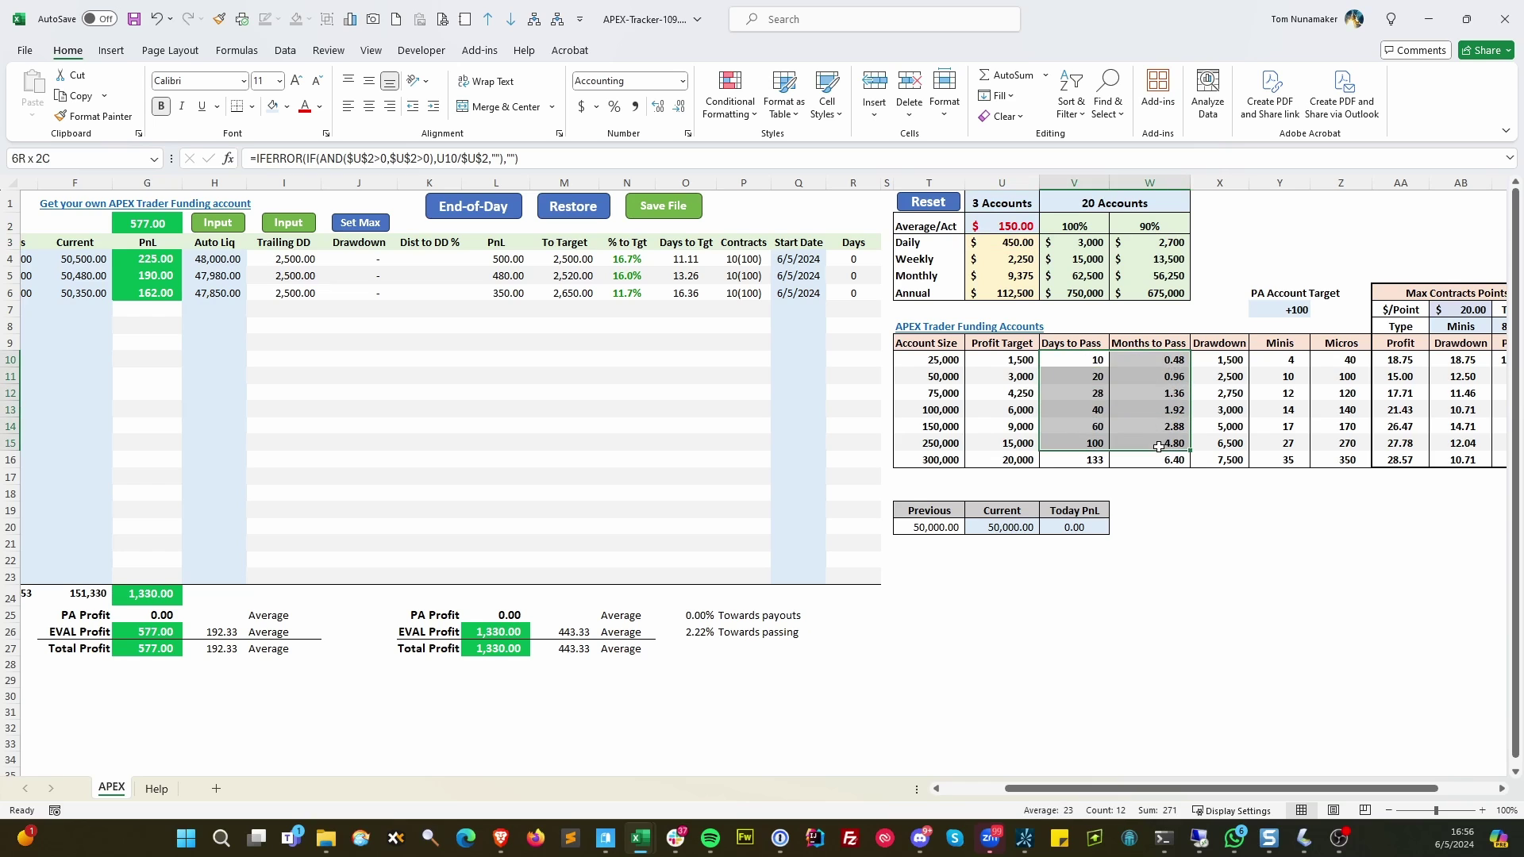
pyautogui.click(1005, 223)
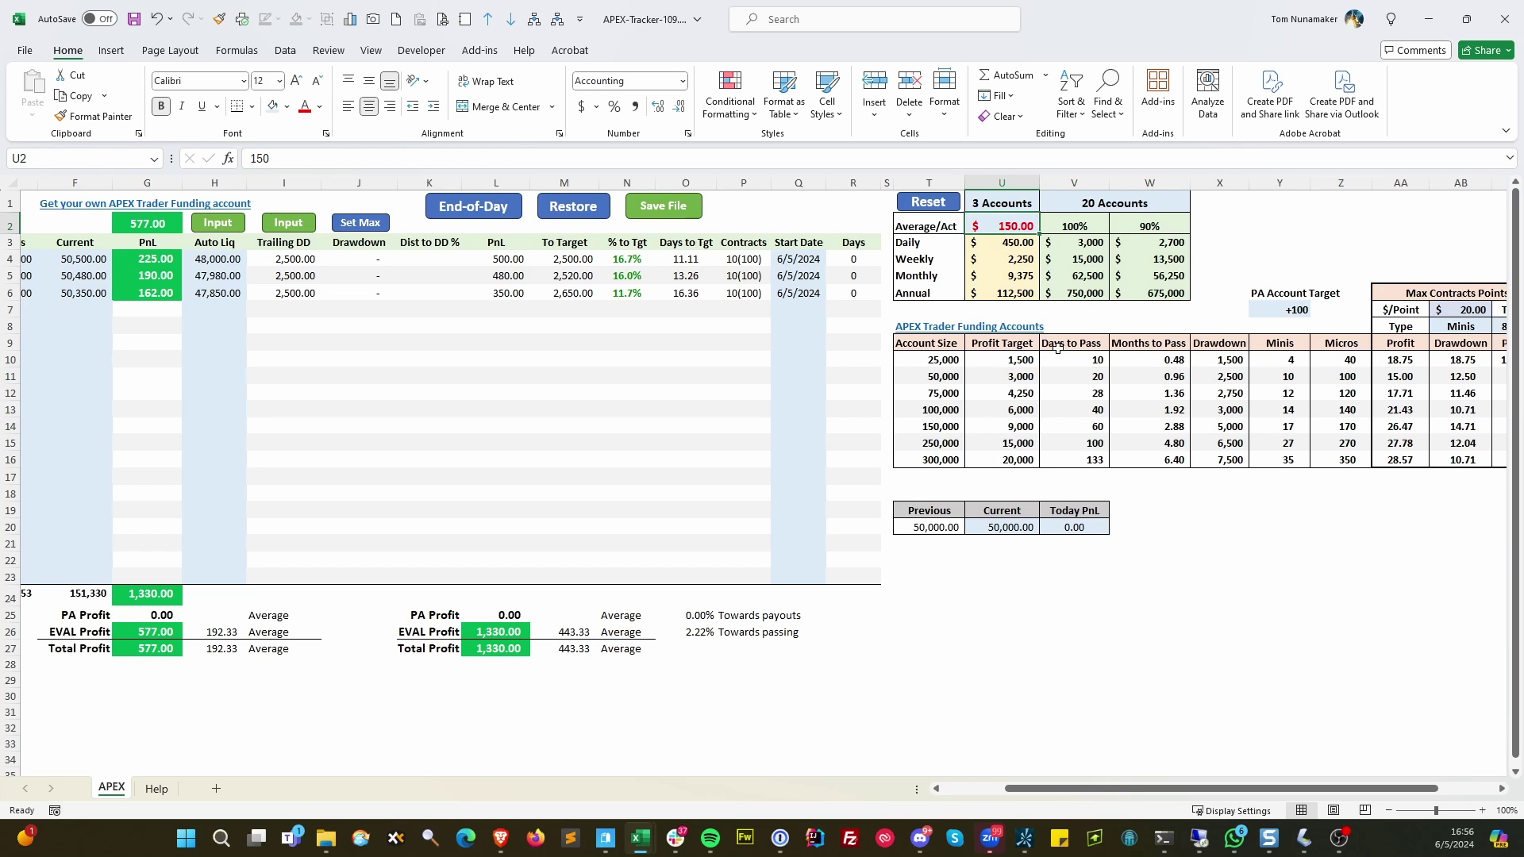
pyautogui.click(1081, 359)
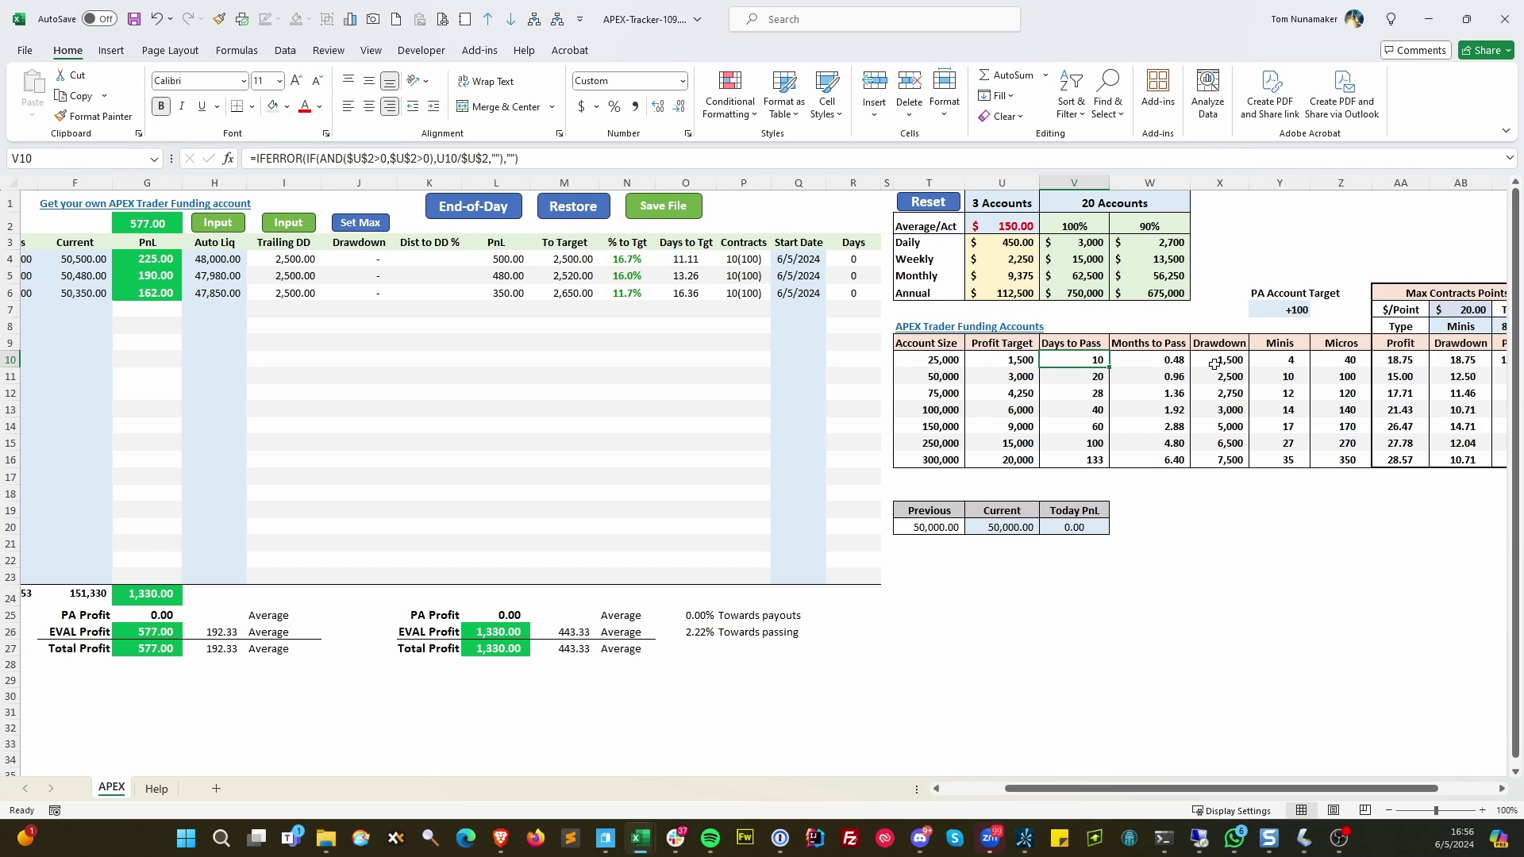
pyautogui.click(1280, 362)
pyautogui.press('Right')
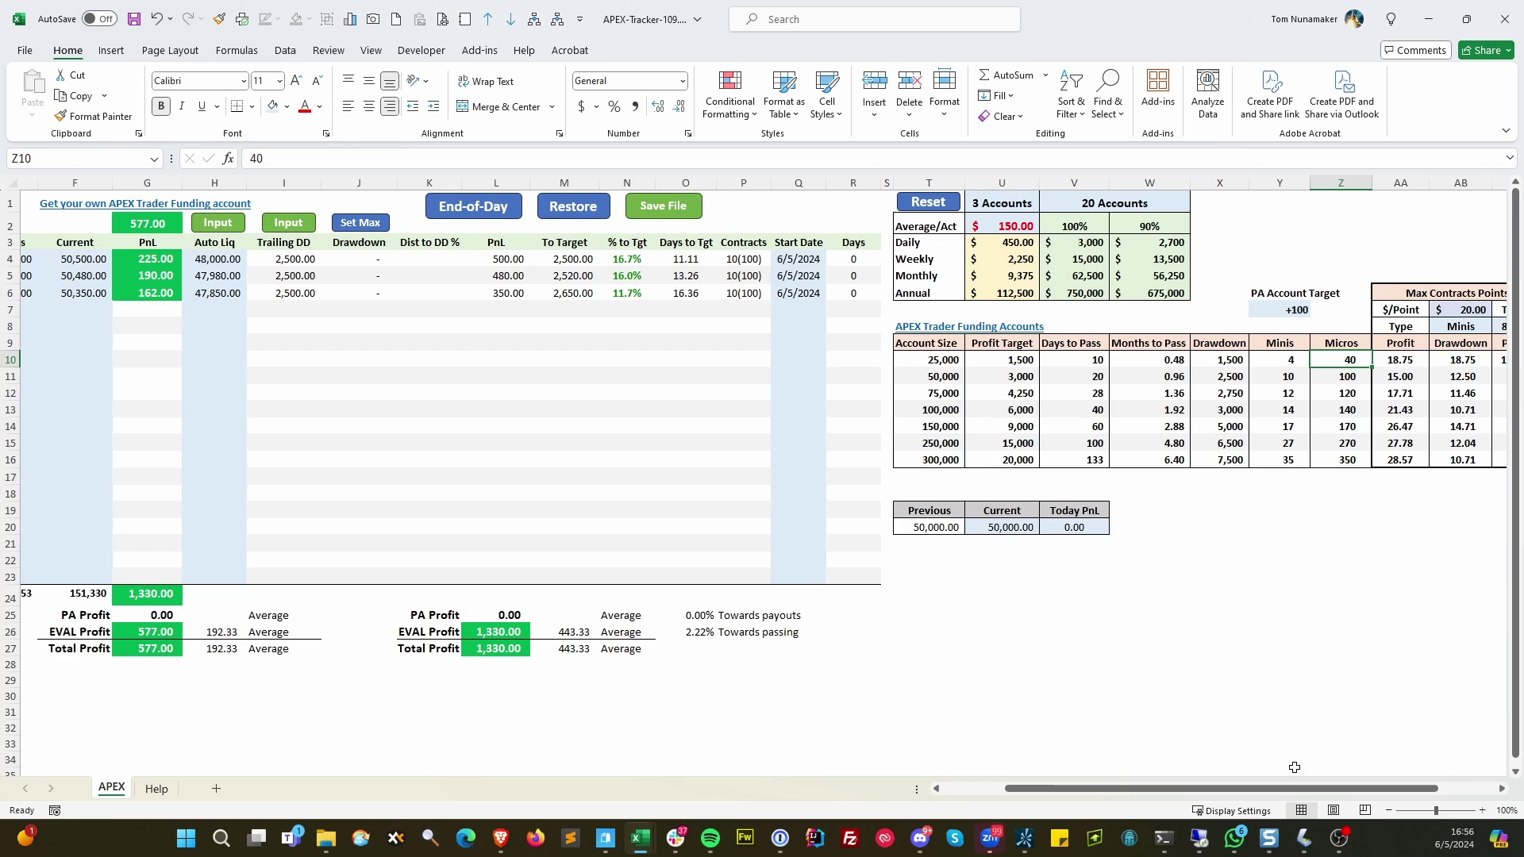
# - Inspect the 50,000 row's Minis limit, profit and drawdown points, and dollars per point
pyautogui.moveTo(1349, 788); pyautogui.dragTo(1406, 788)
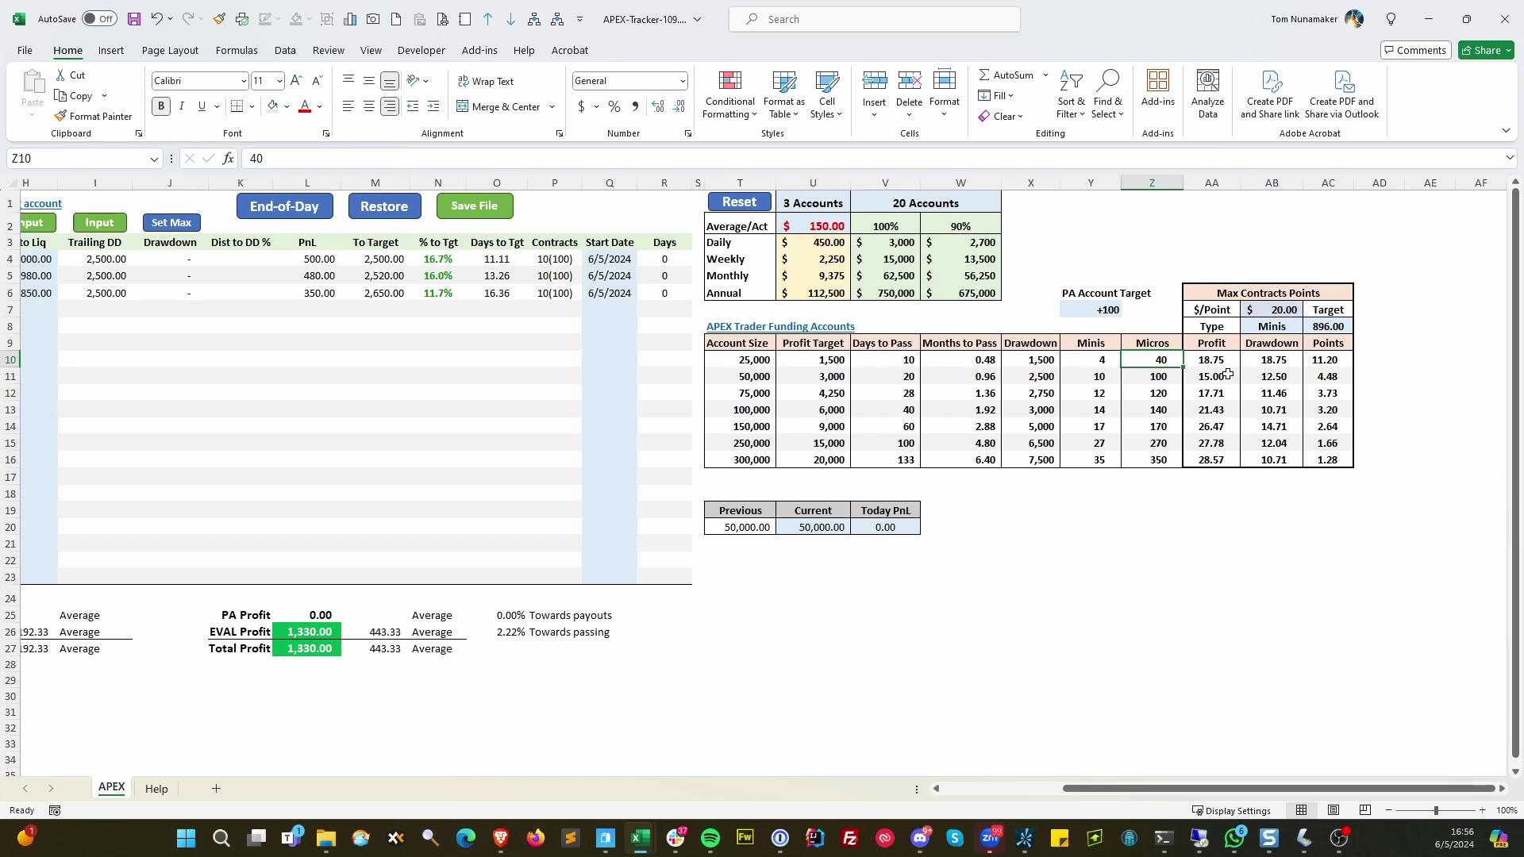
pyautogui.press('Down')
pyautogui.hotkey('ctrl', 'Left')
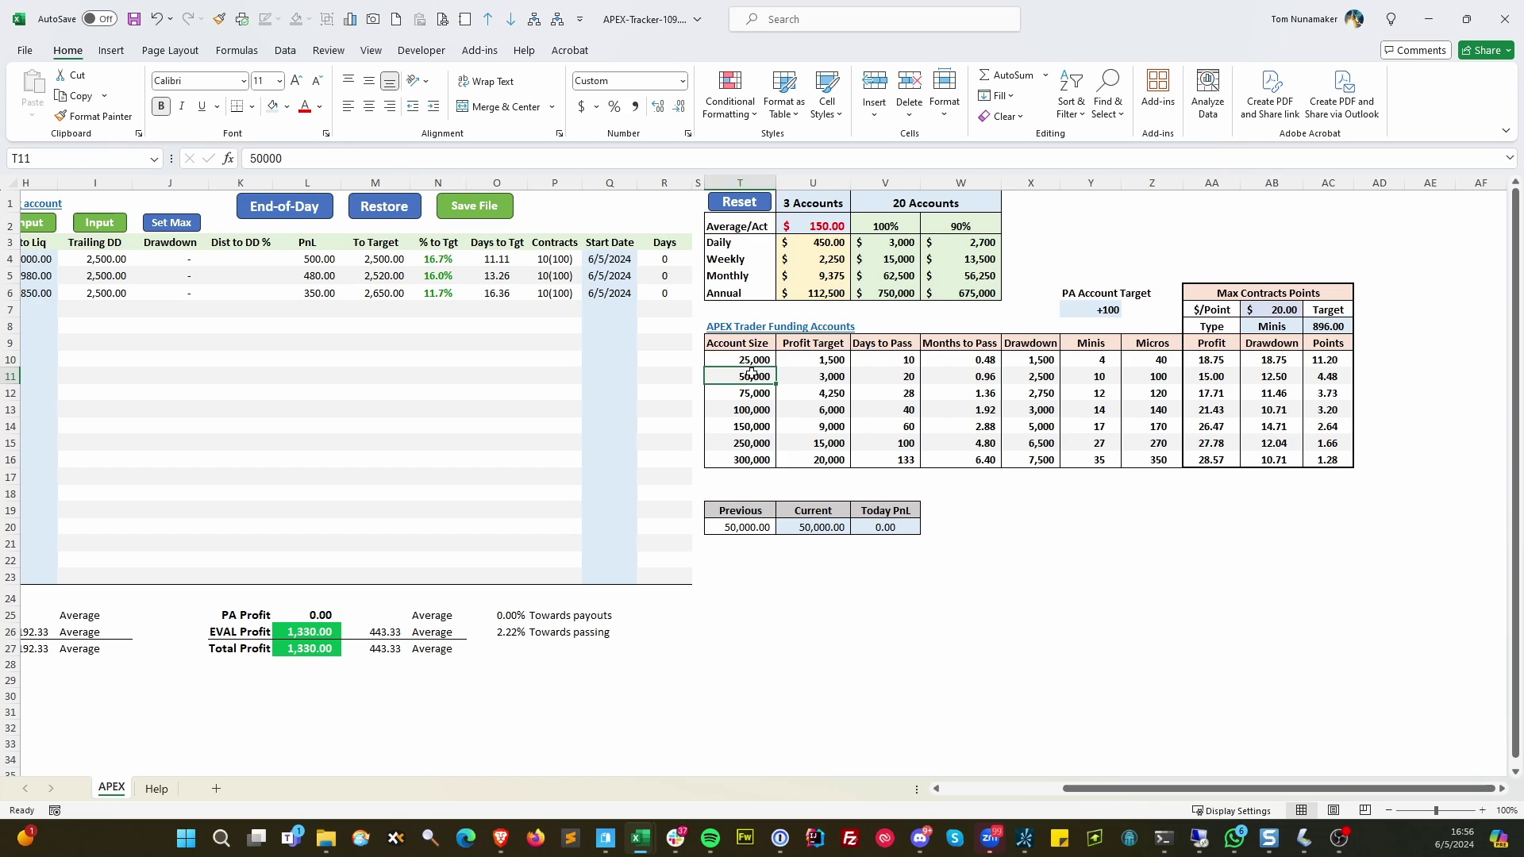
pyautogui.click(1092, 380)
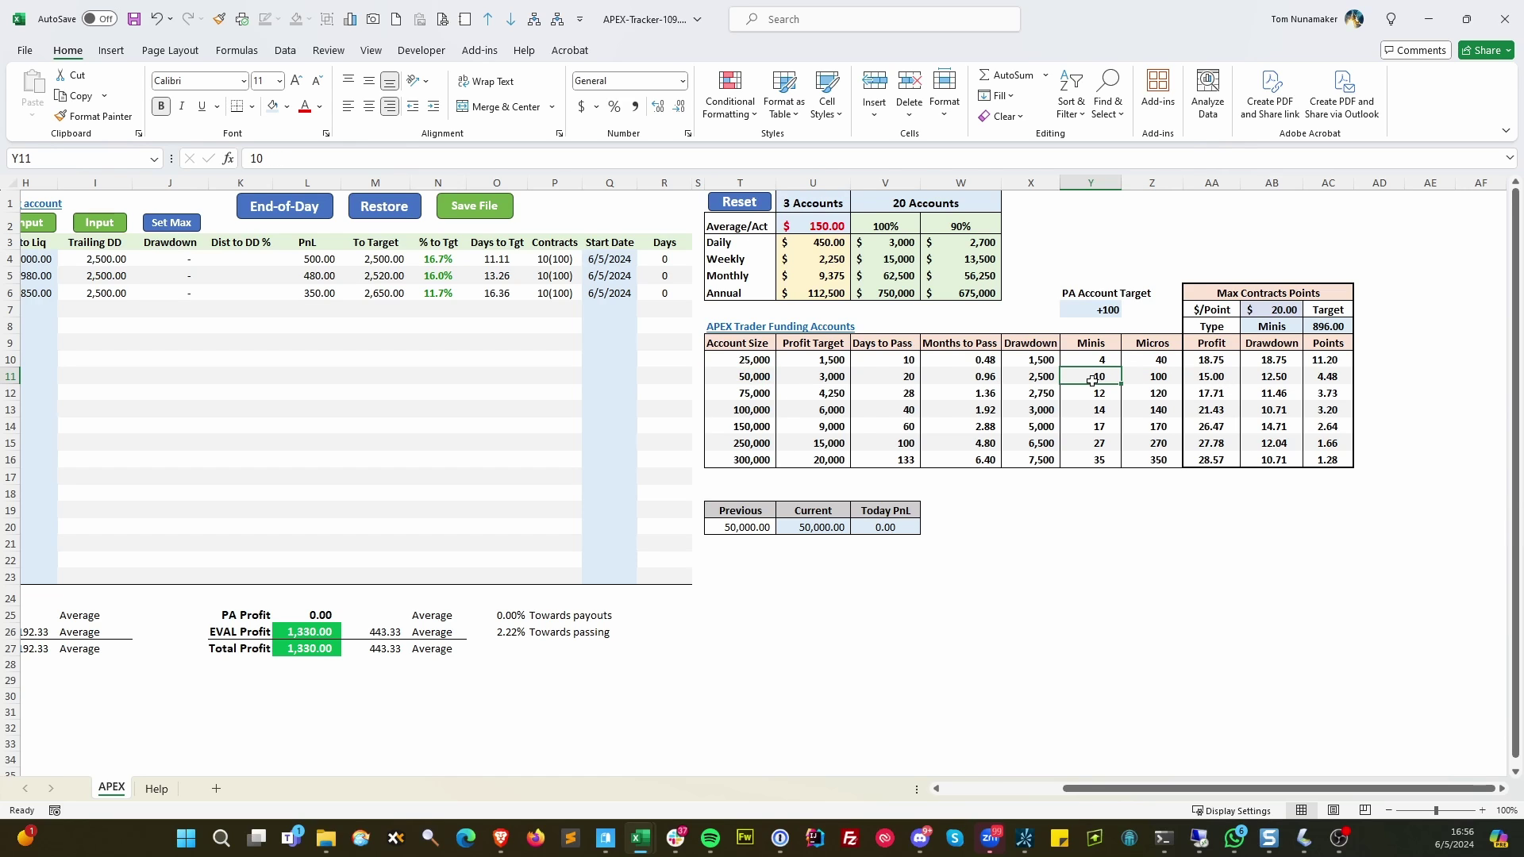
pyautogui.click(1221, 377)
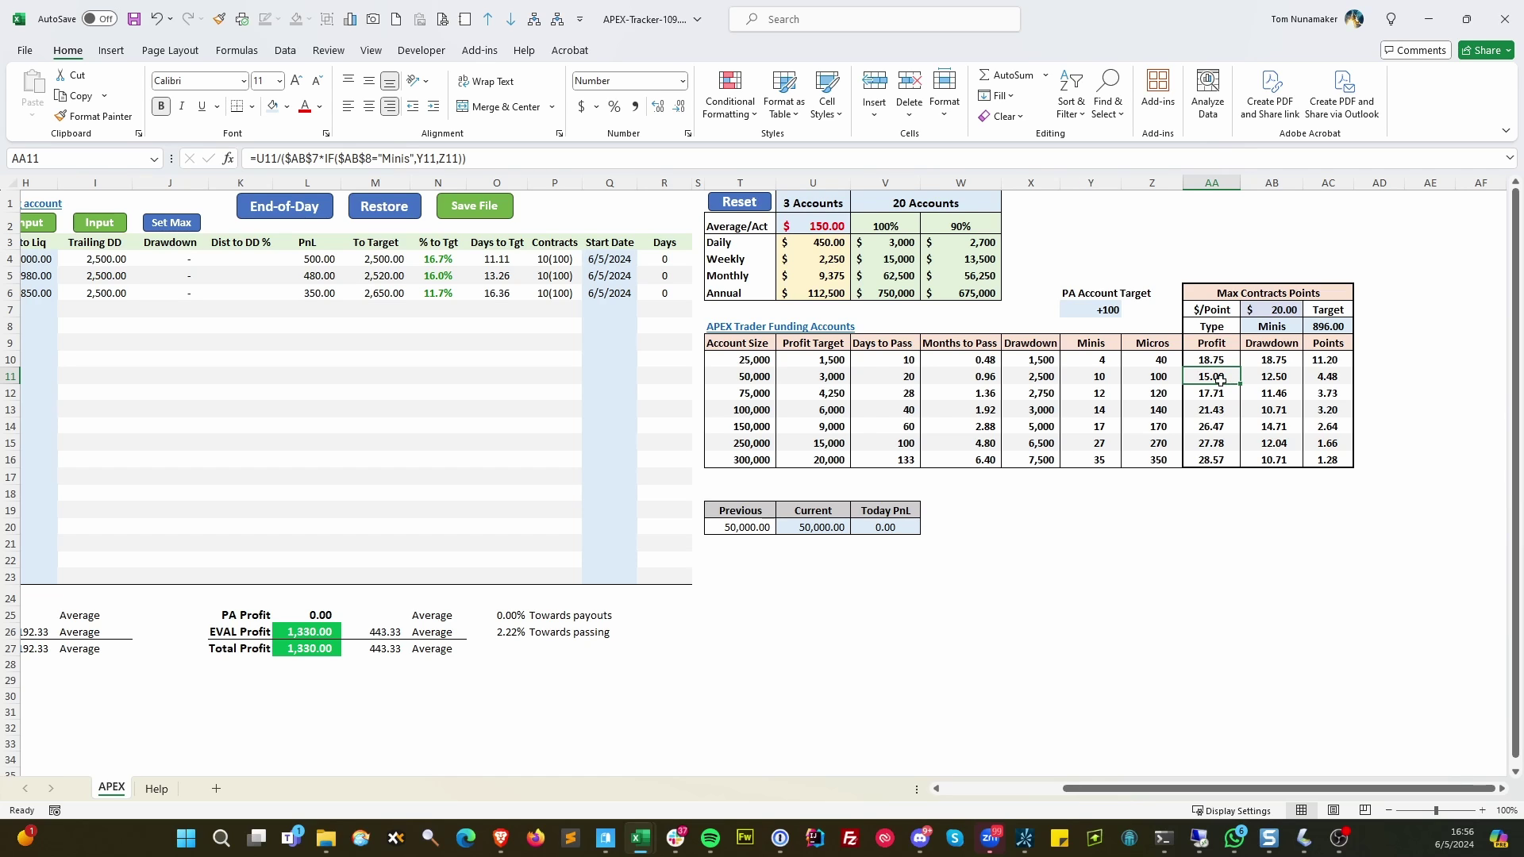
pyautogui.click(1263, 311)
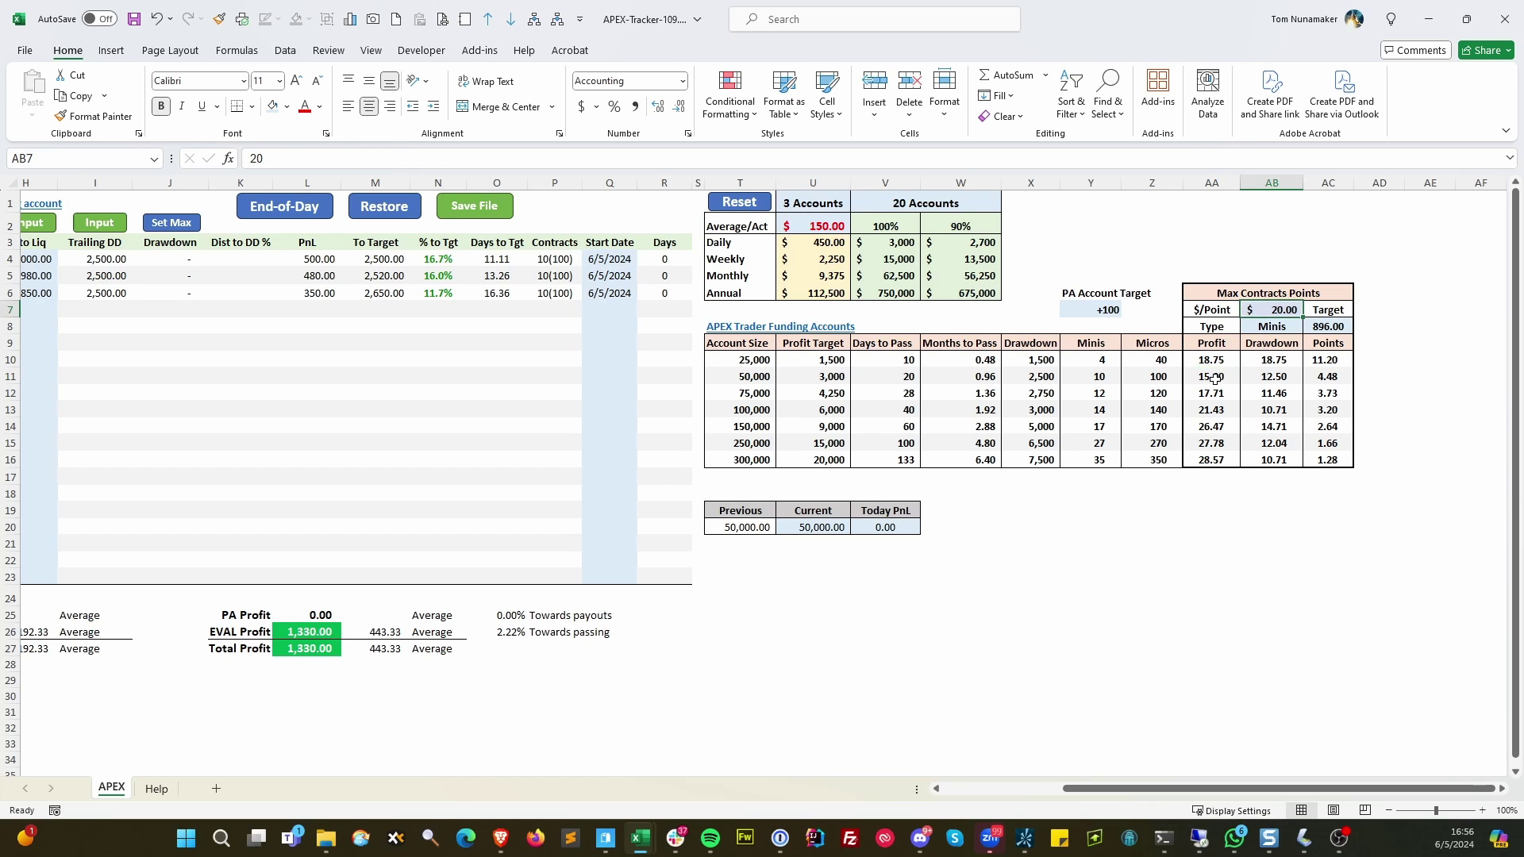
pyautogui.click(1298, 377)
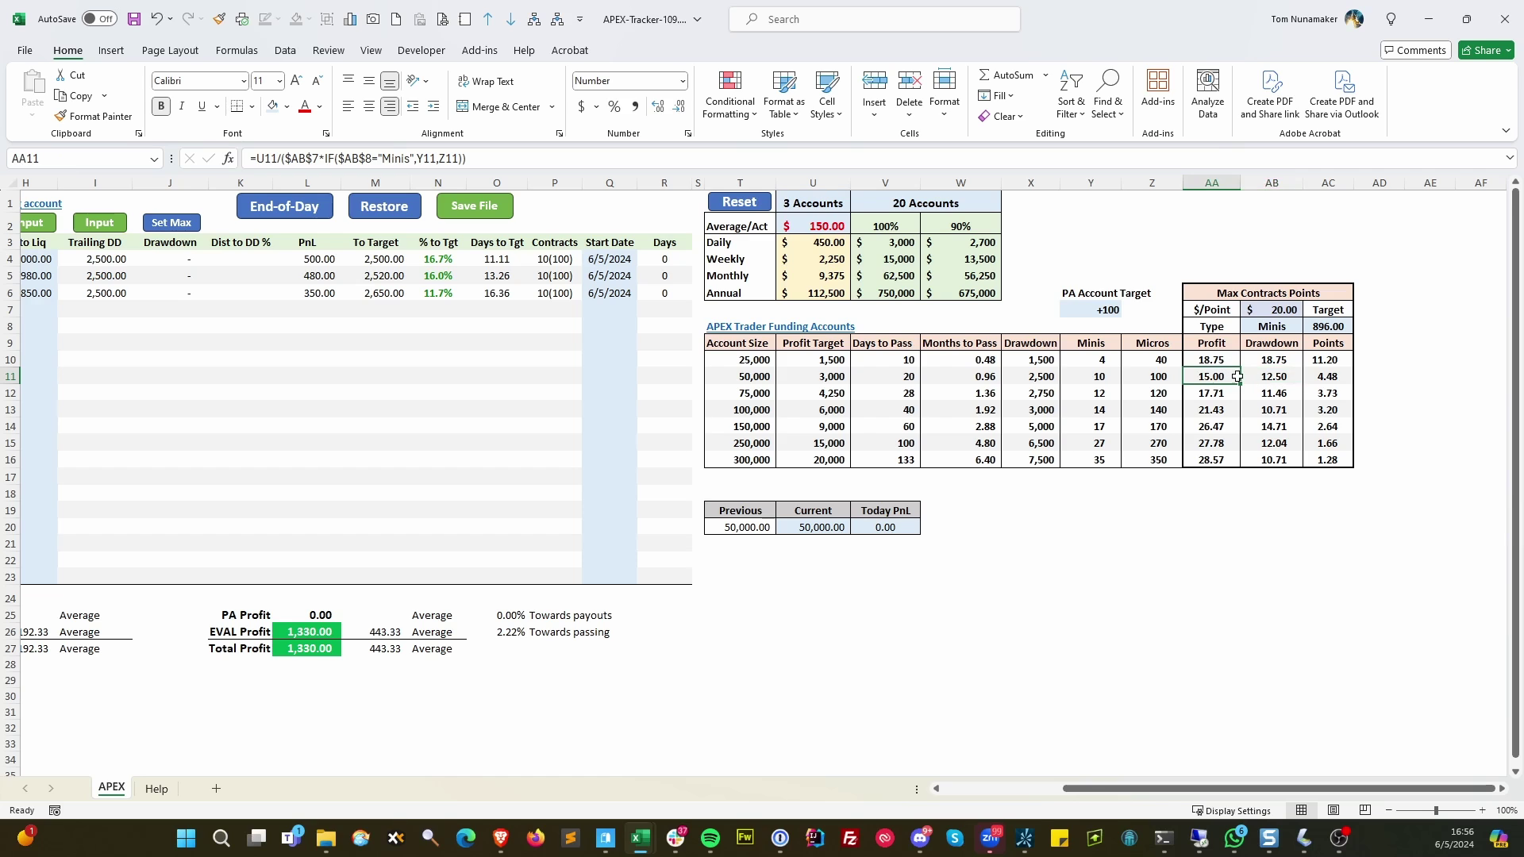
pyautogui.moveTo(1206, 376); pyautogui.dragTo(1270, 377)
# - Change the Max Contracts Points target to 500 and check the target points and PA Account Target
pyautogui.click(1339, 324)
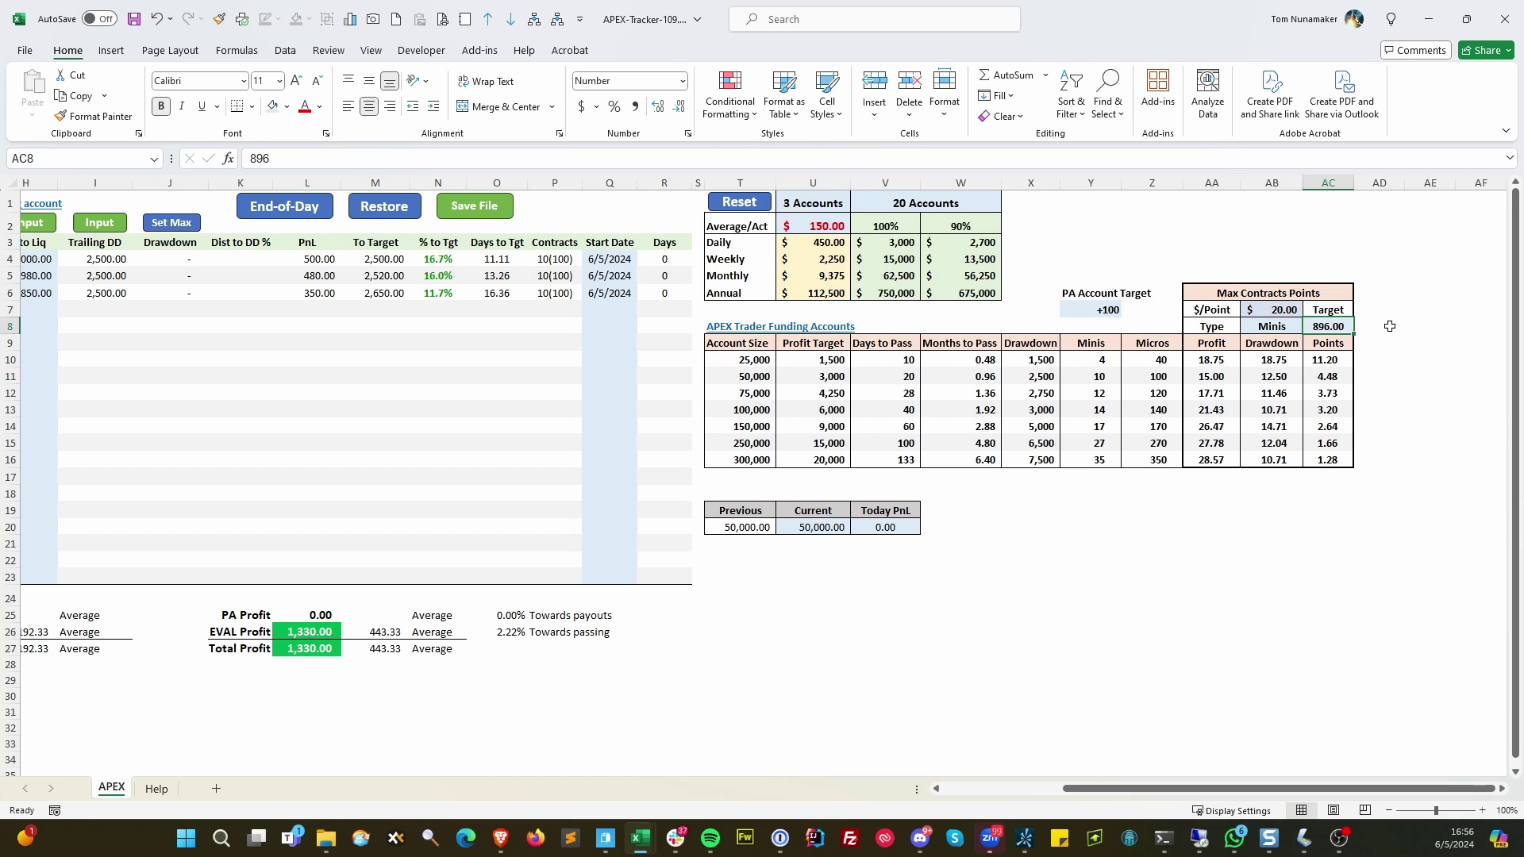
pyautogui.write('500')
pyautogui.press('Return')
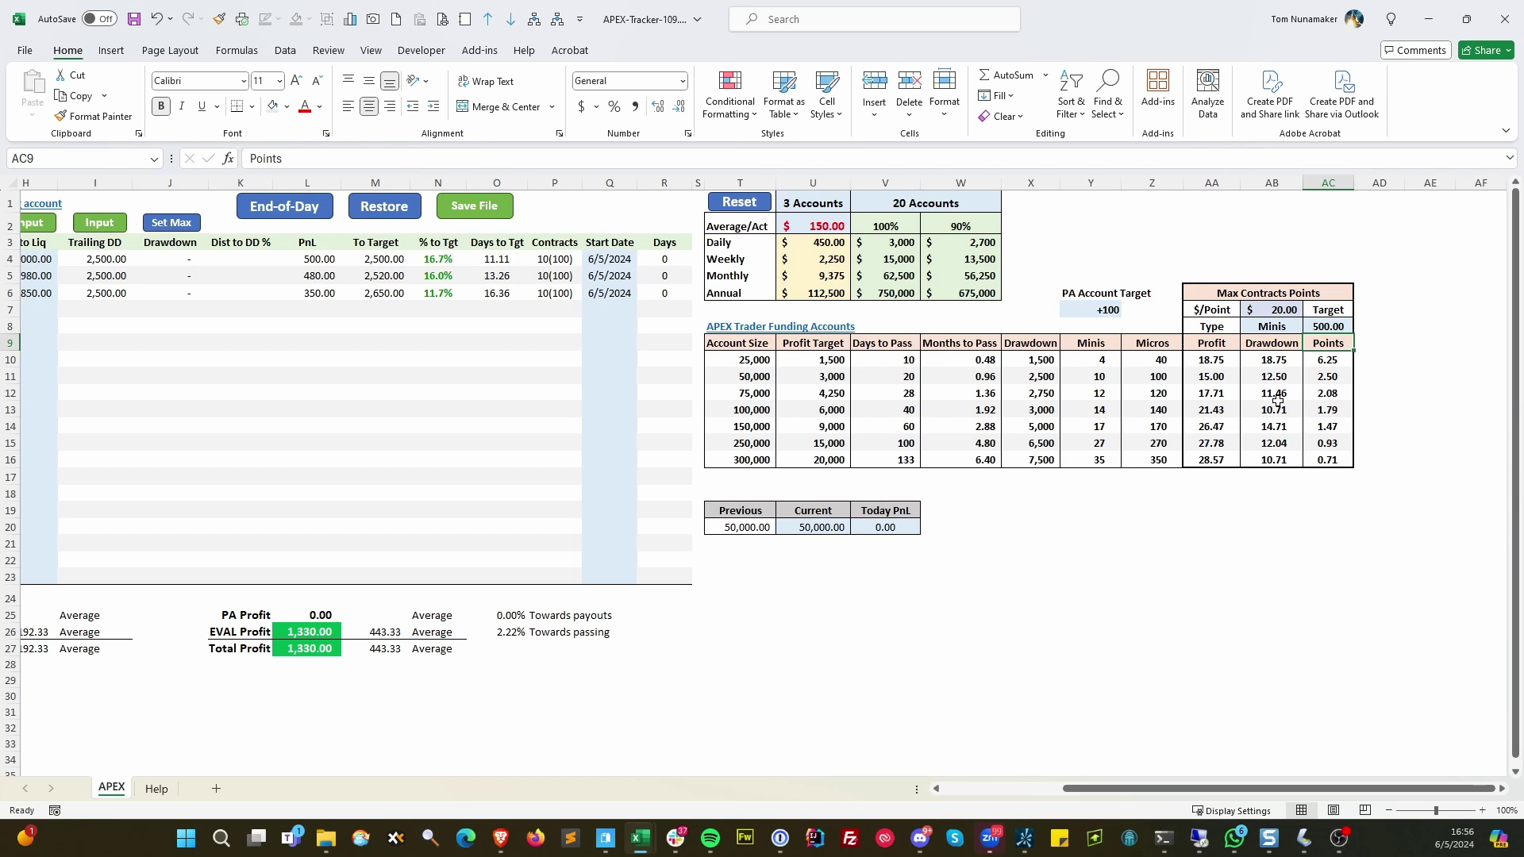
pyautogui.click(1329, 373)
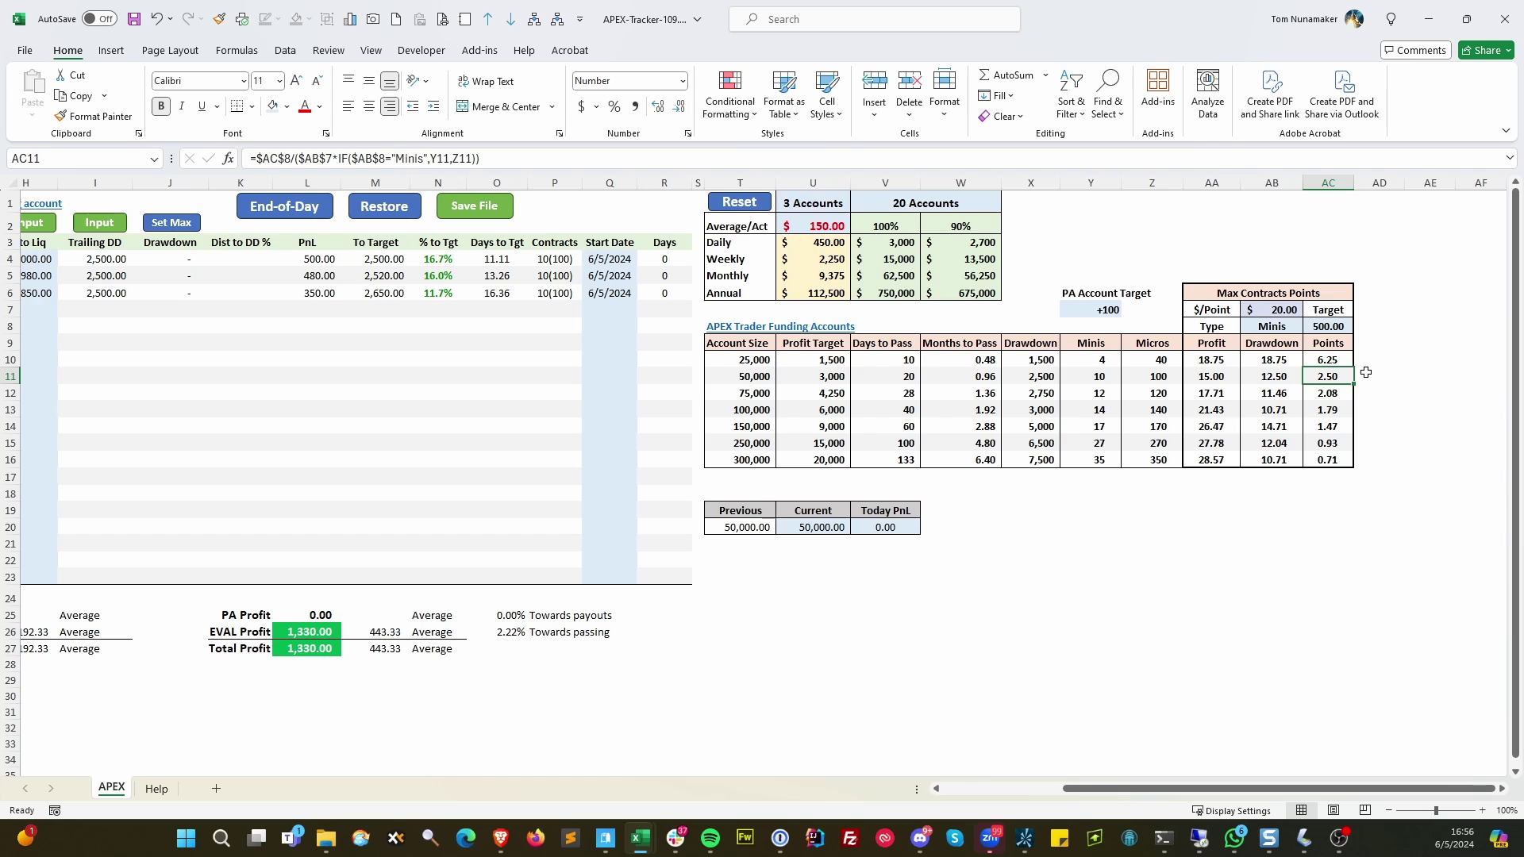
pyautogui.click(1092, 304)
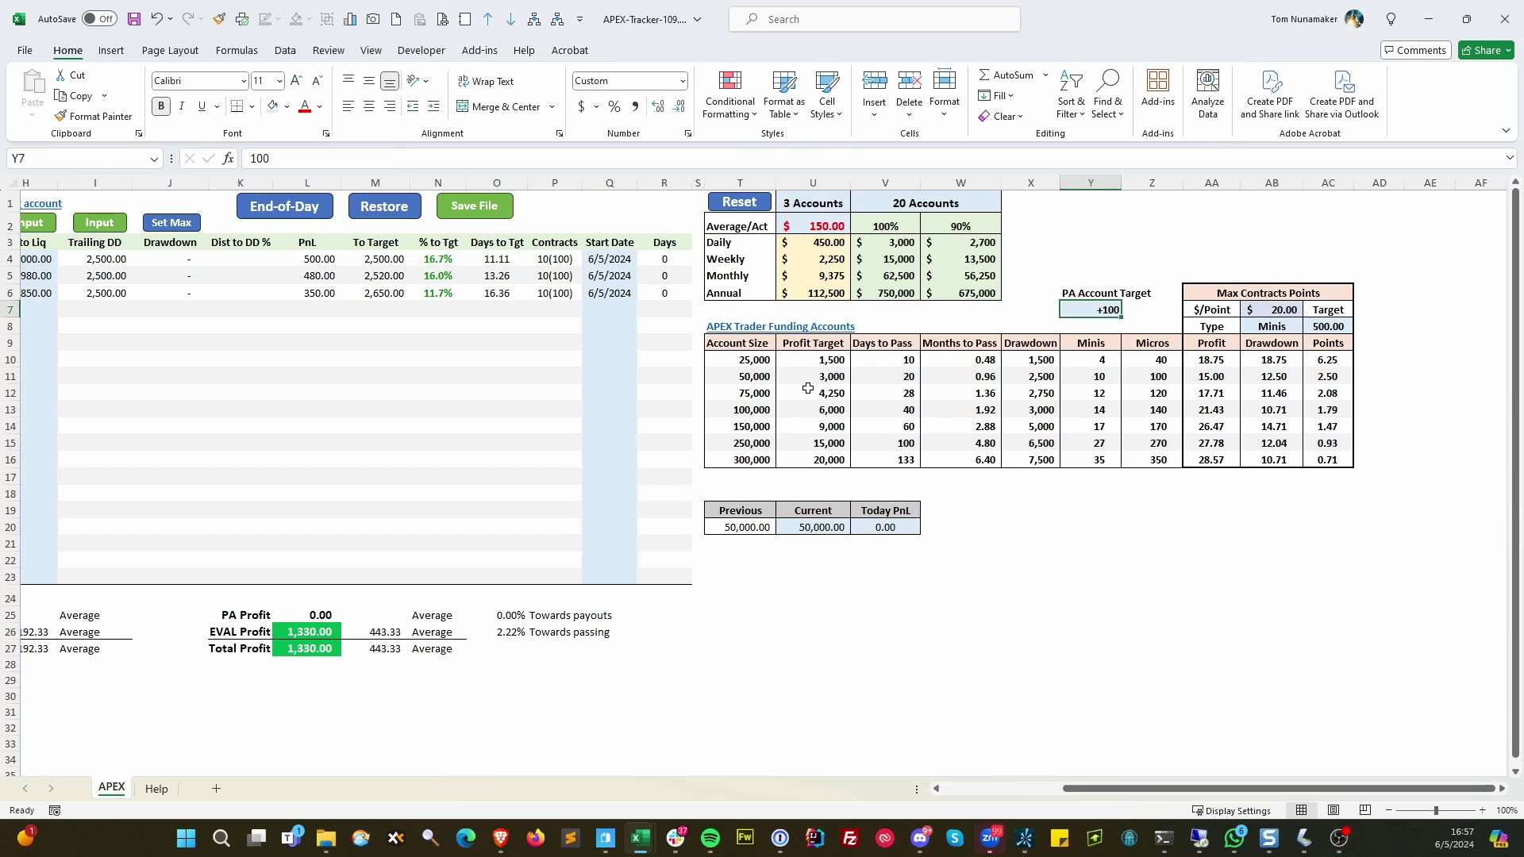
pyautogui.click(746, 380)
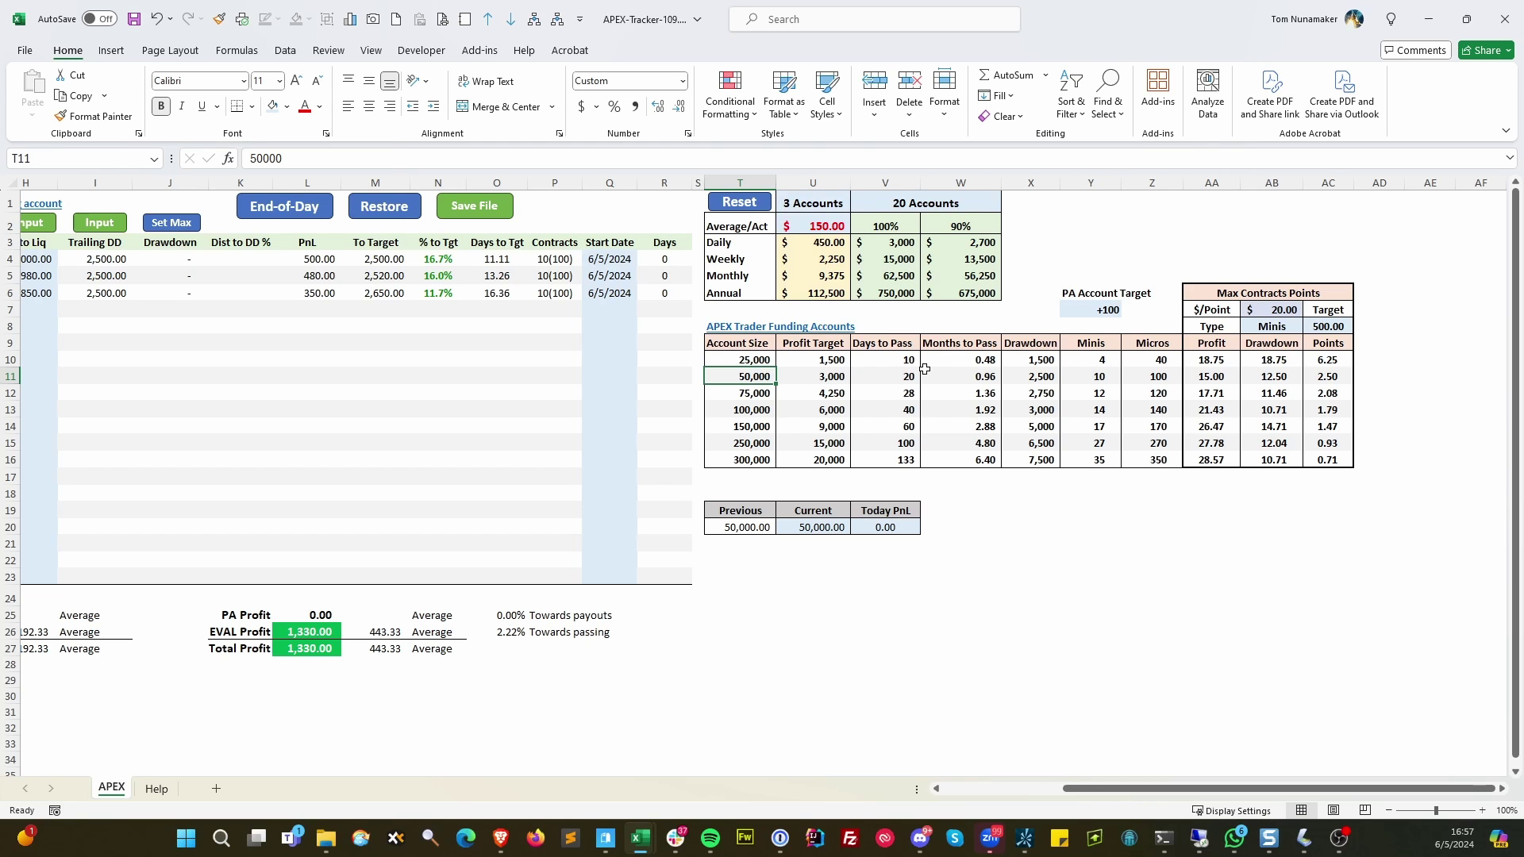
pyautogui.click(1032, 377)
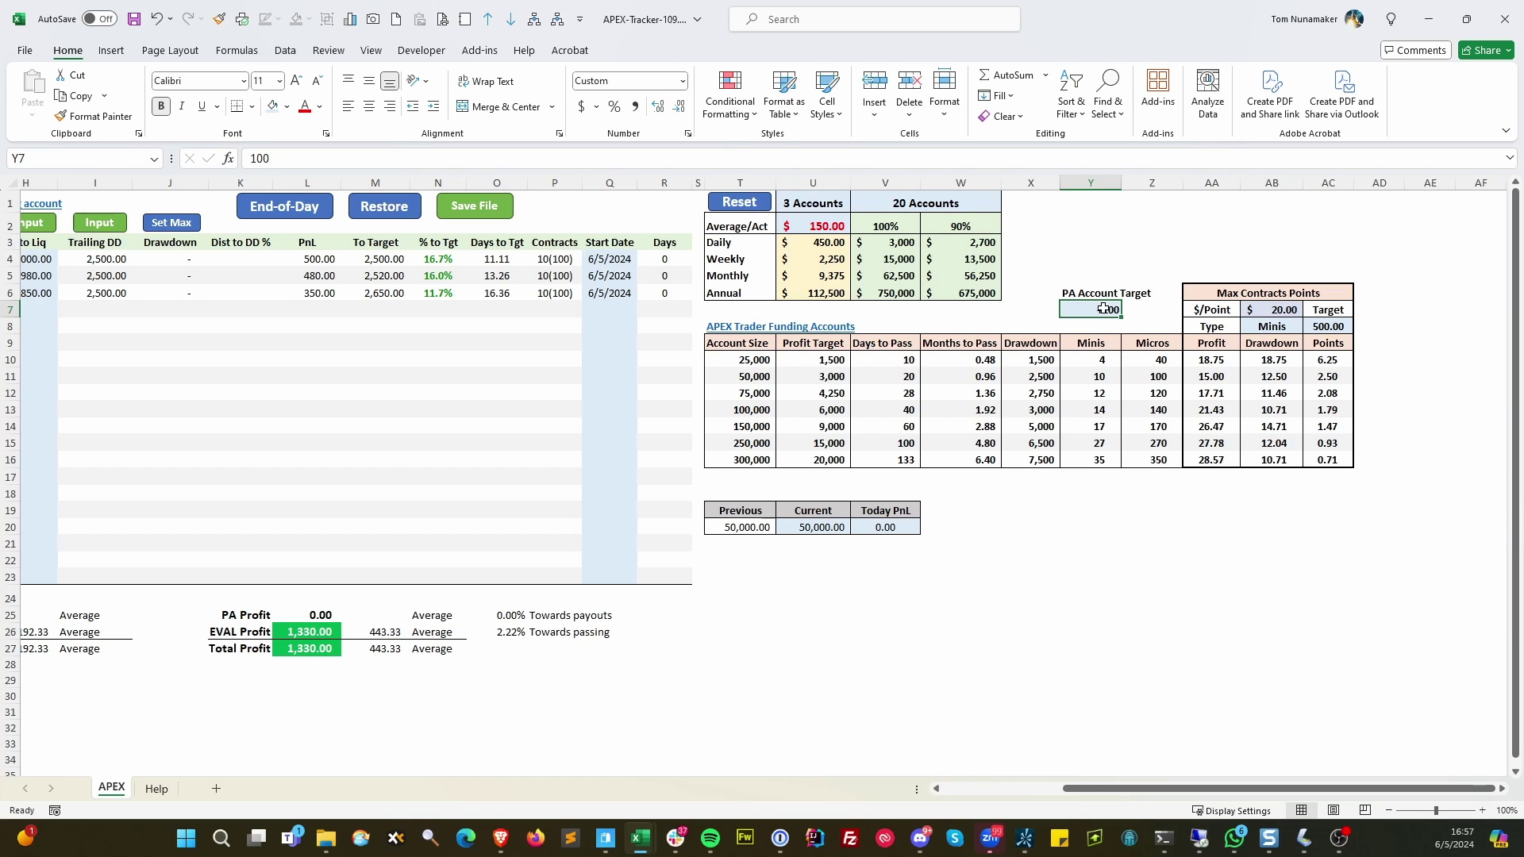
pyautogui.moveTo(1072, 788); pyautogui.dragTo(963, 788)
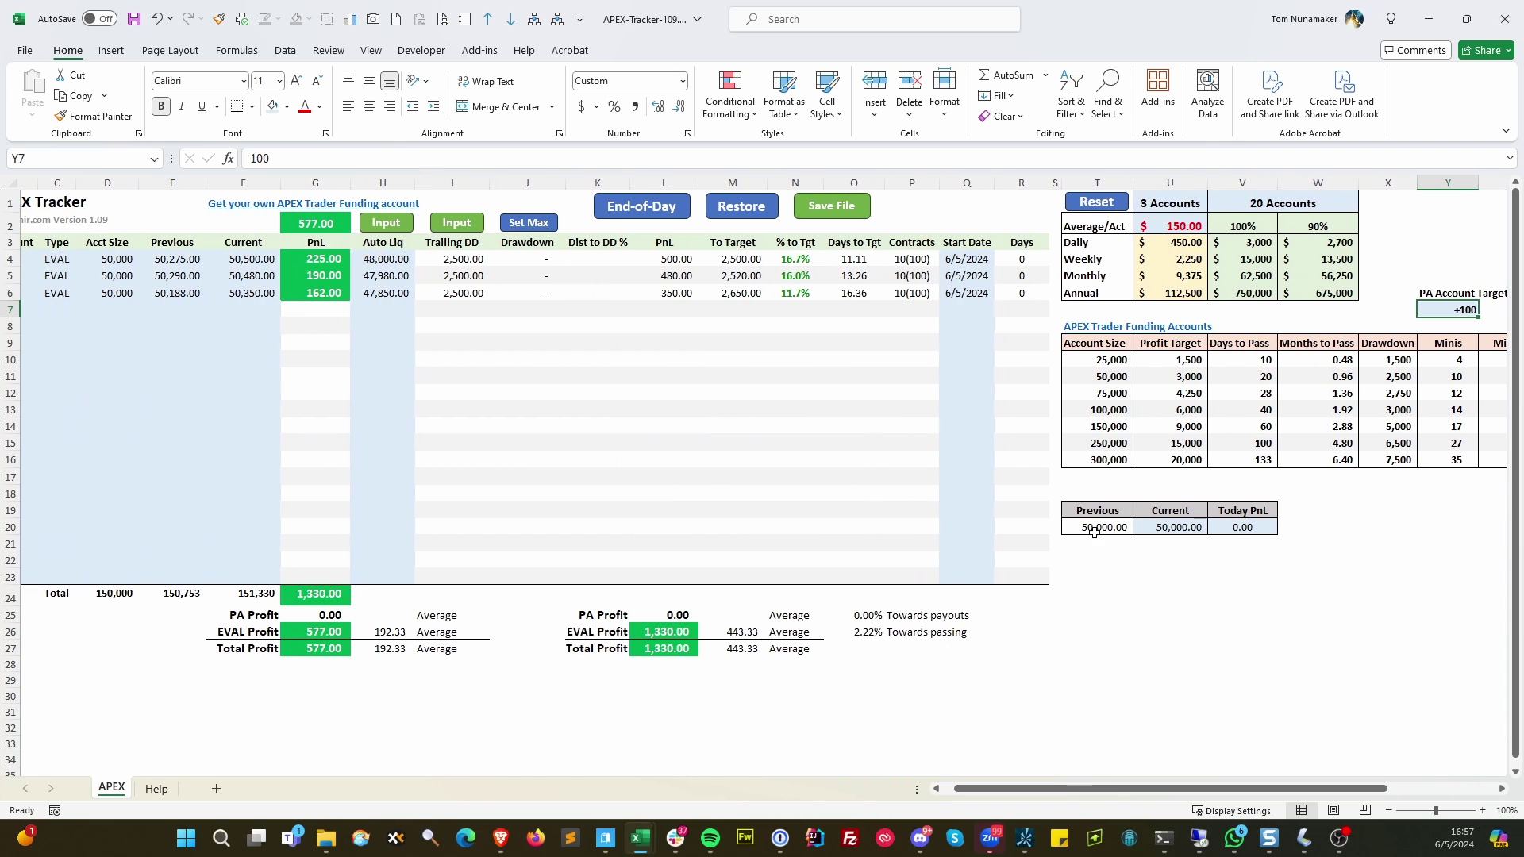
# - Enter 50,551 as the first account's Current balance
pyautogui.click(238, 262)
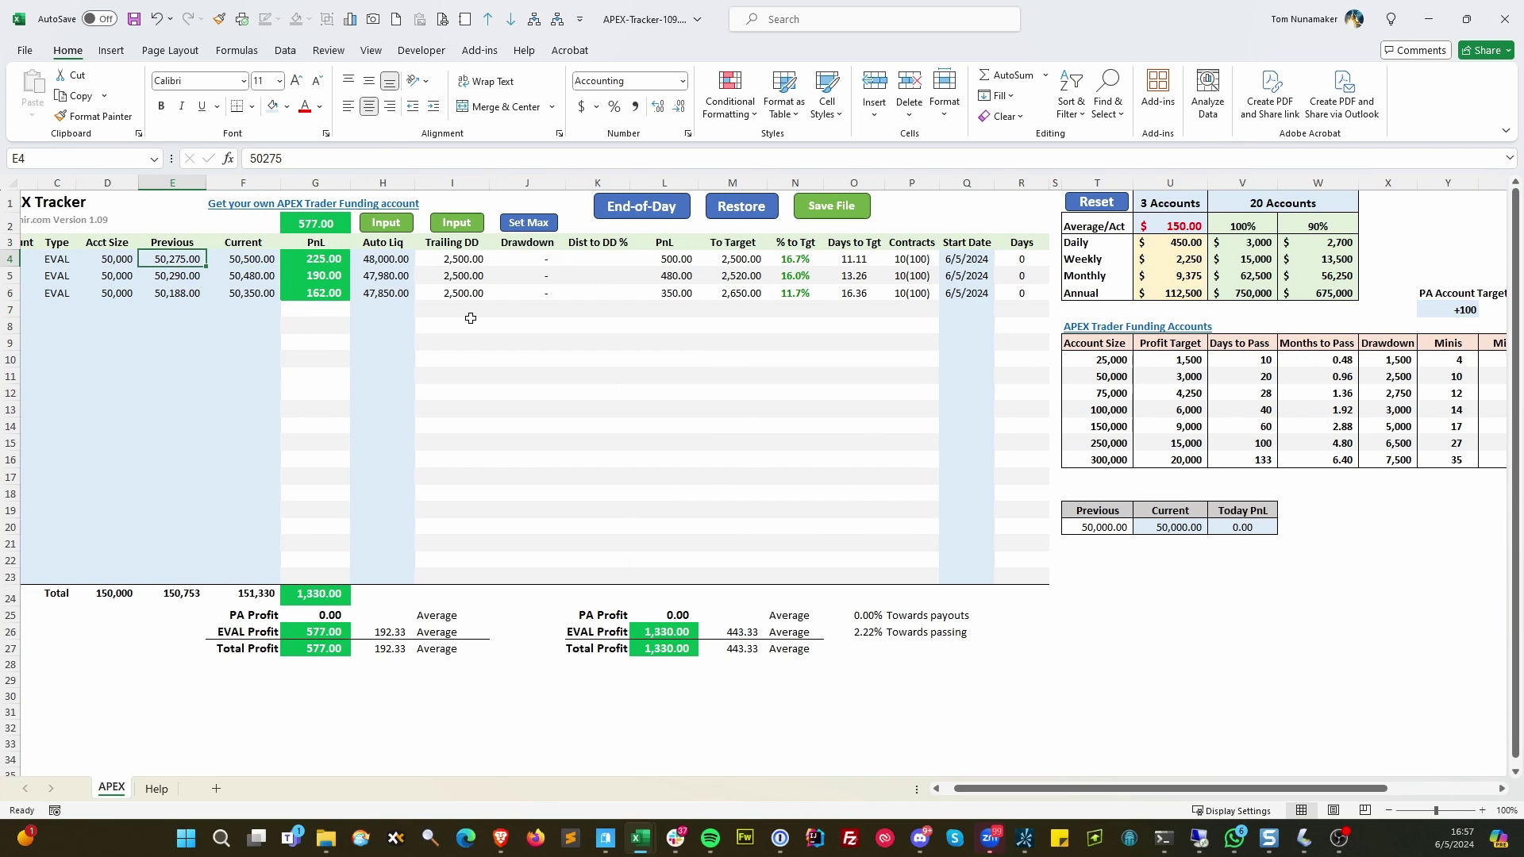
pyautogui.press('Down')
pyautogui.press('Up')
pyautogui.write('50')
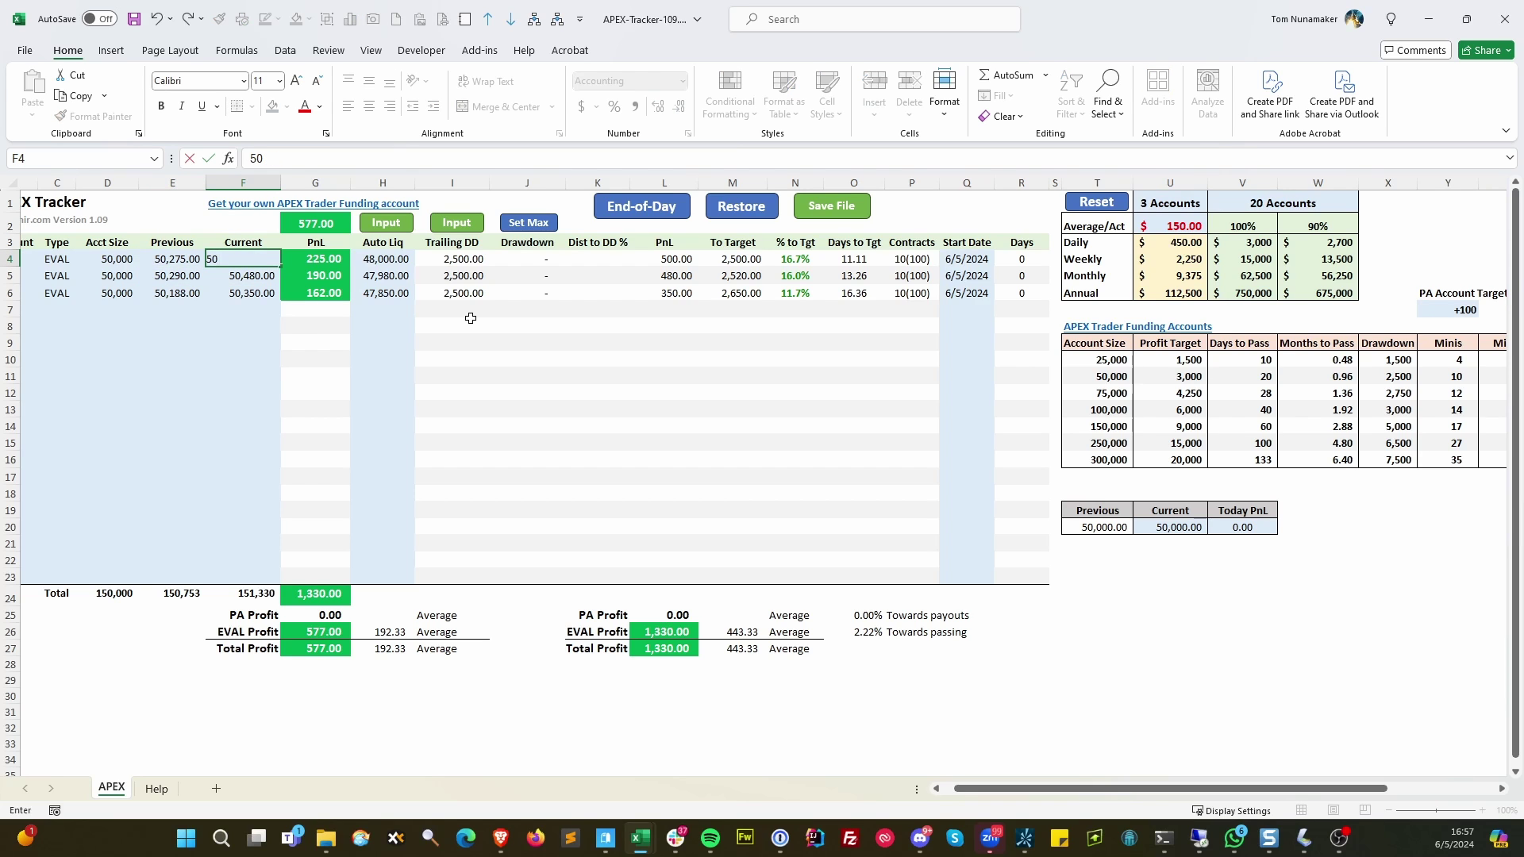
pyautogui.write(',551')
pyautogui.press('Return')
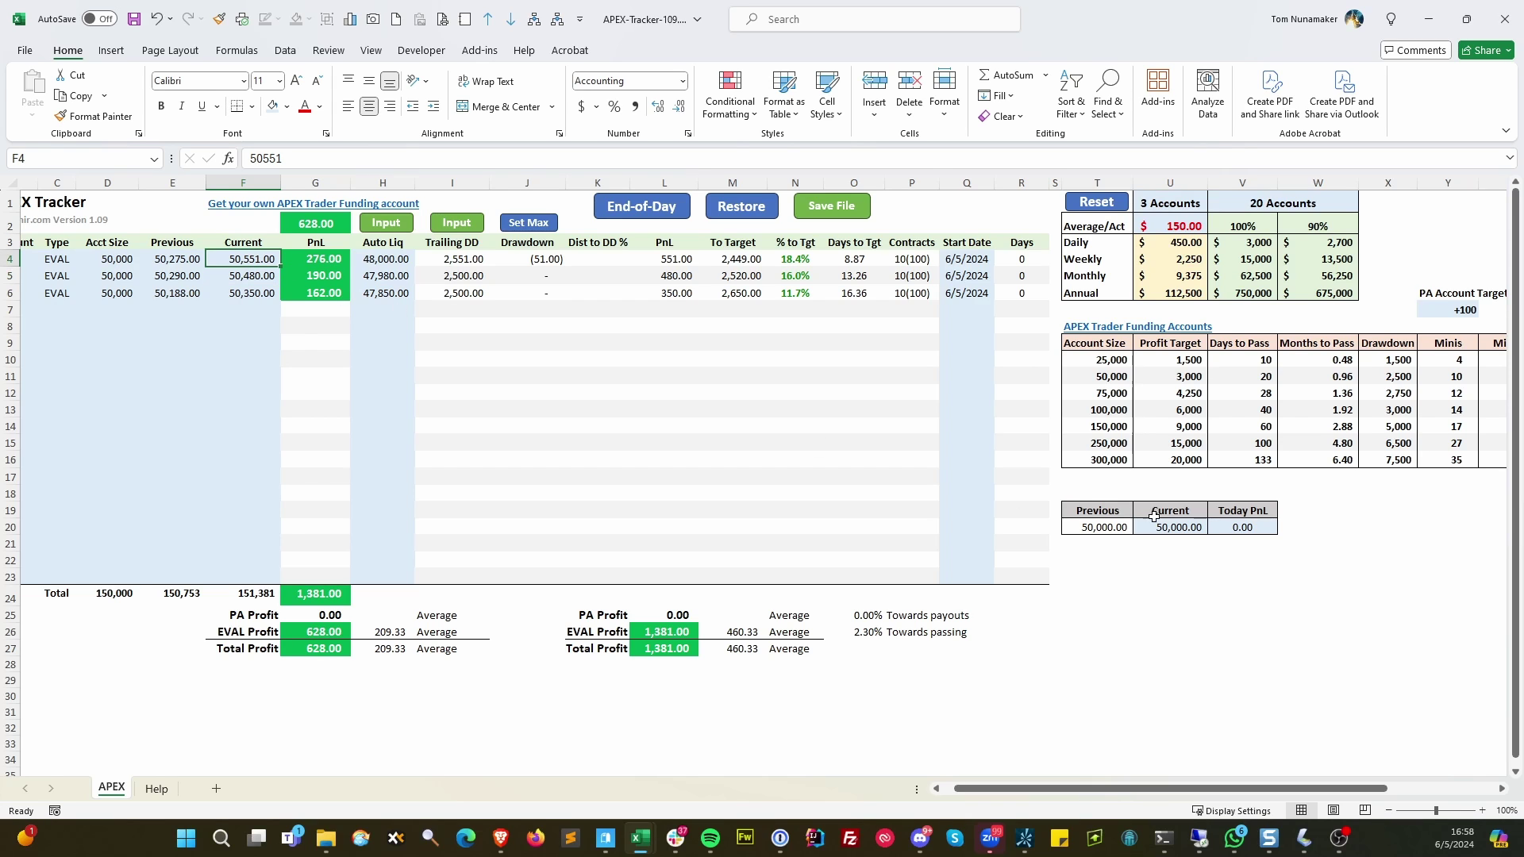
# - Enter 50551 as the calculator's Current in U20 and 195 as Today PnL in V20
pyautogui.click(1177, 524)
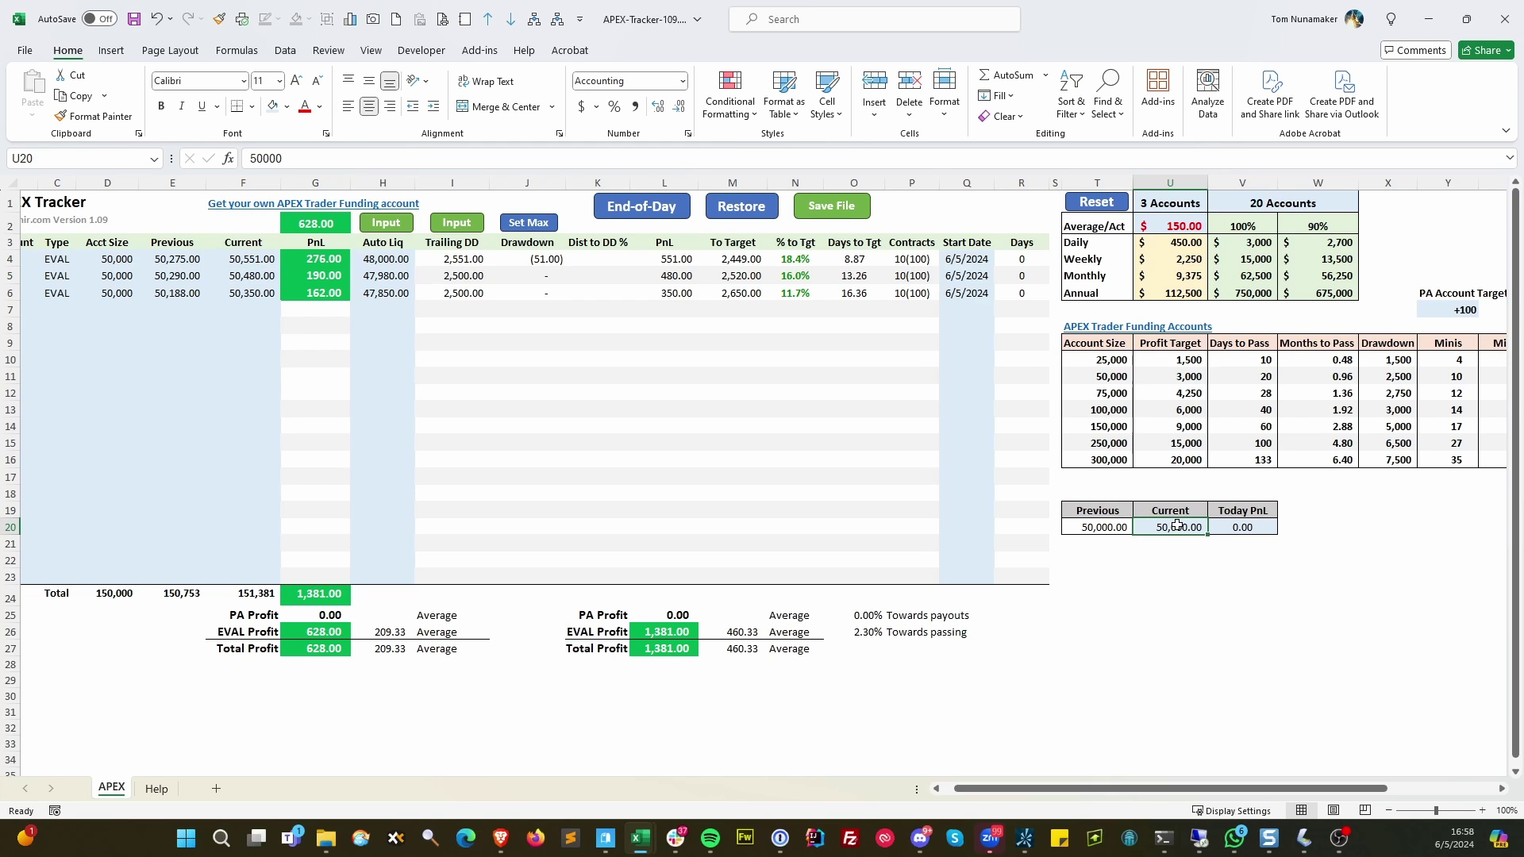
pyautogui.write('50551')
pyautogui.press('Return')
pyautogui.press('Up')
pyautogui.press('Right')
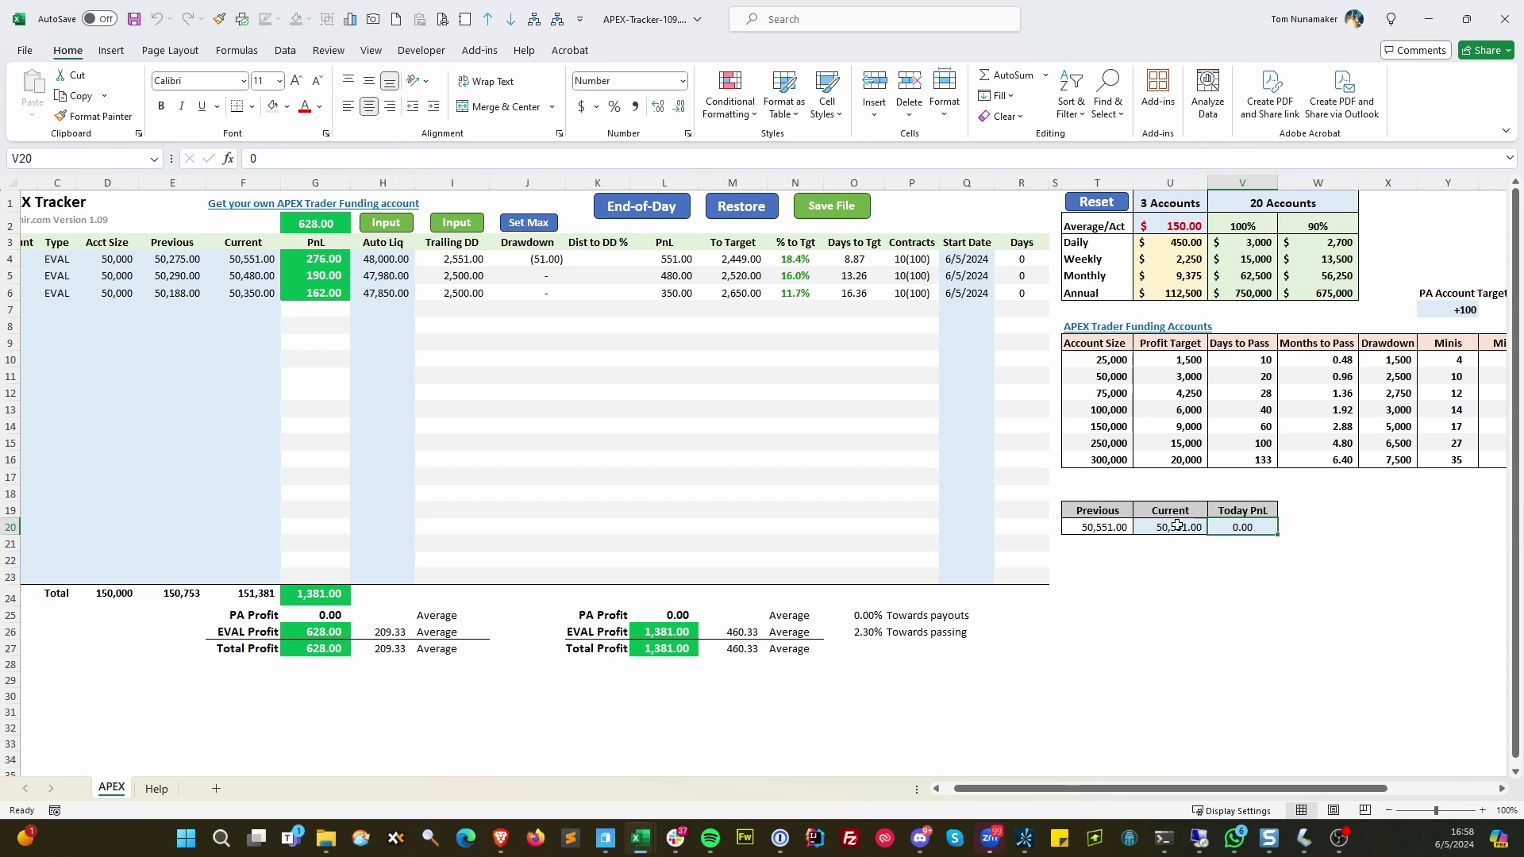
pyautogui.write('195')
pyautogui.press('Return')
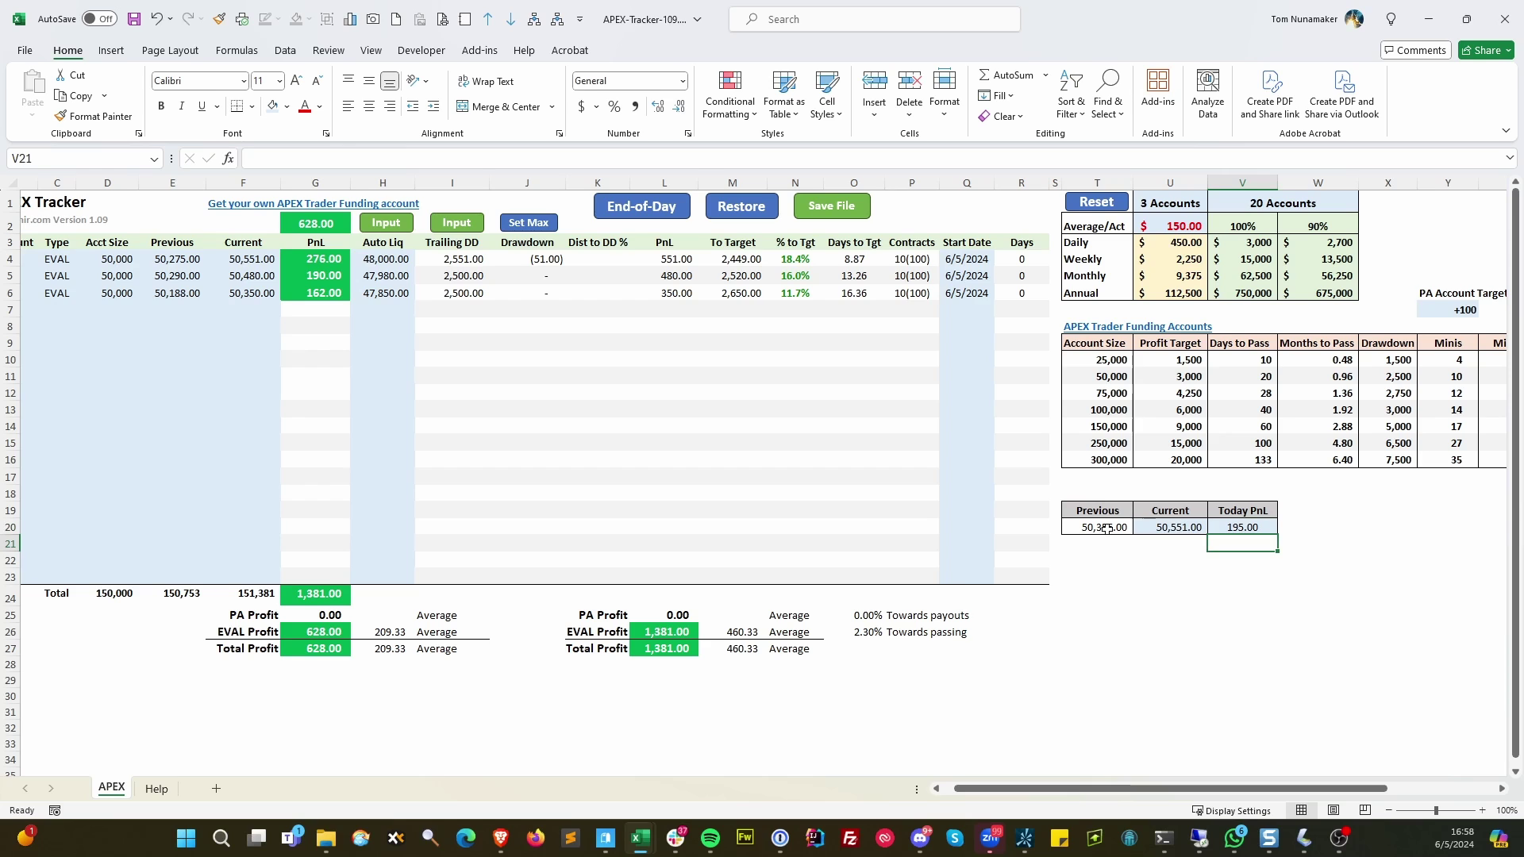
# - Paste the computed Previous of 50,356 from T20 into E4 as a value
pyautogui.click(1103, 528)
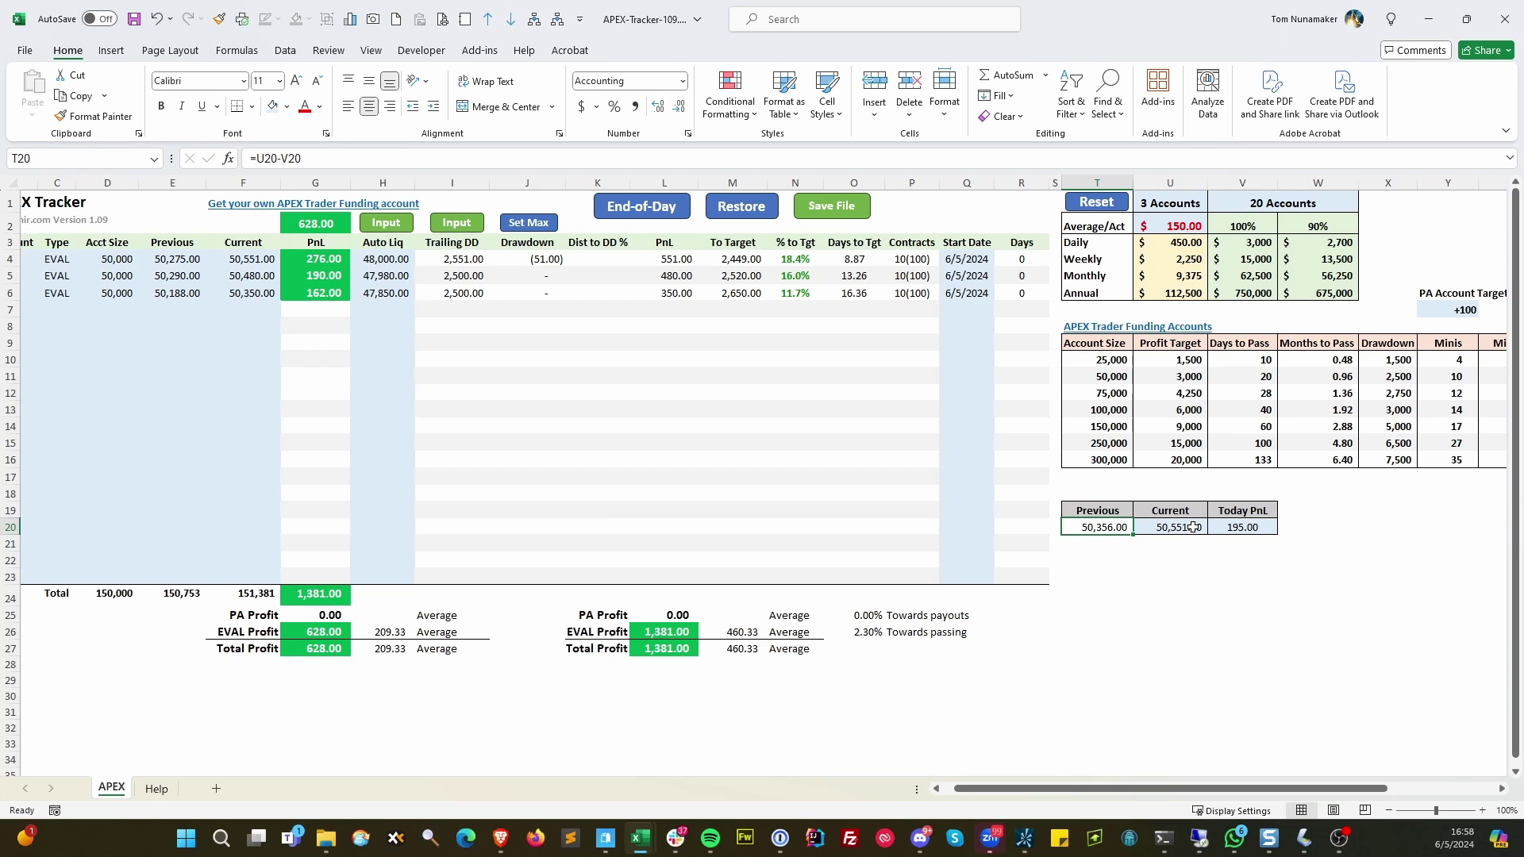
pyautogui.hotkey('ctrl', 'c')
pyautogui.click(180, 260)
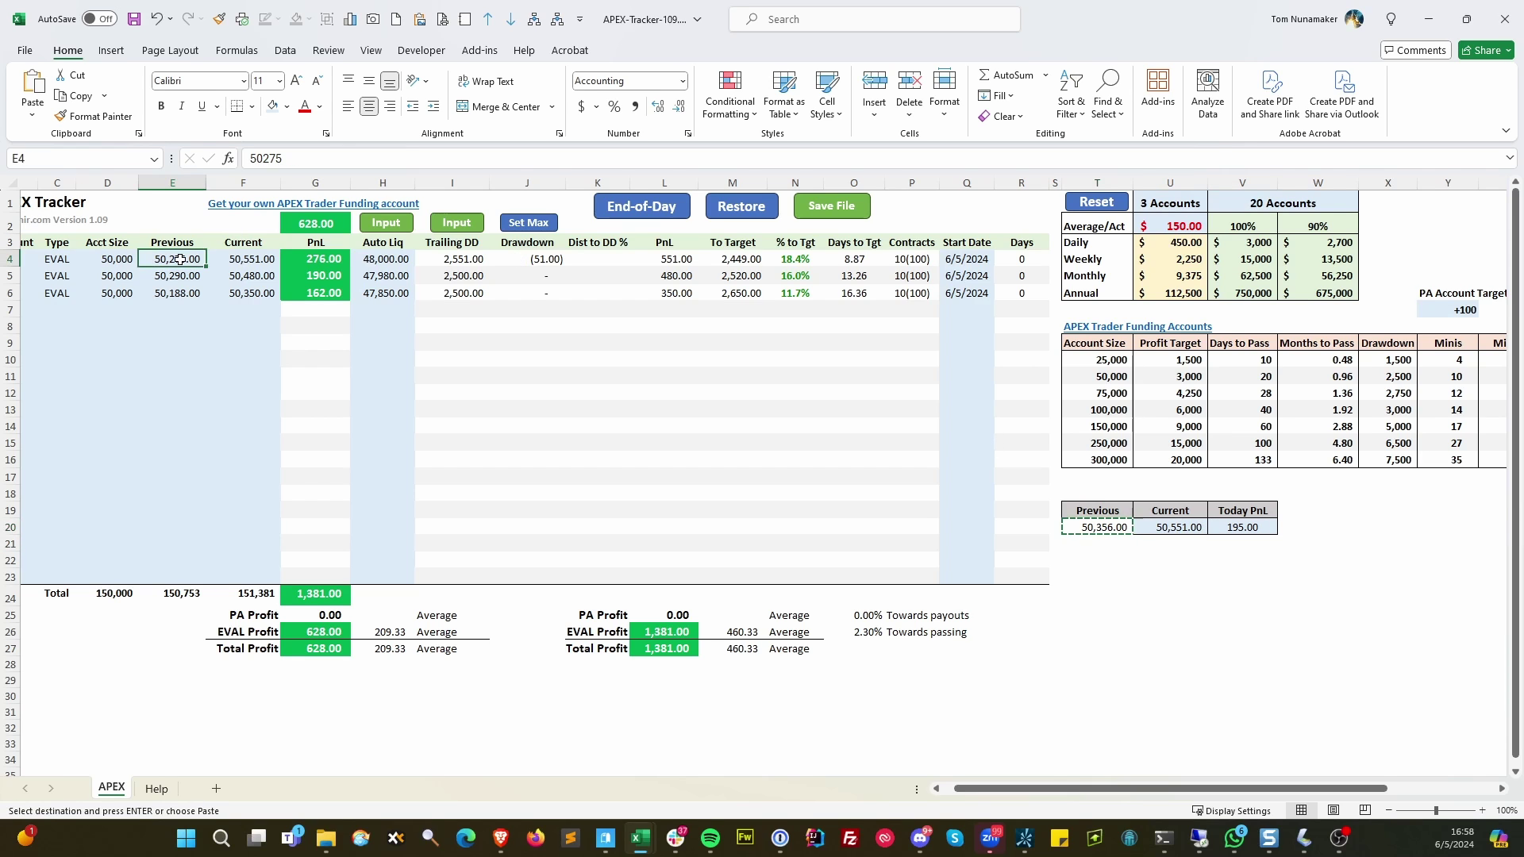
pyautogui.rightClick(180, 260)
pyautogui.click(238, 364)
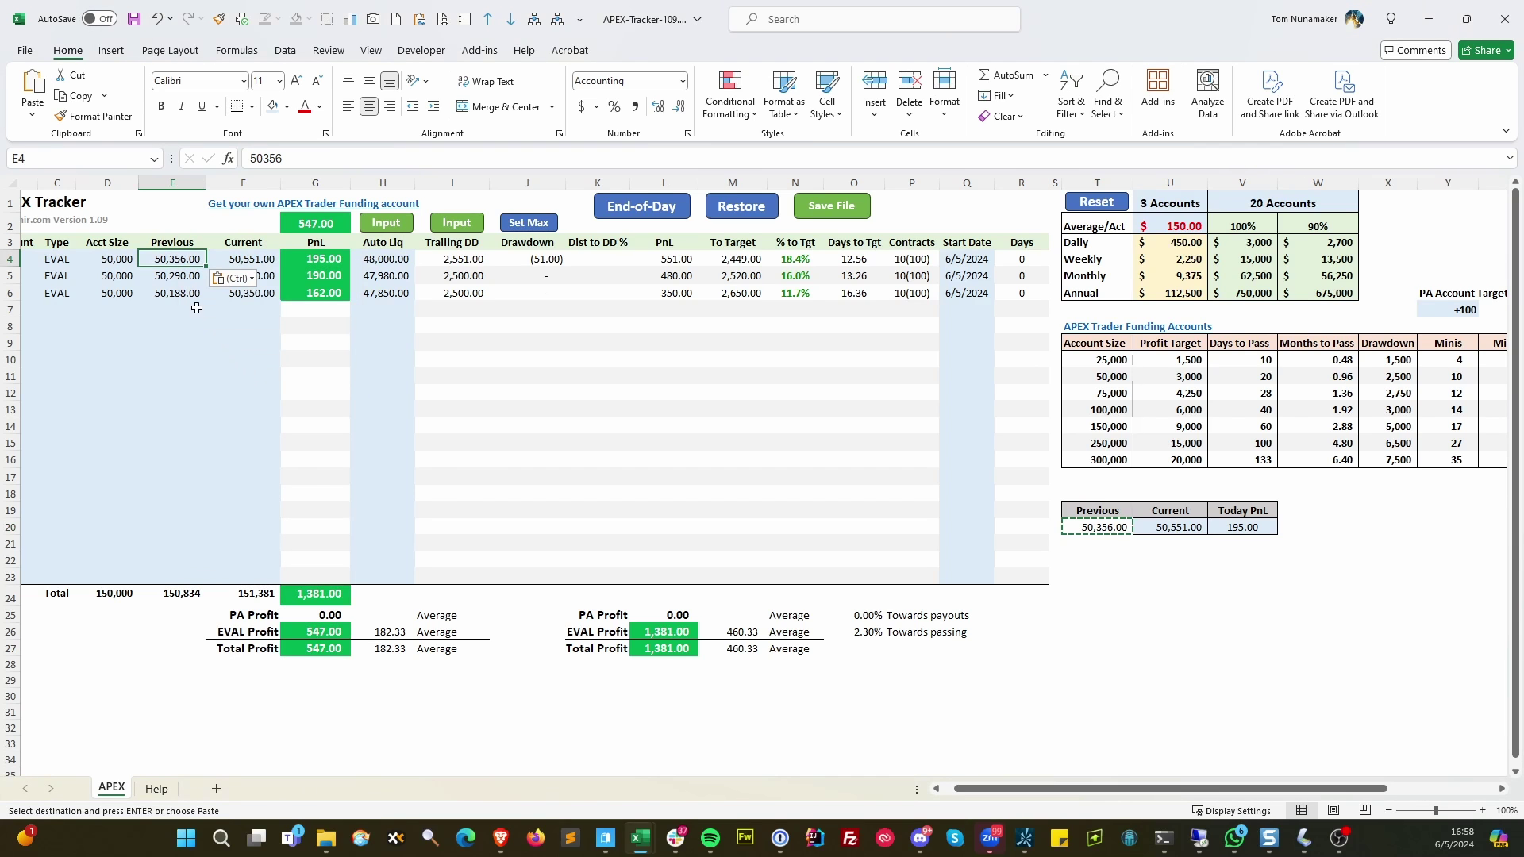
pyautogui.click(302, 263)
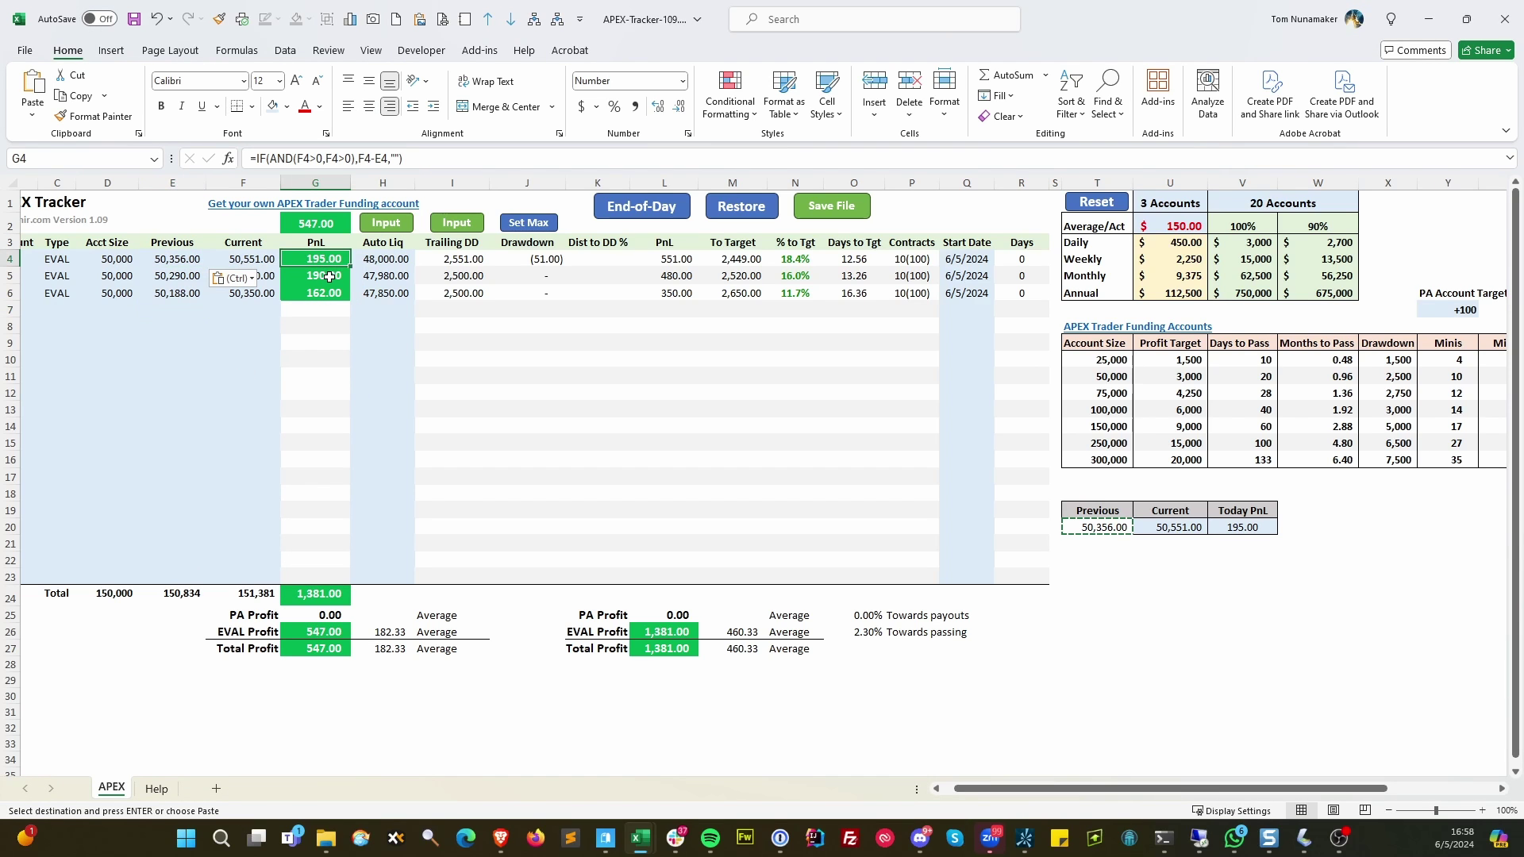
pyautogui.click(408, 363)
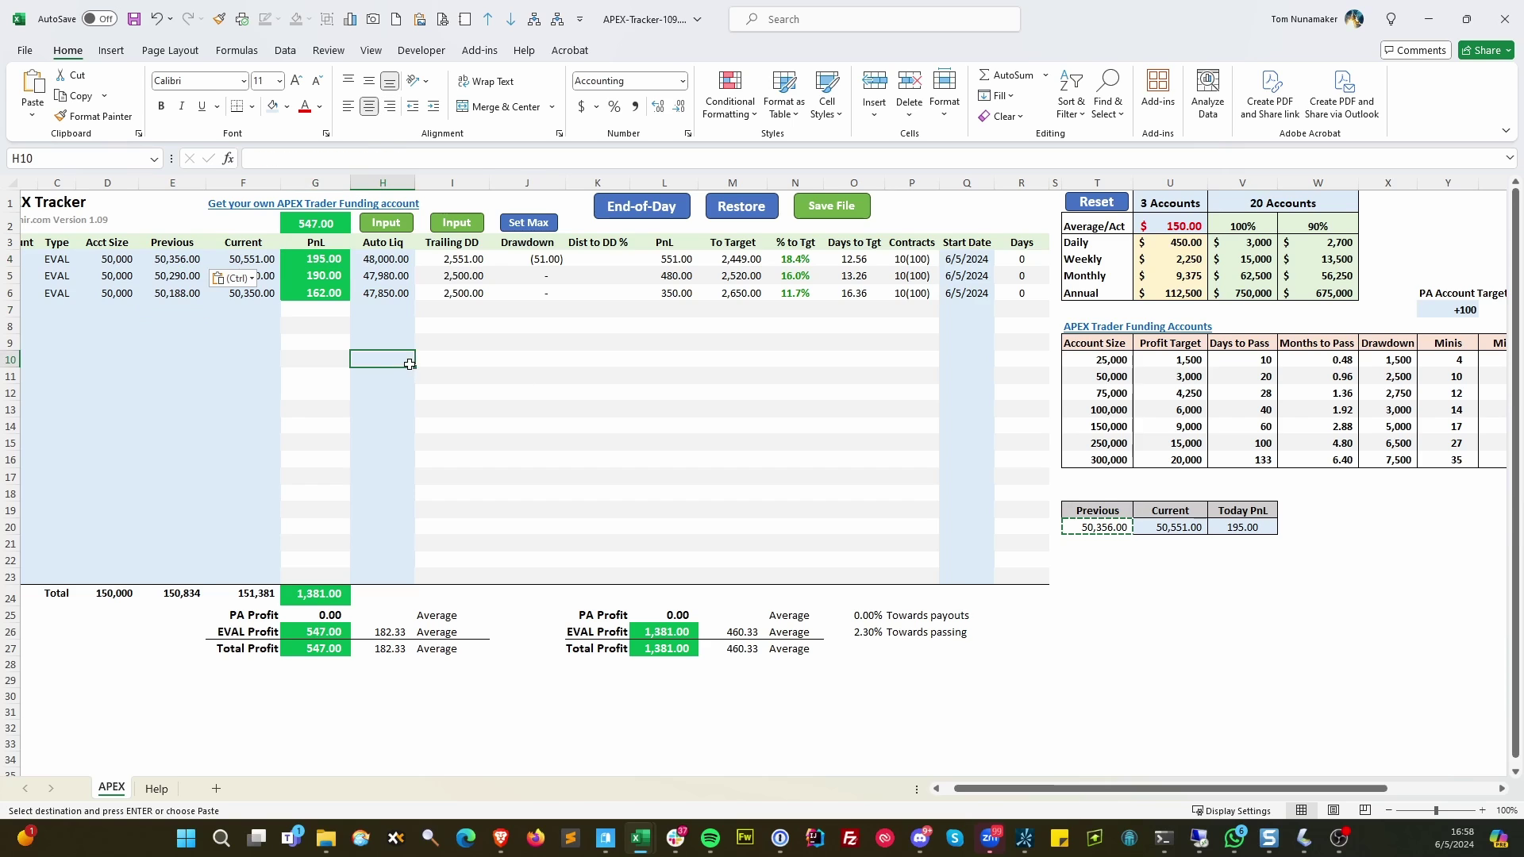
pyautogui.press('Escape')
# - Load the second account's 50,480 Current into the calculator with a Today PnL of 188
pyautogui.click(251, 258)
pyautogui.hotkey('ctrl', 'c')
pyautogui.press('Down')
pyautogui.hotkey('ctrl', 'c')
pyautogui.click(1180, 532)
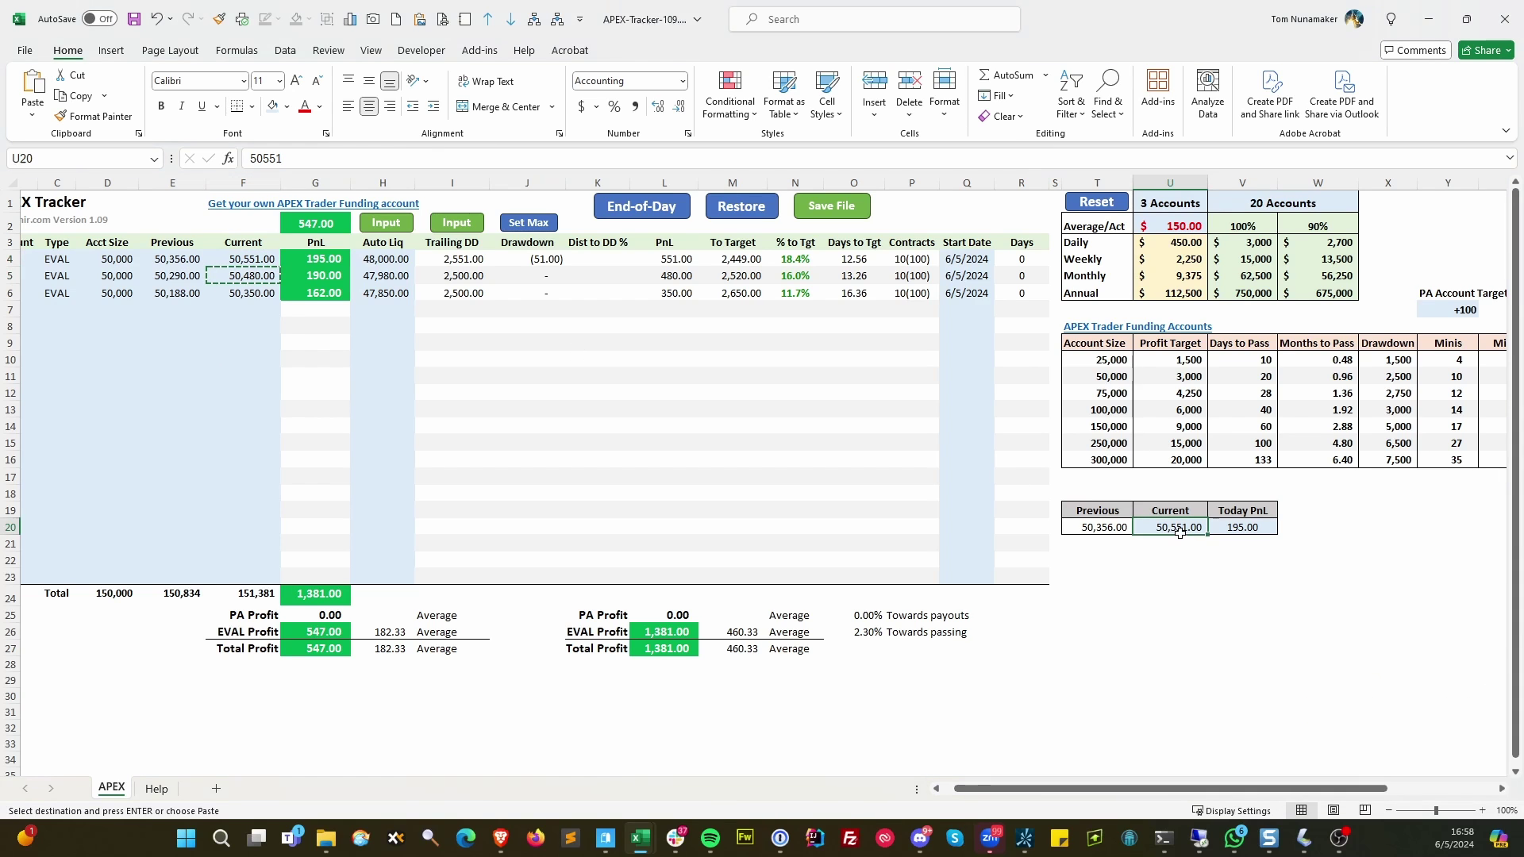
pyautogui.press('Return')
pyautogui.press('Return')
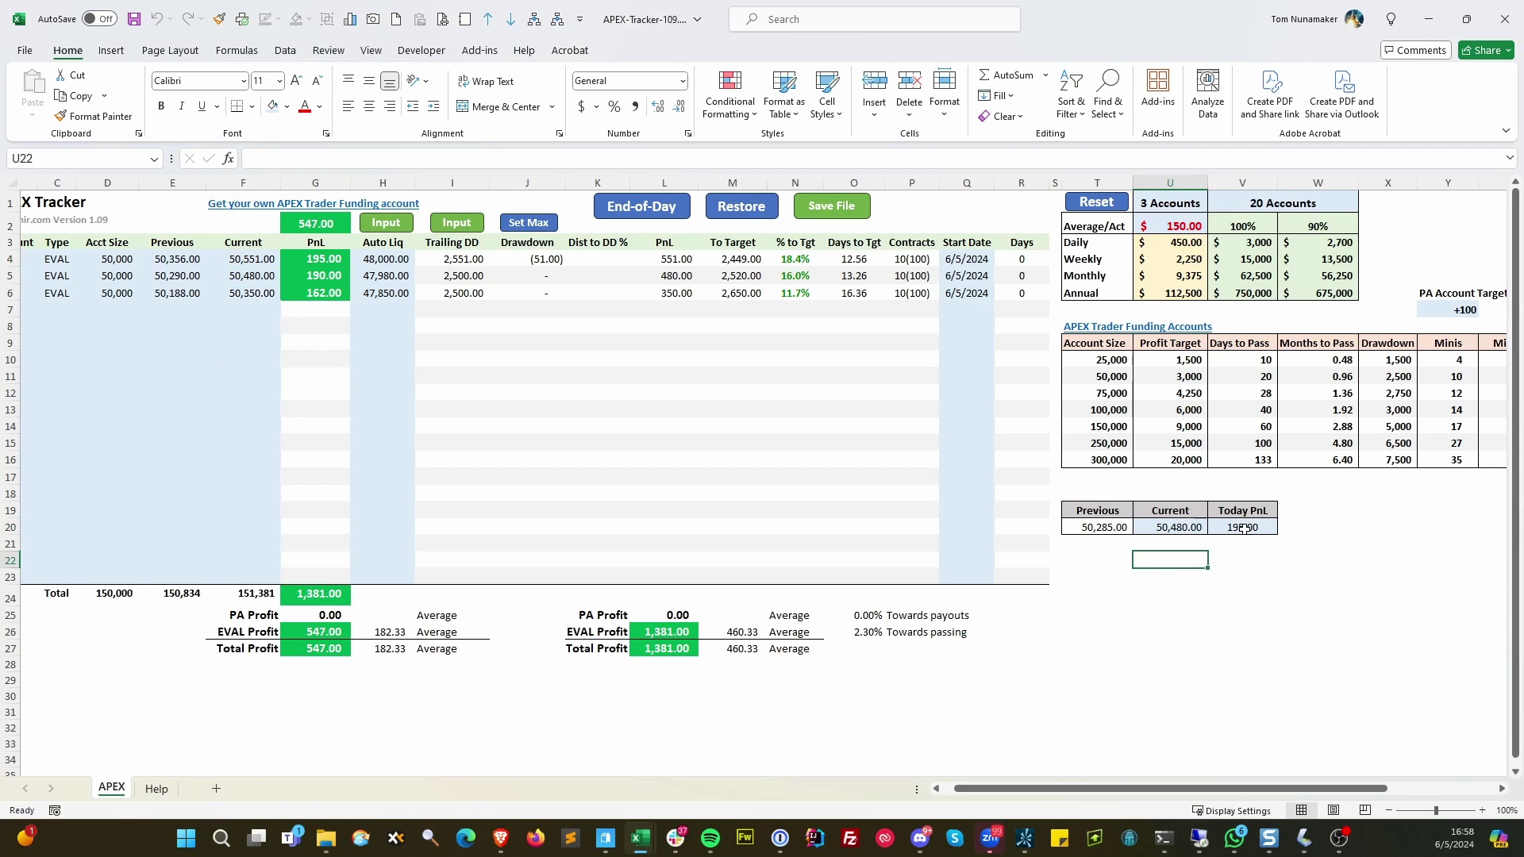
pyautogui.click(1243, 529)
pyautogui.write('188')
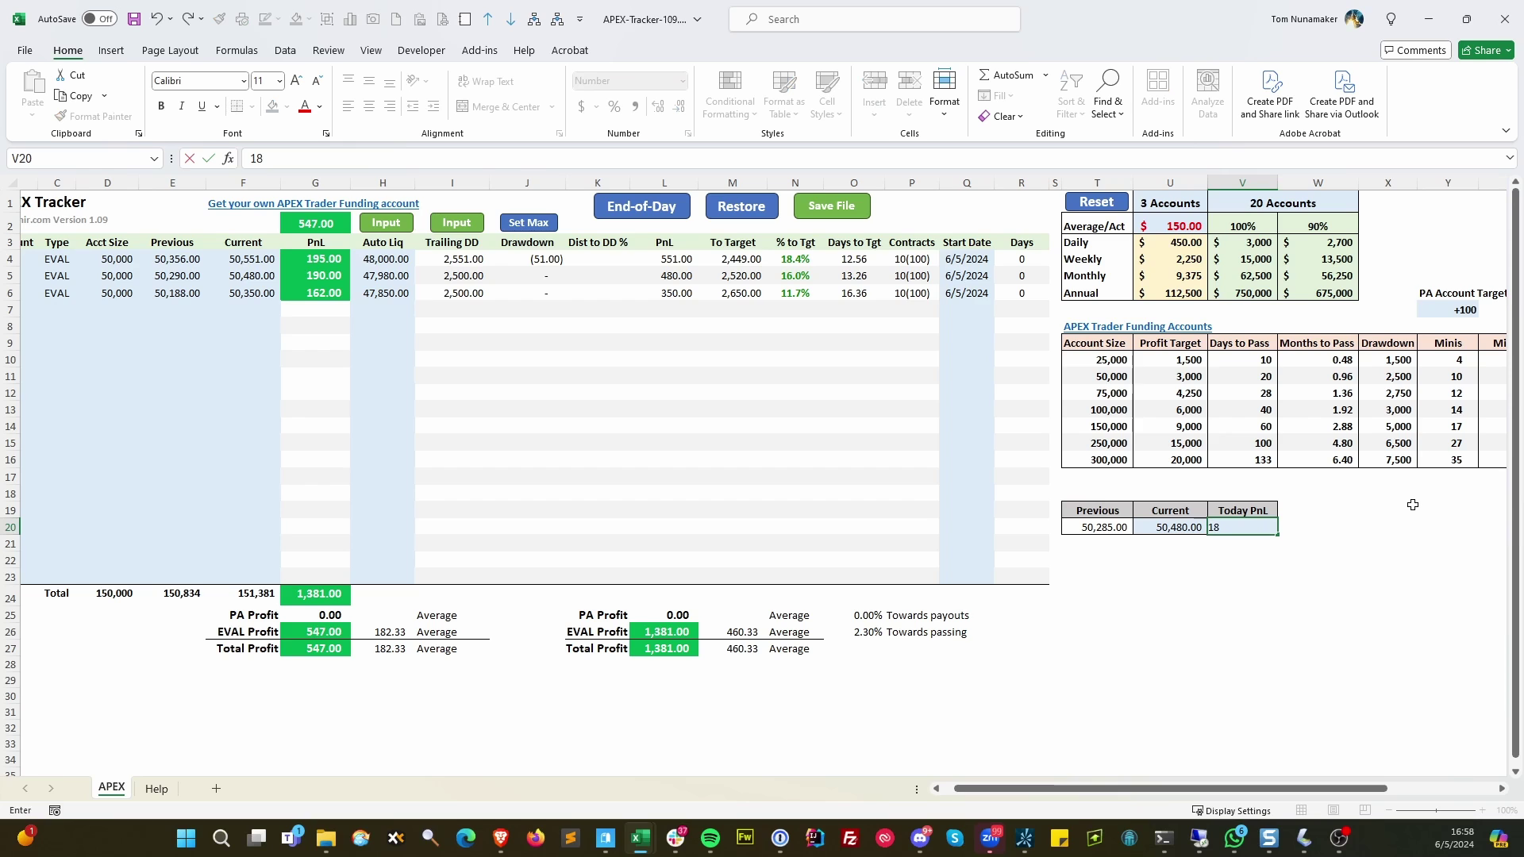
pyautogui.press('Return')
# - Paste the recalculated Previous of 50,292 into E5 as a value and confirm its 188 PnL
pyautogui.click(1079, 525)
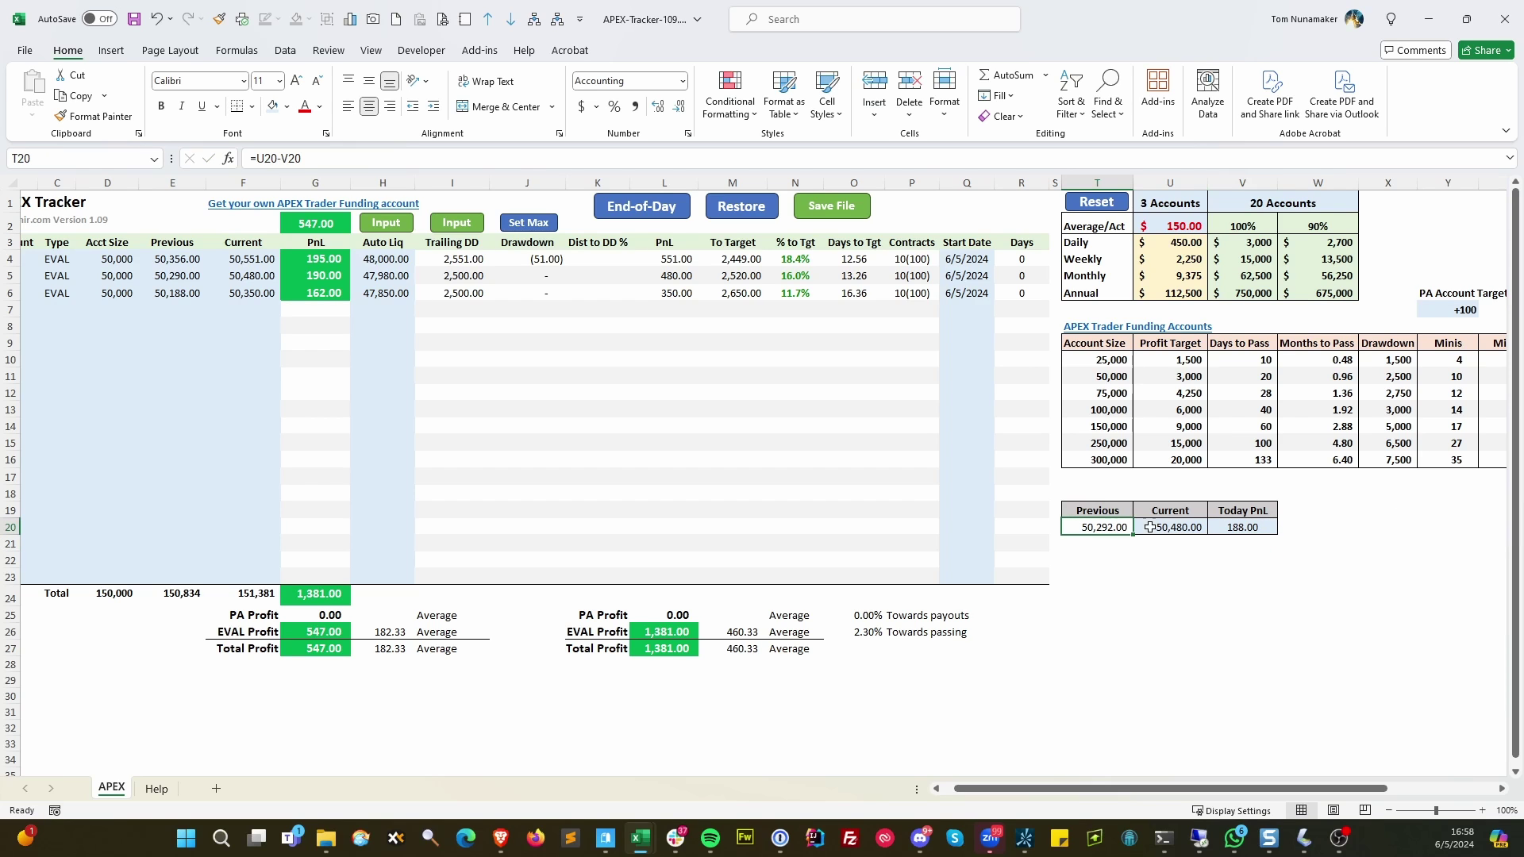
pyautogui.hotkey('ctrl', 'c')
pyautogui.click(177, 277)
pyautogui.rightClick(178, 278)
pyautogui.click(240, 385)
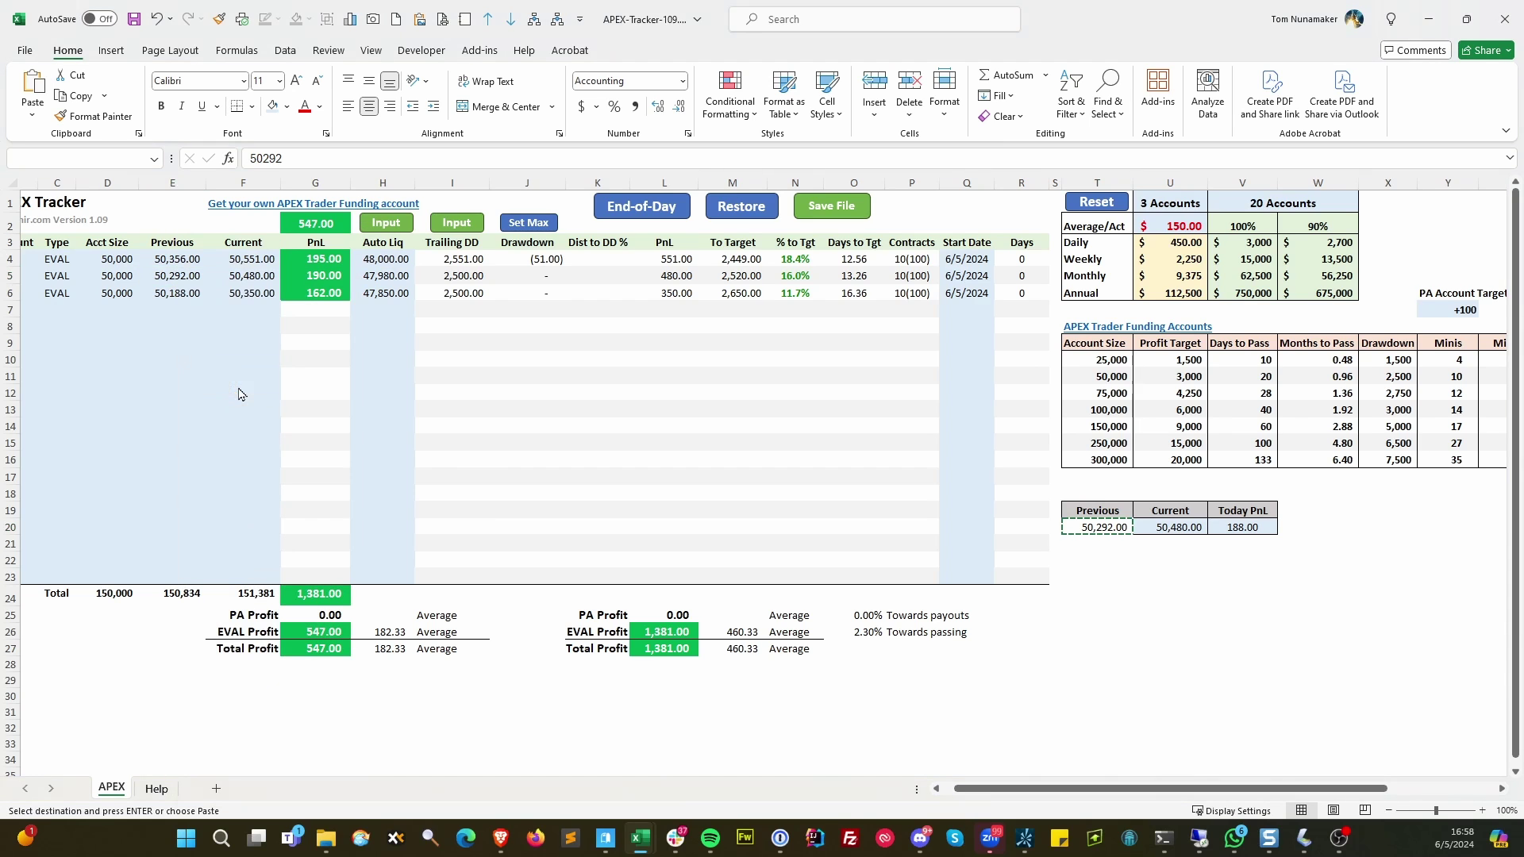
pyautogui.click(183, 354)
pyautogui.click(315, 276)
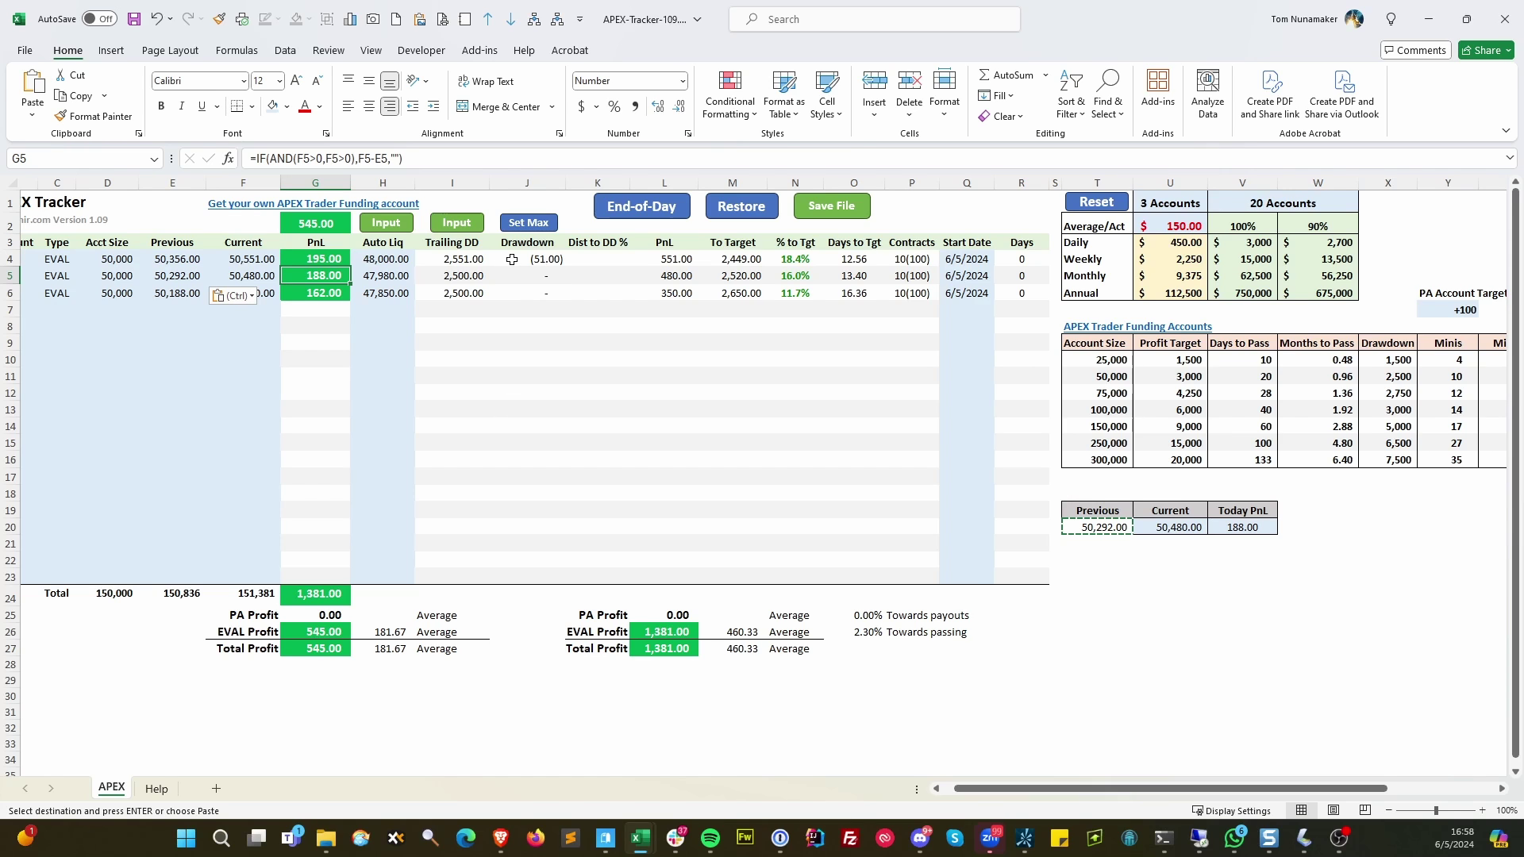
# - Set the first account's Auto Liq to maximum with Set Max, then test 48,060
pyautogui.click(389, 259)
pyautogui.click(528, 223)
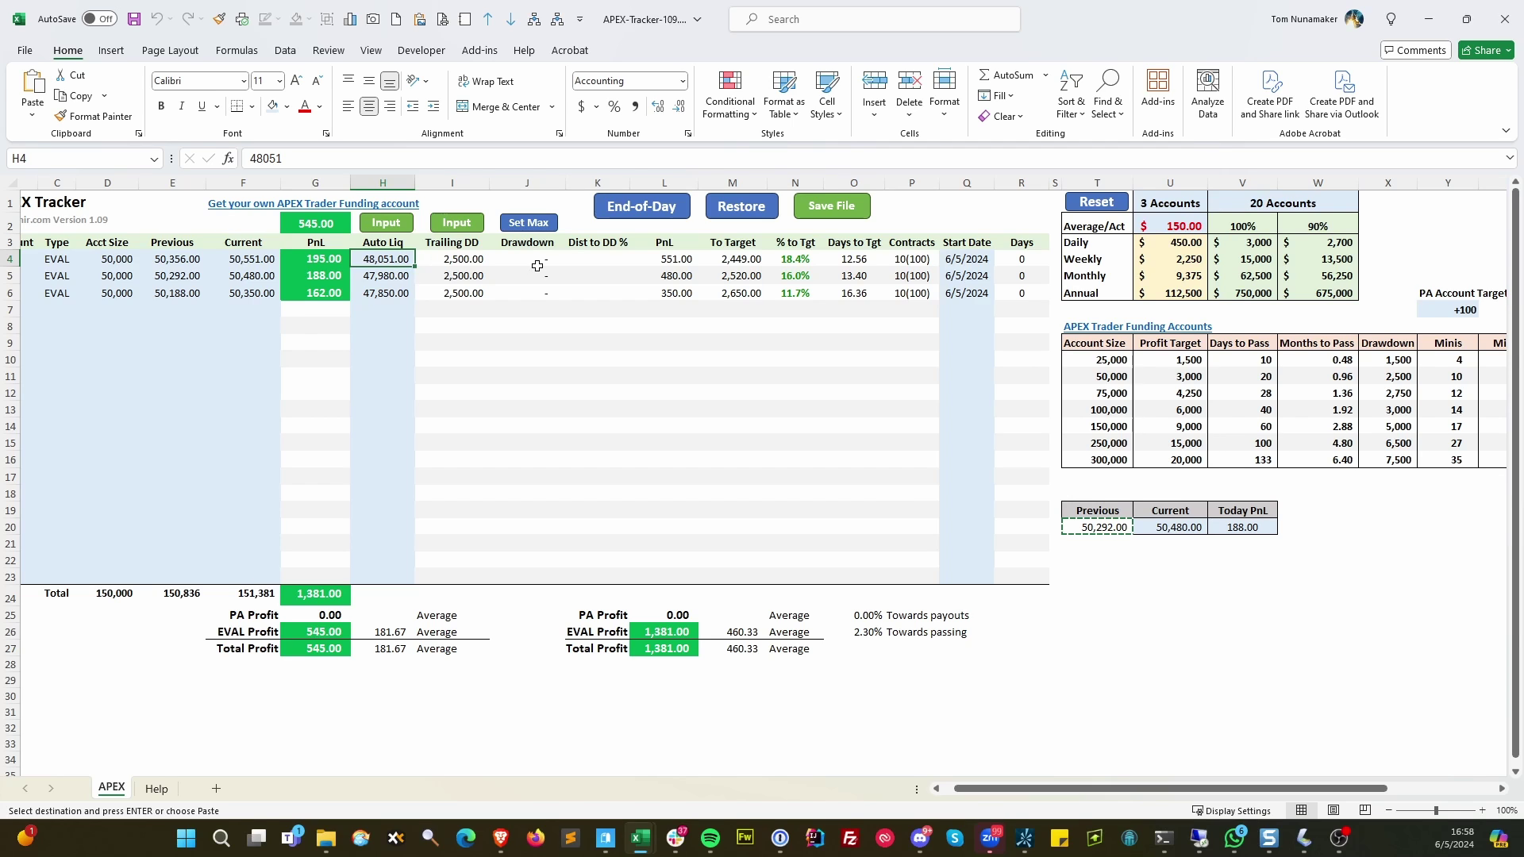
pyautogui.write('48060')
pyautogui.press('Return')
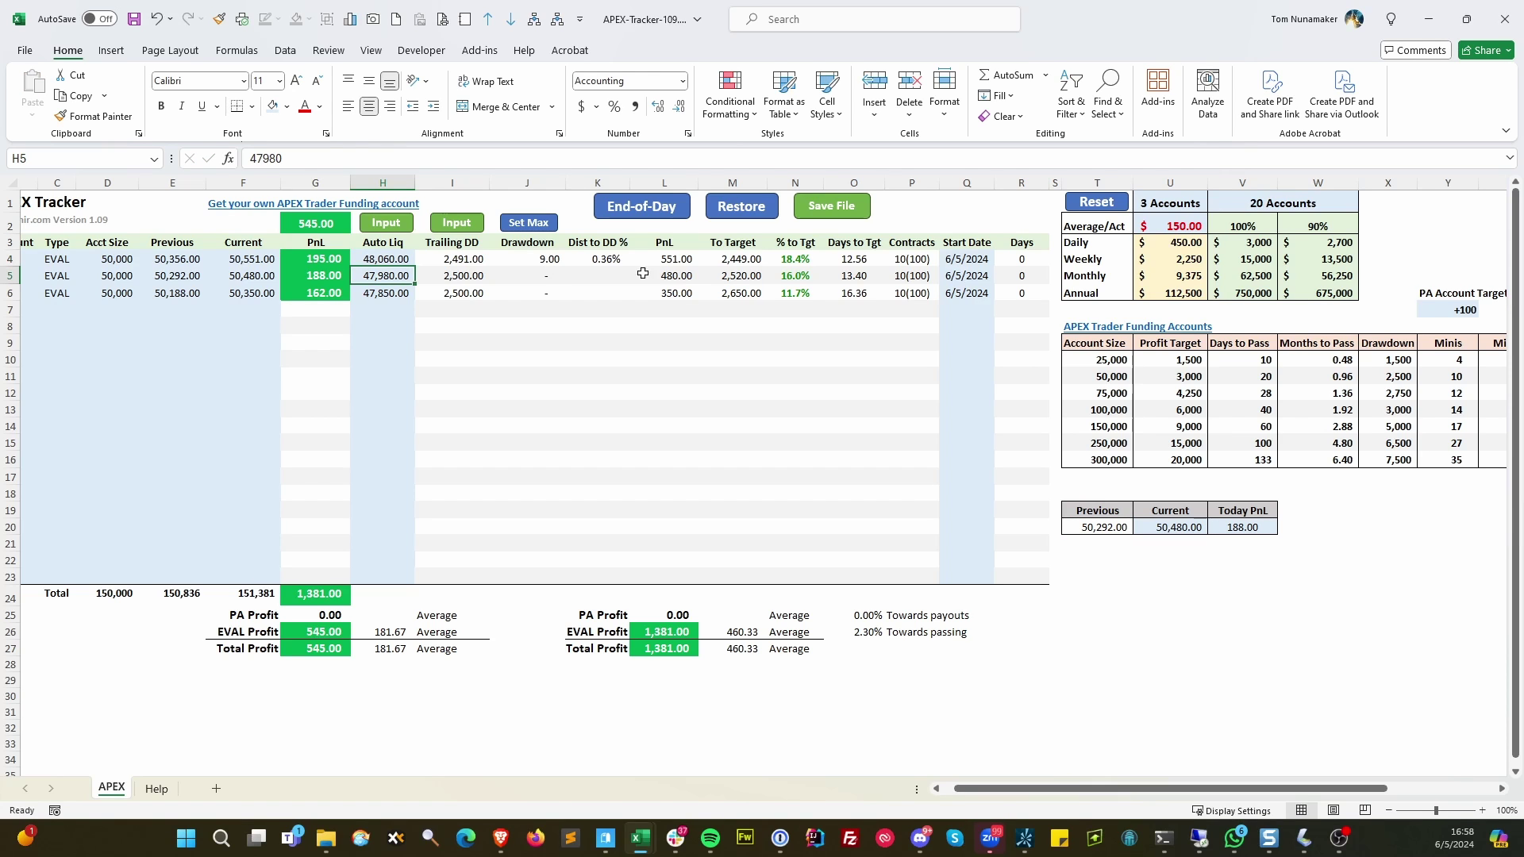
# - Check the Drawdown, Trailing DD and Dist to DD % formulas, then restore Auto Liq to 48,051
pyautogui.click(385, 264)
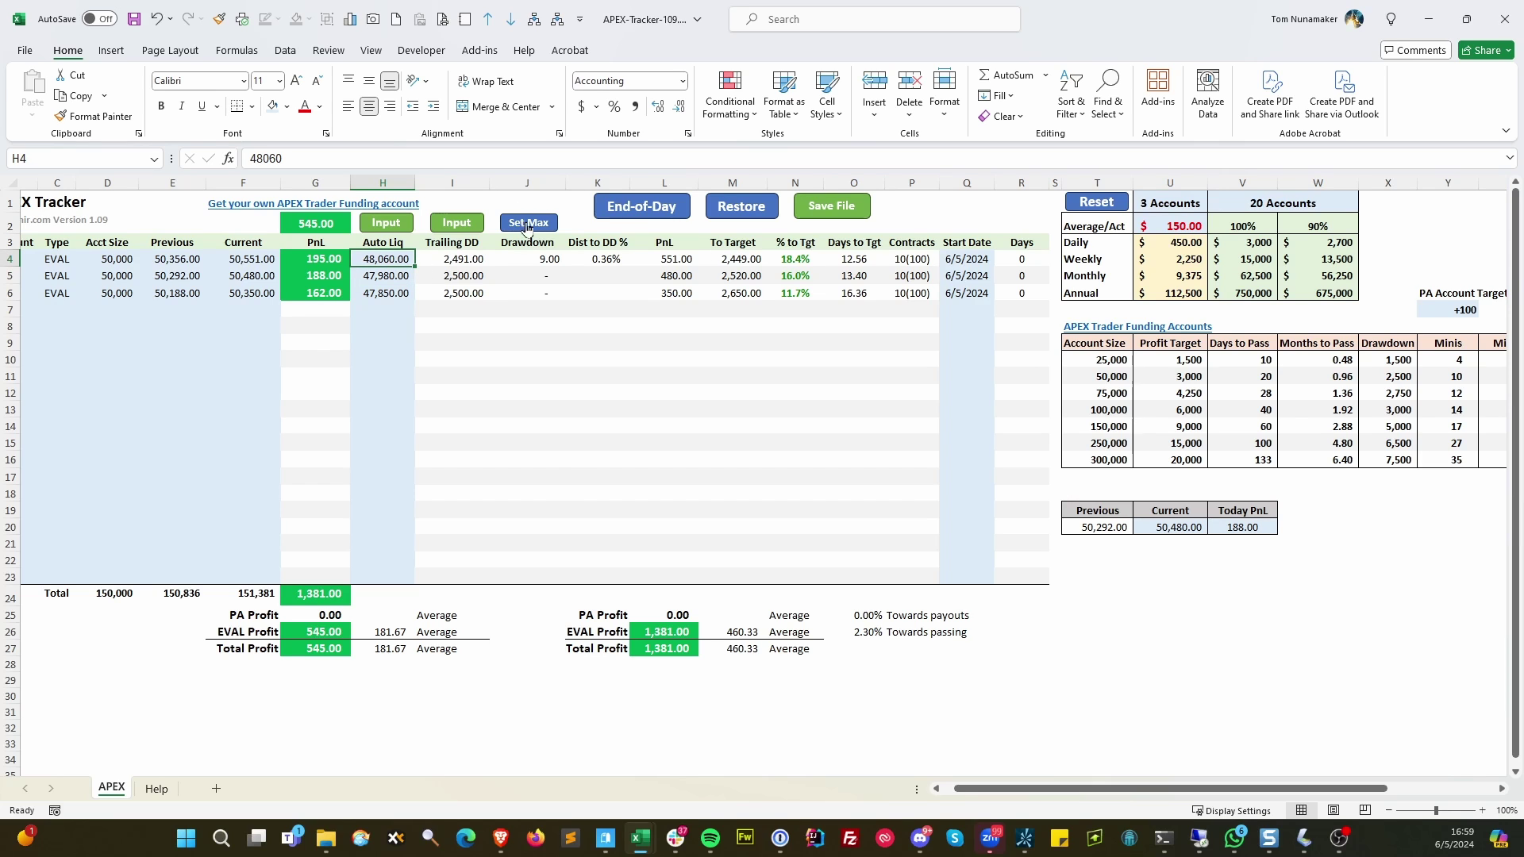
pyautogui.click(565, 263)
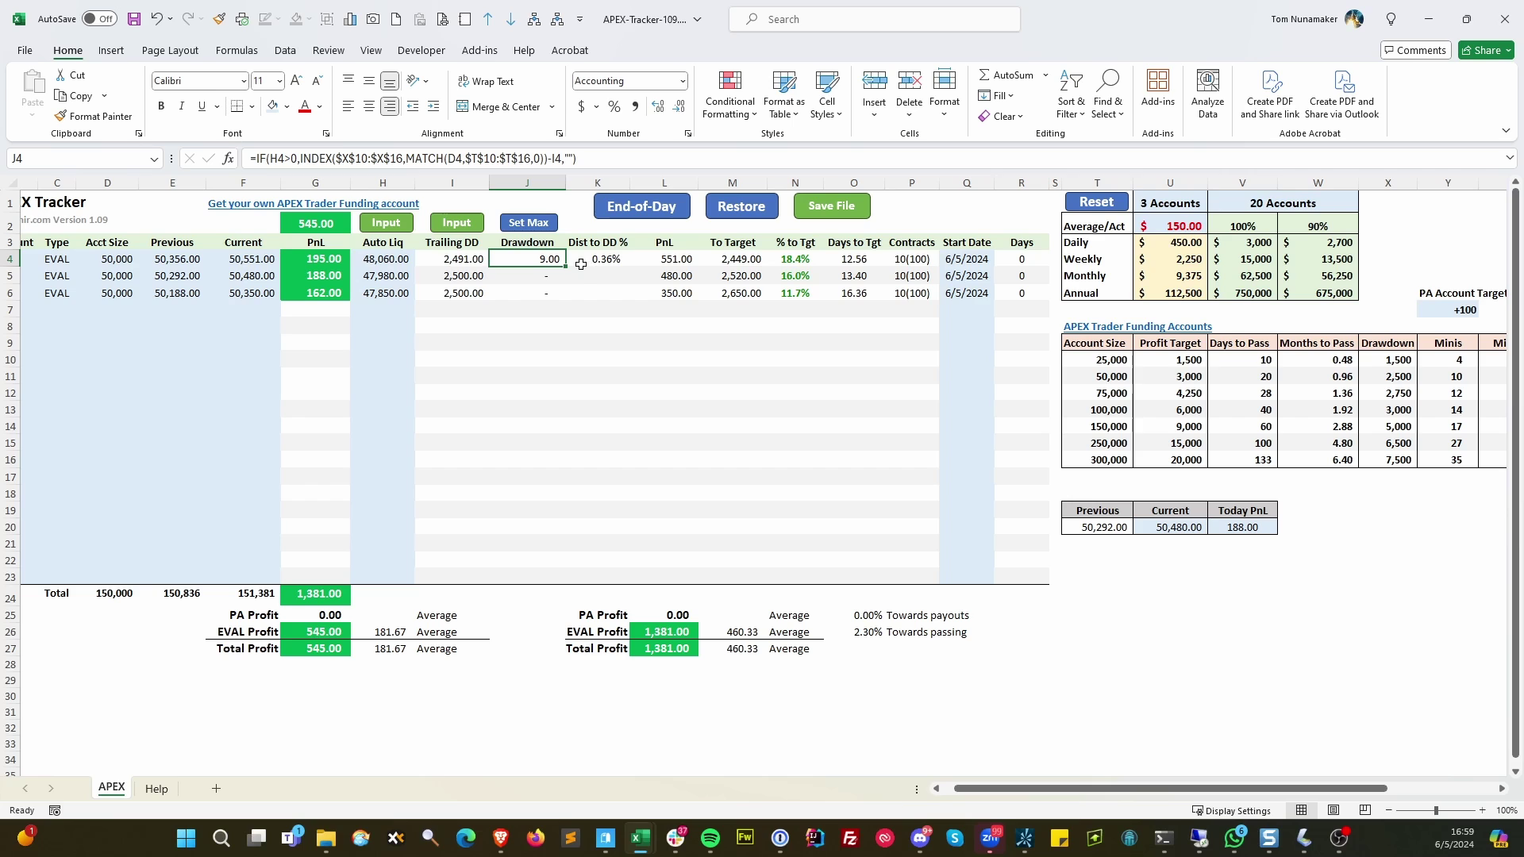
pyautogui.click(459, 259)
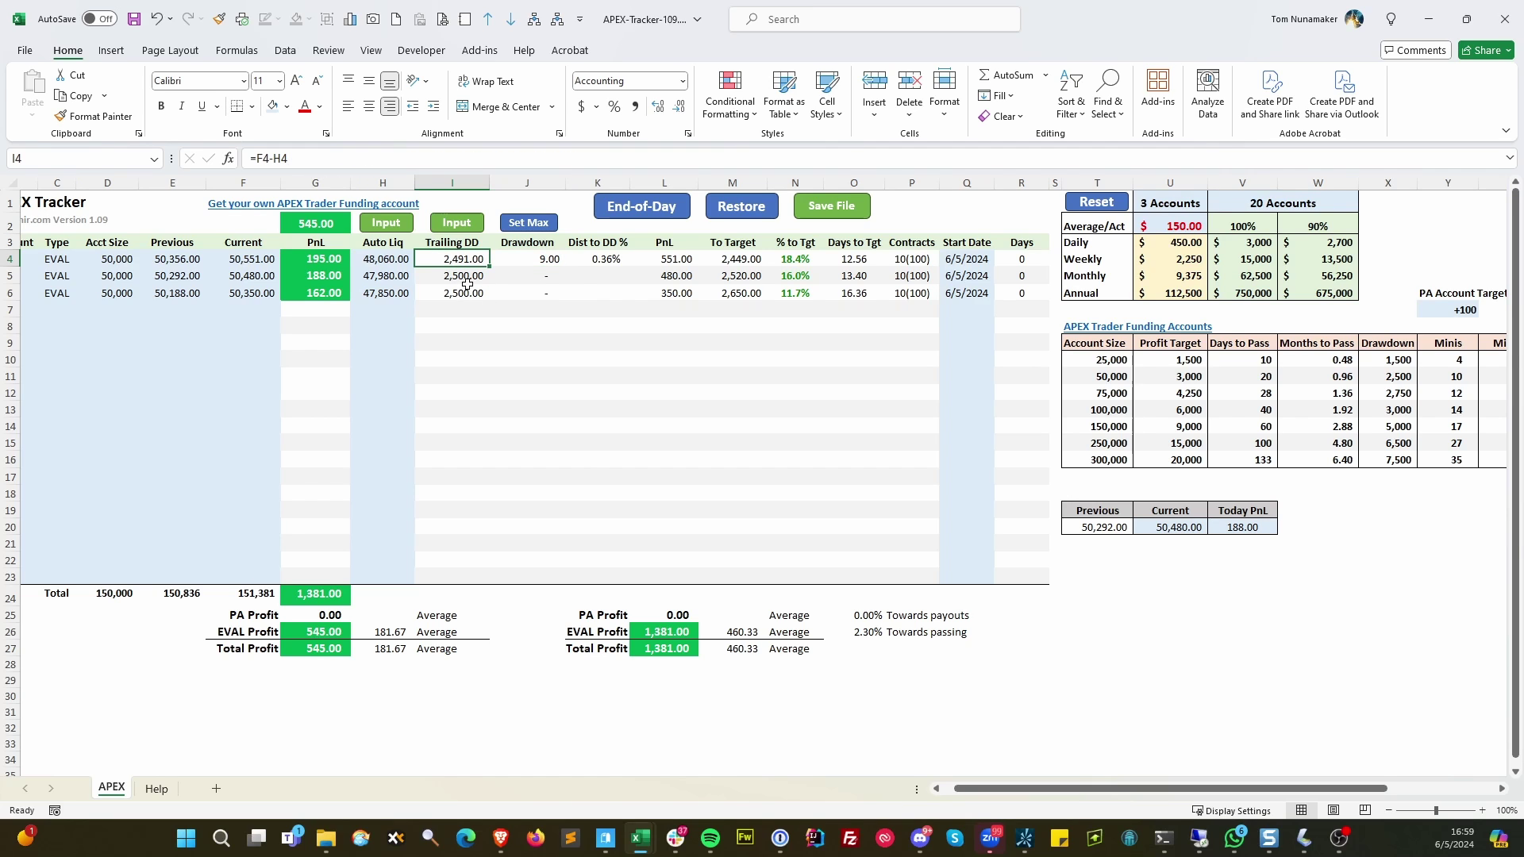
pyautogui.click(618, 261)
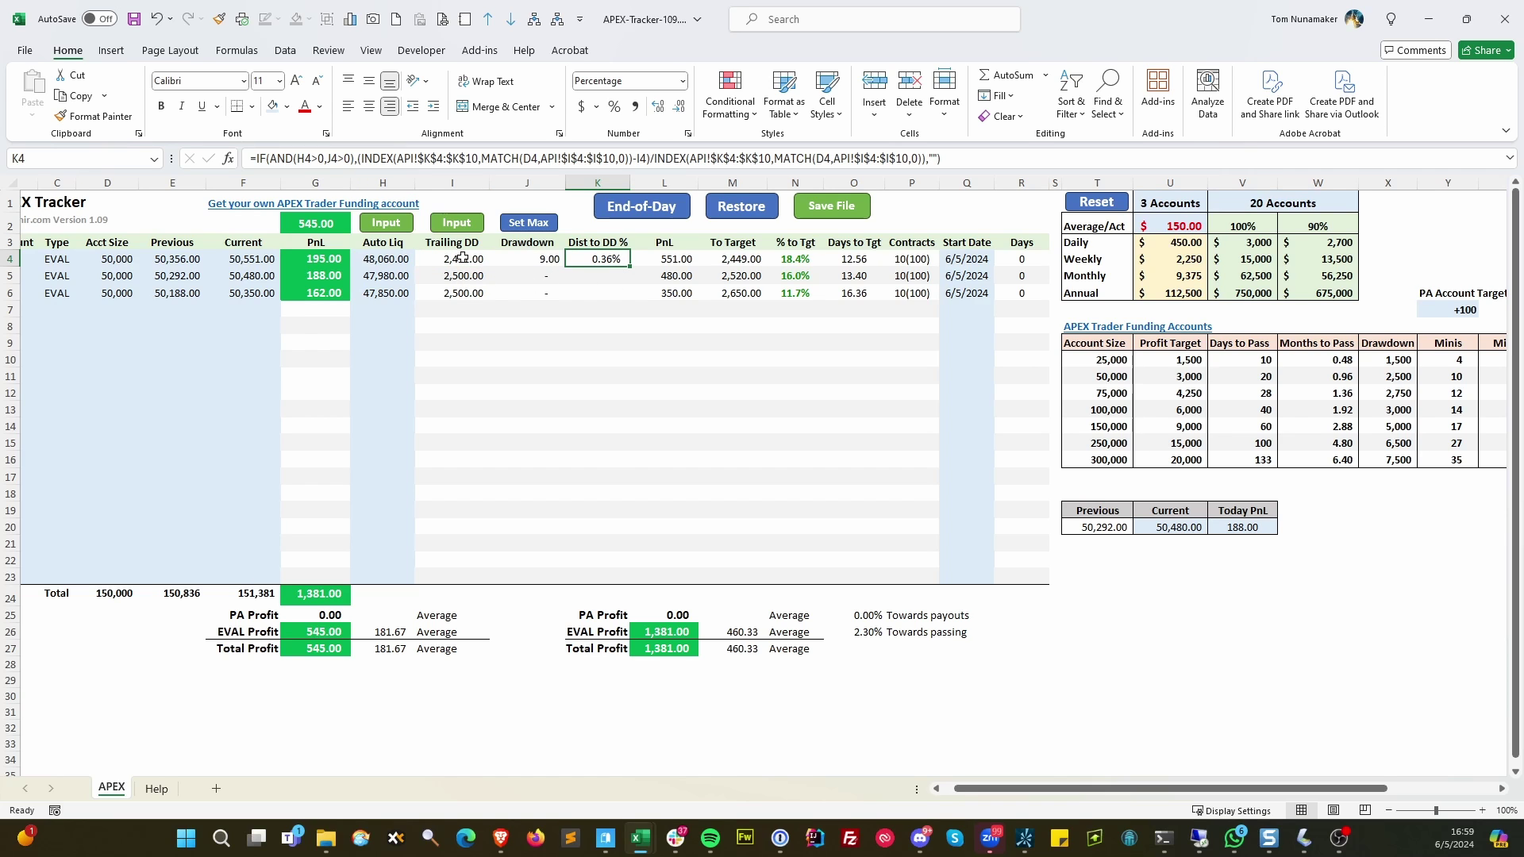
pyautogui.press('Left')
pyautogui.press('Left')
pyautogui.press('Left')
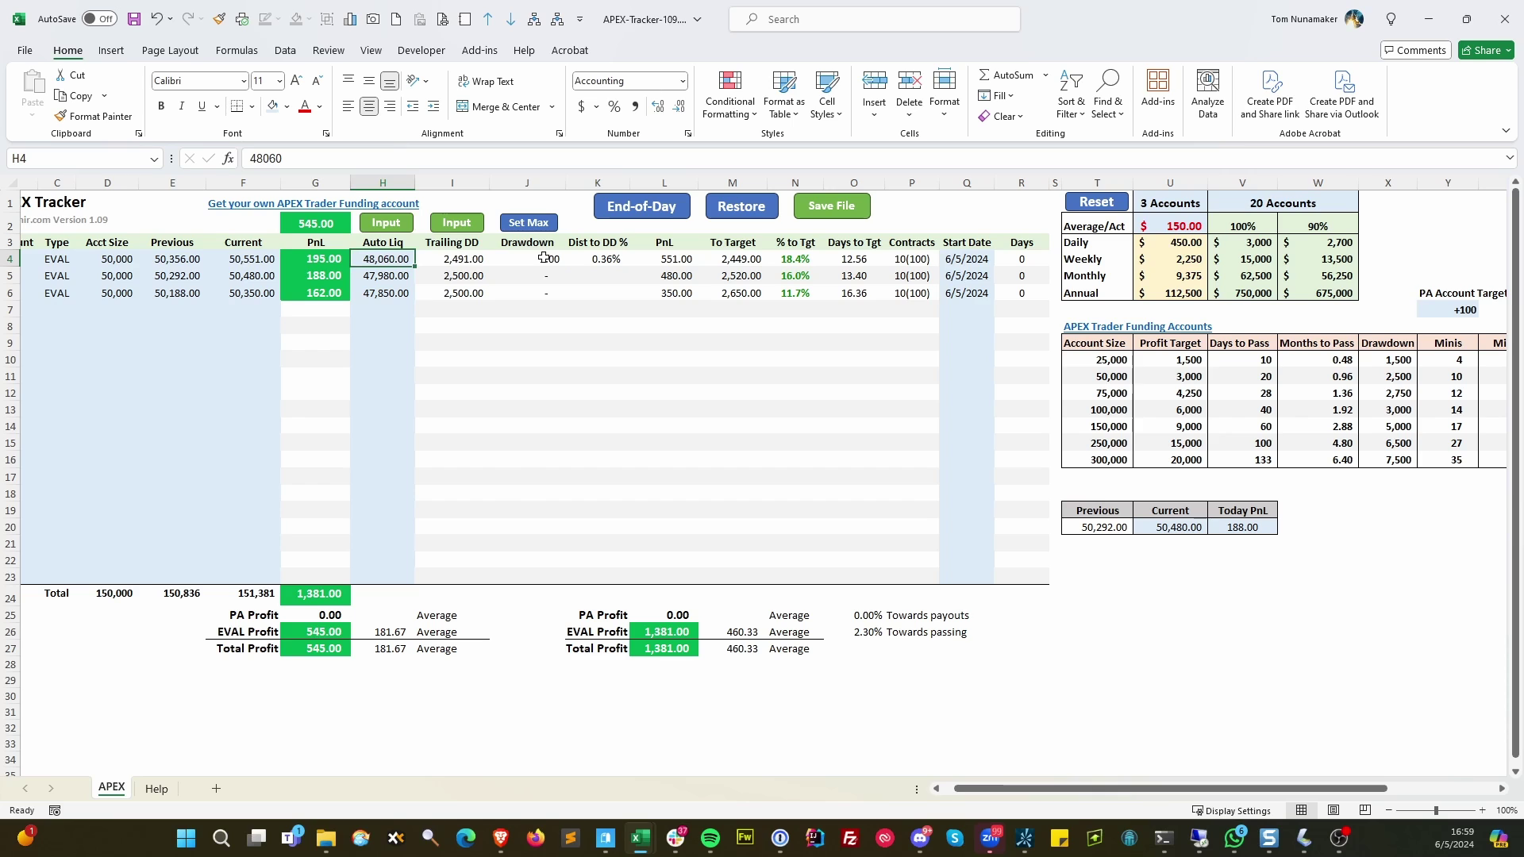
pyautogui.write('48051')
pyautogui.press('Return')
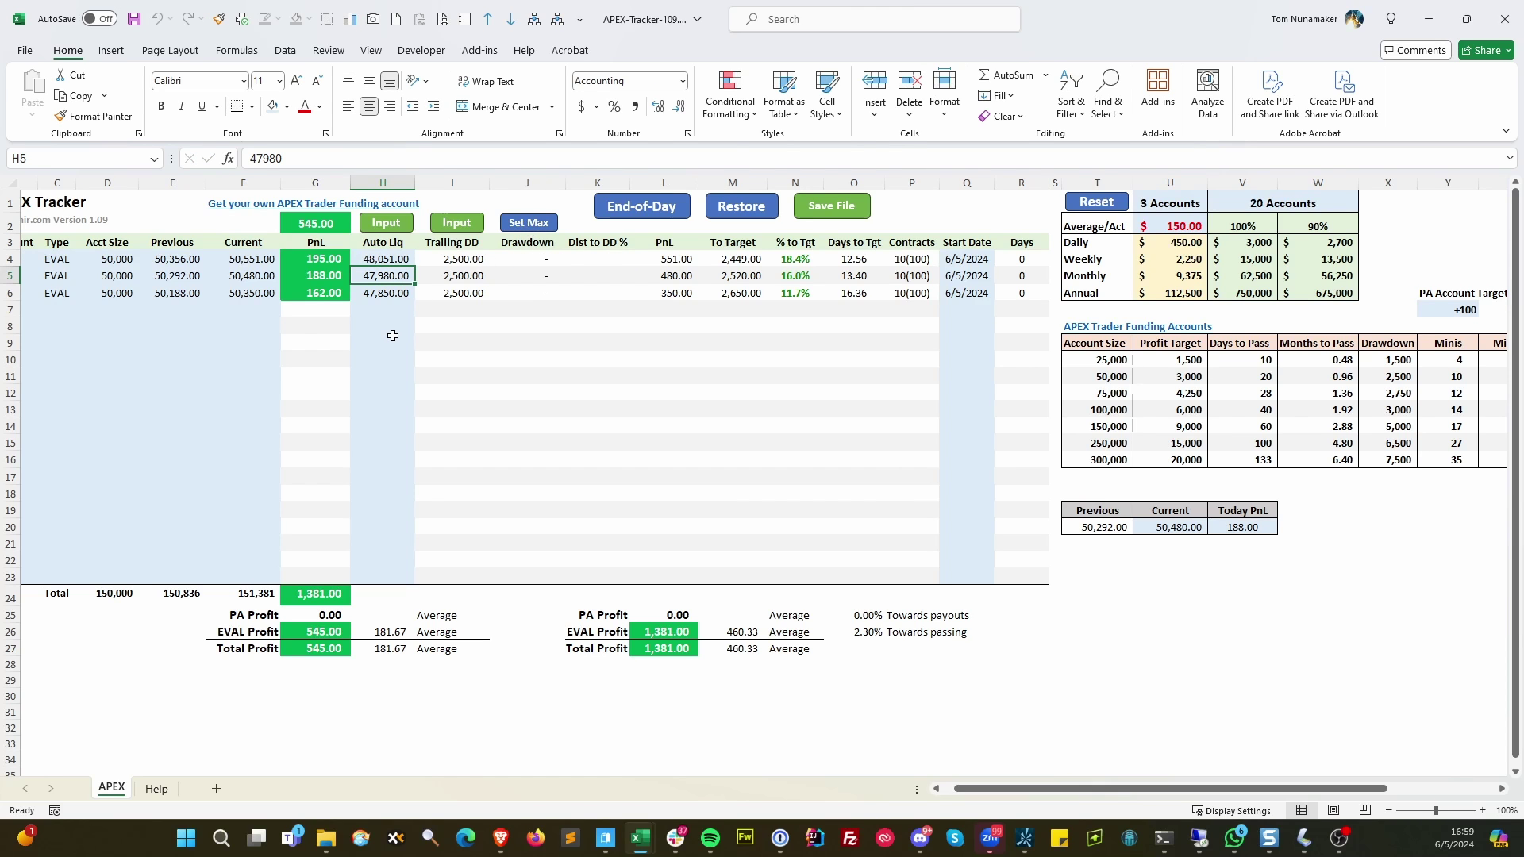
# - Reset projections to the 181.67 actual average and review the three accounts' Trailing DD, Contracts and Drawdown
pyautogui.click(1084, 204)
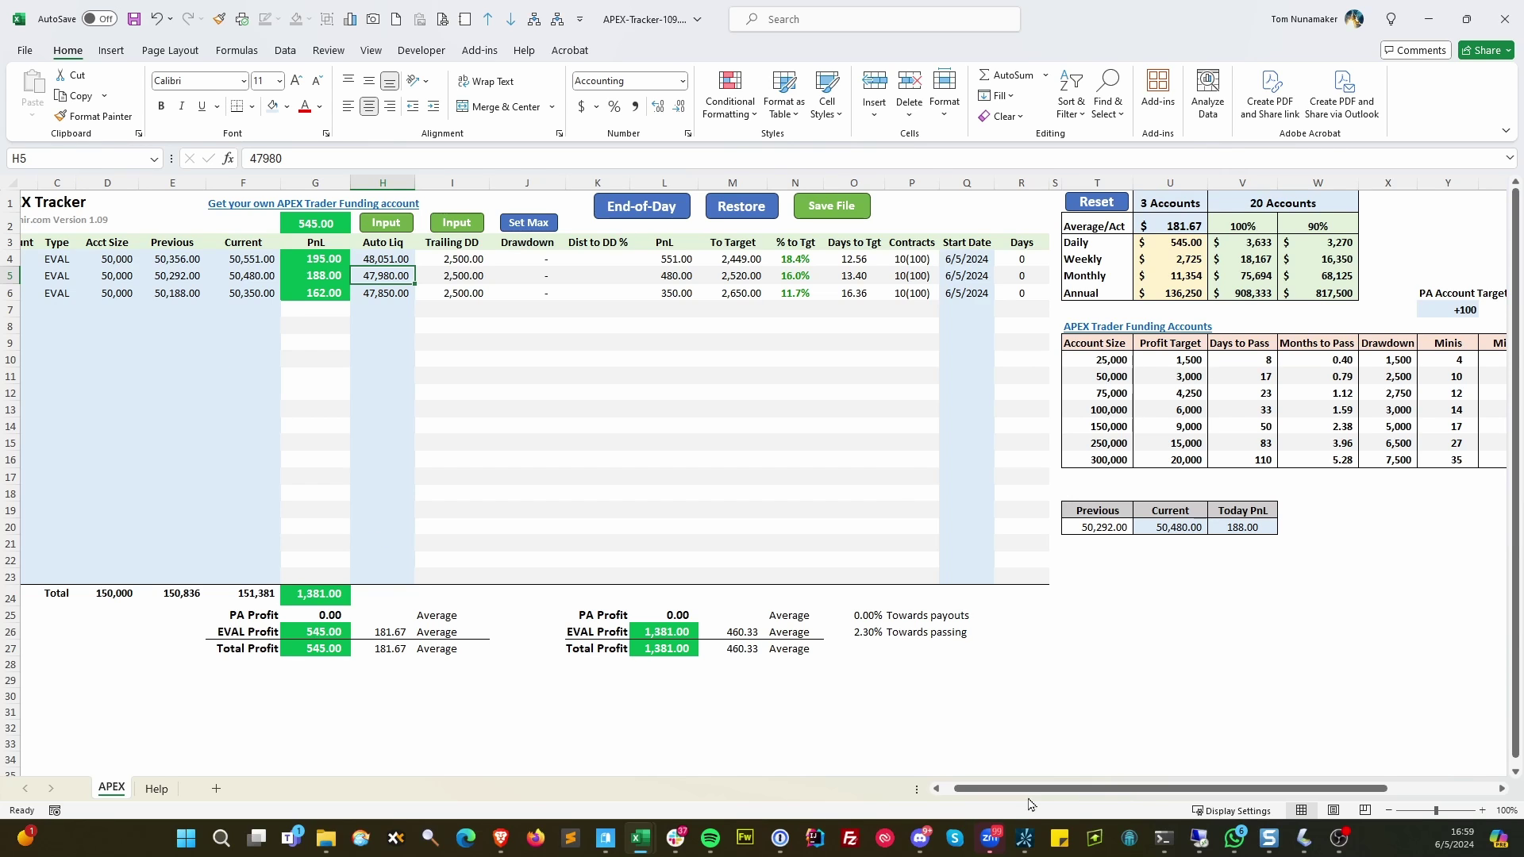
pyautogui.hscroll(-1, 1029, 804)
pyautogui.click(768, 712)
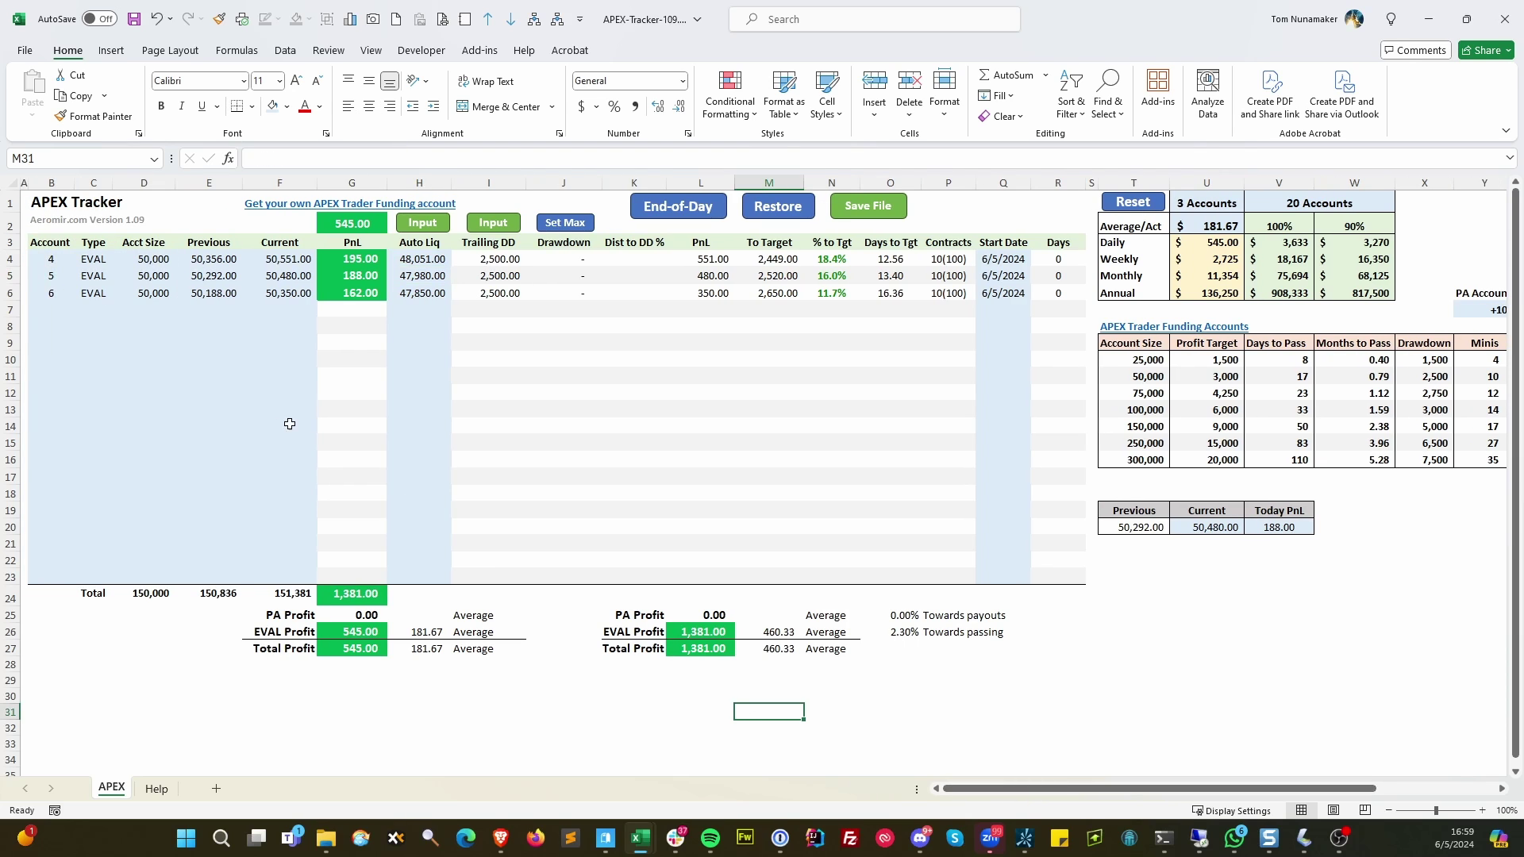
pyautogui.moveTo(498, 263); pyautogui.dragTo(500, 292)
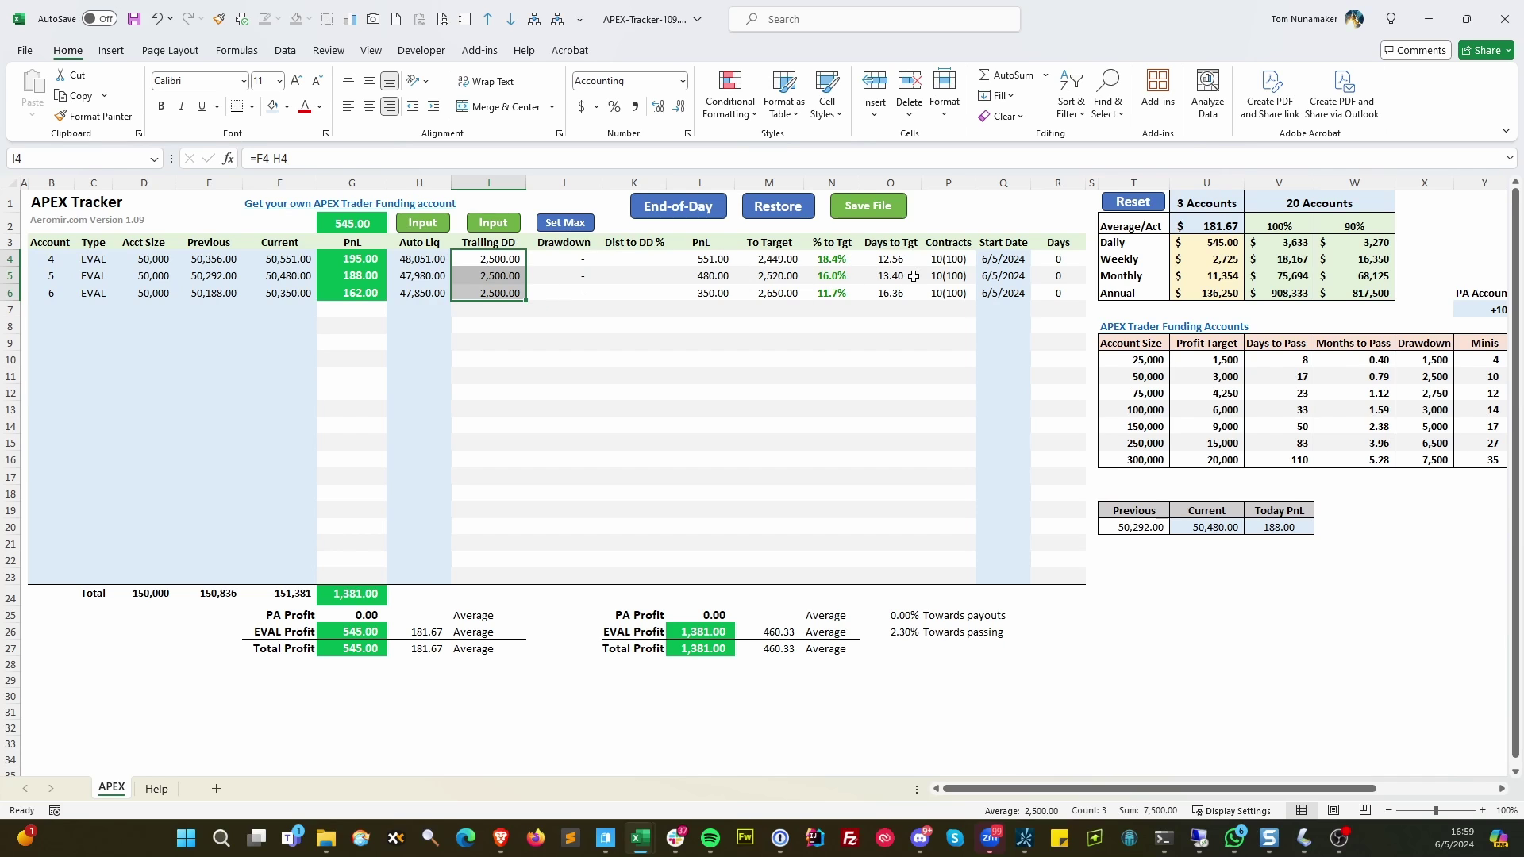
pyautogui.moveTo(944, 259); pyautogui.dragTo(1064, 287)
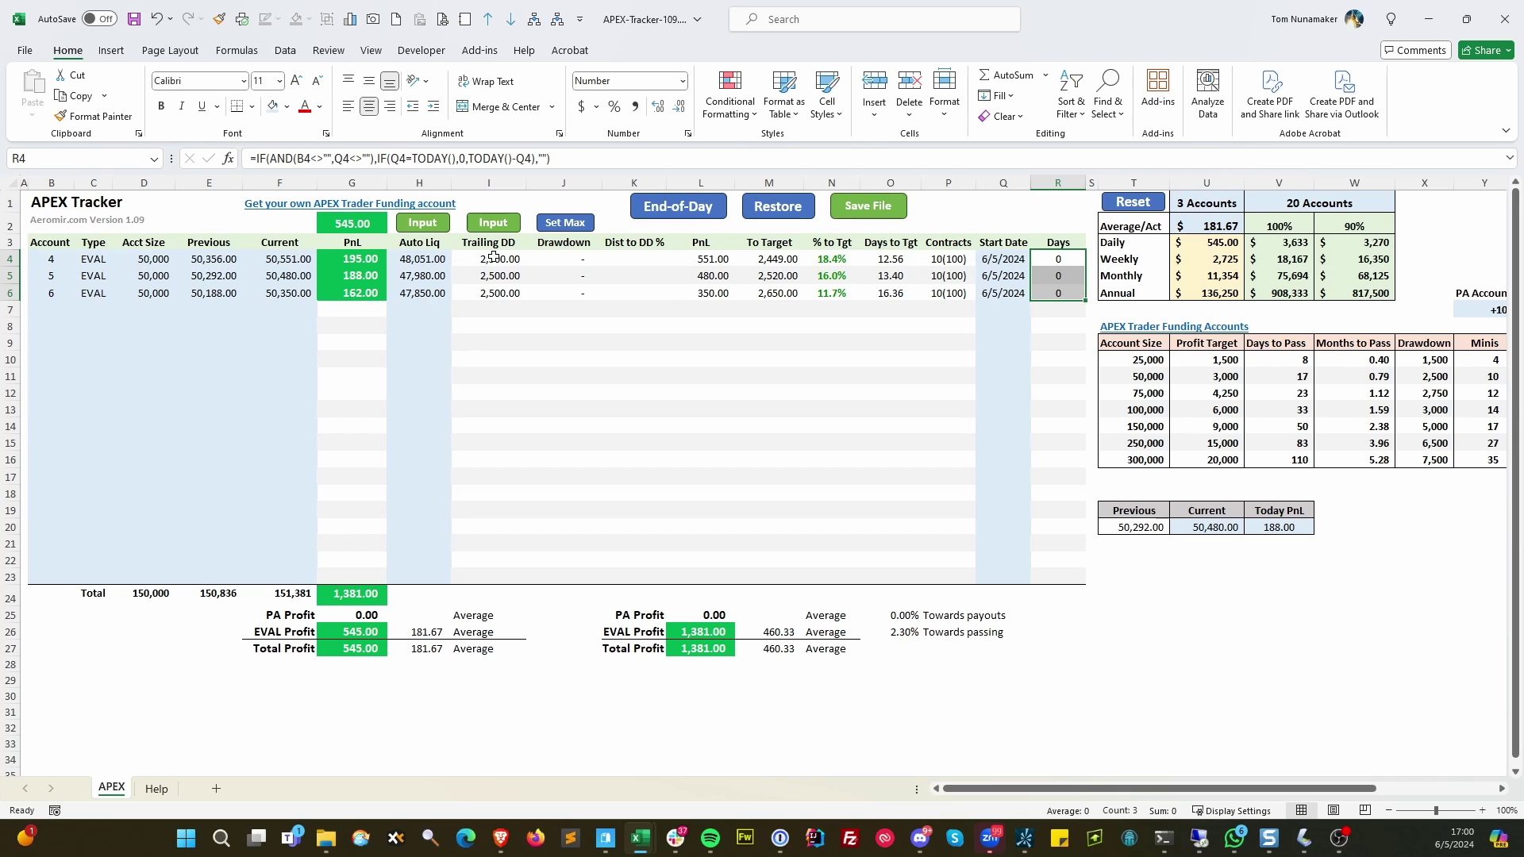
pyautogui.click(554, 259)
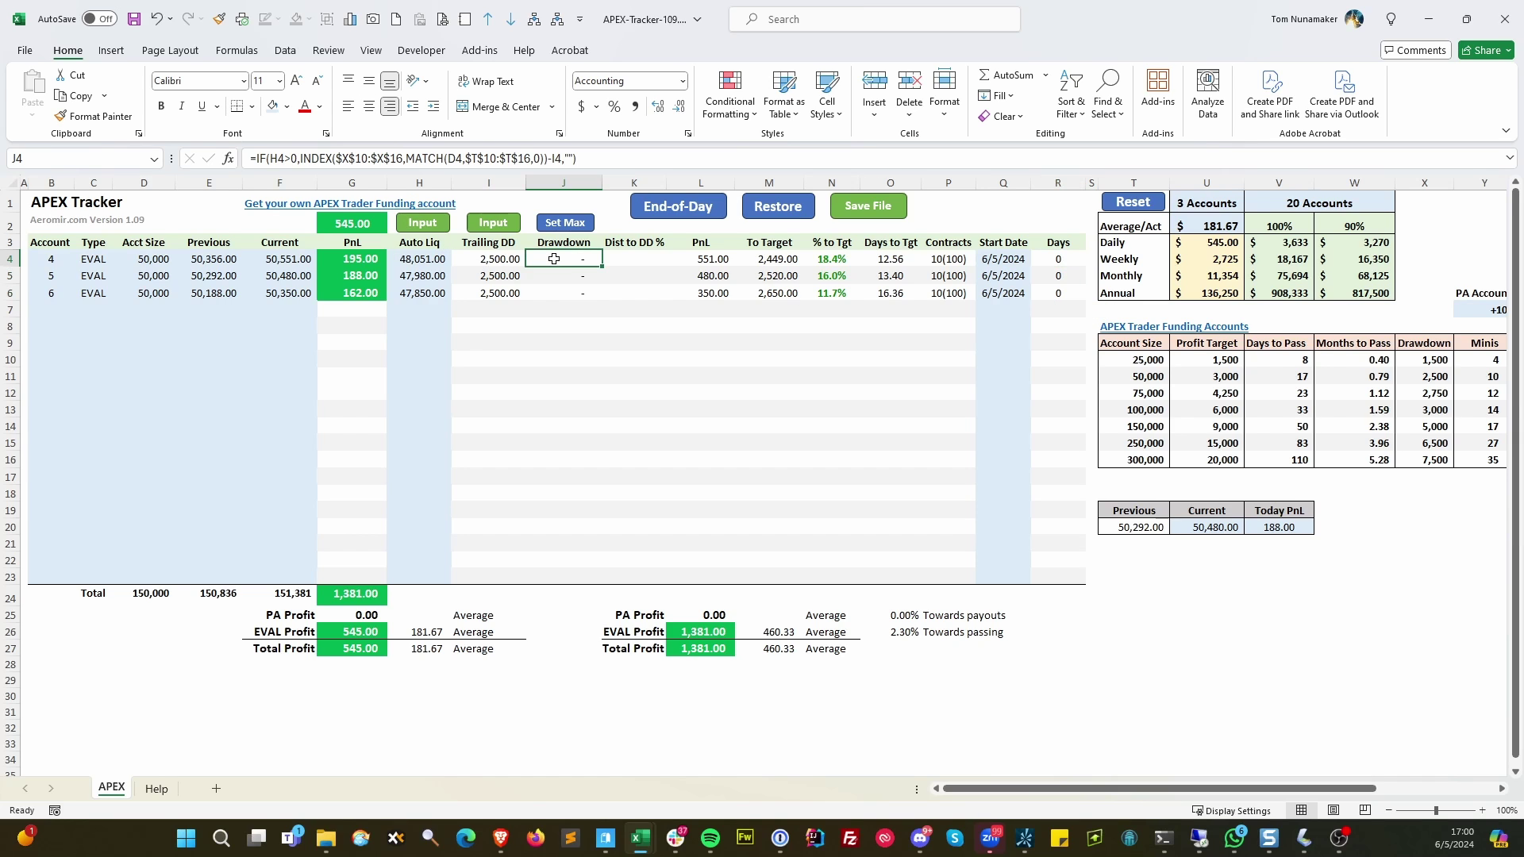